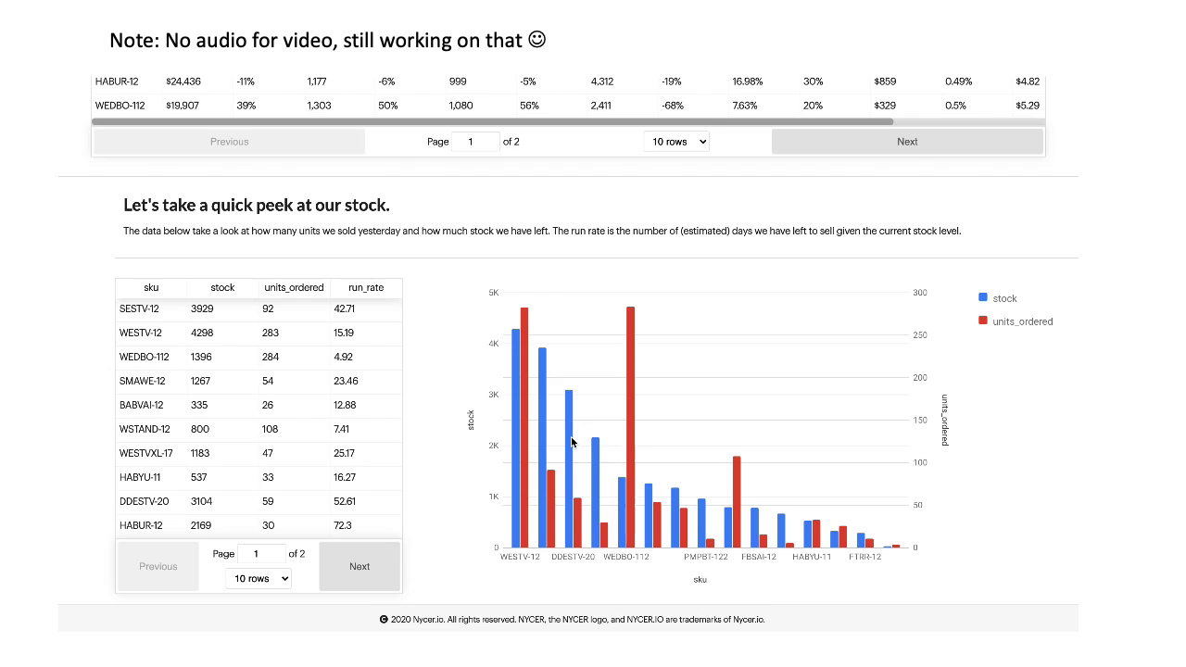
Review the dashboard's SKU results, metric trends and category and brand breakdowns, and highlight the Music Equipment revenue trend
scroll(571, 442, "up", 5)
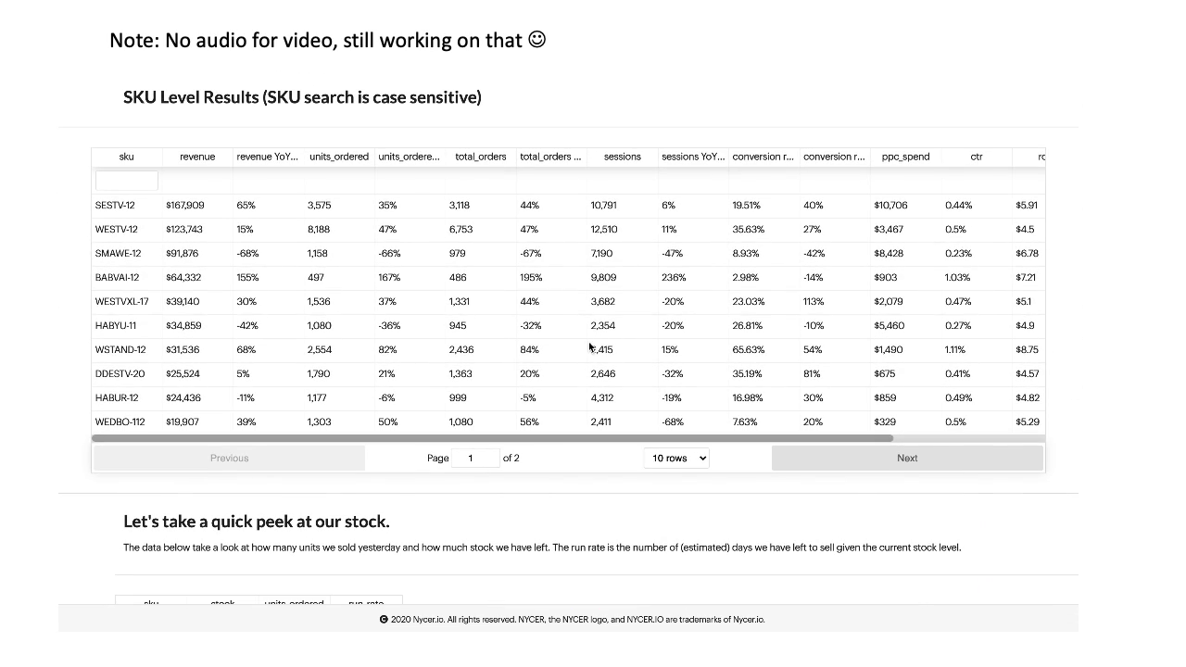
scroll(590, 347, "right", 4)
scroll(589, 347, "left", 5)
scroll(589, 347, "up", 5)
scroll(588, 346, "up", 3)
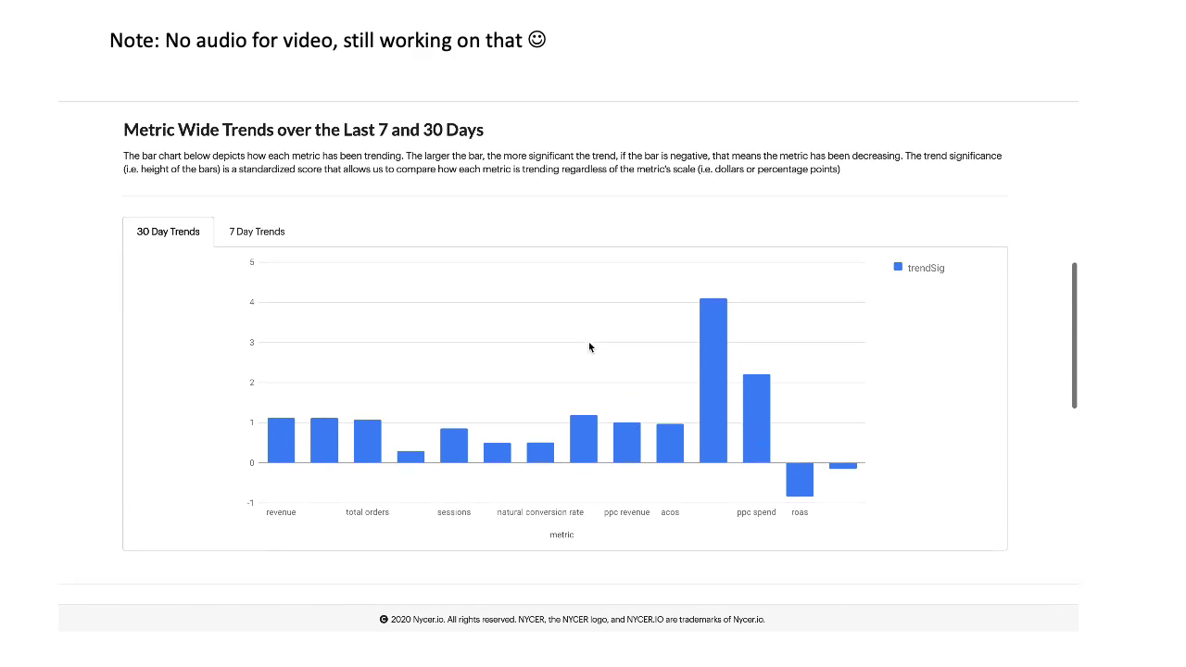
scroll(589, 346, "up", 5)
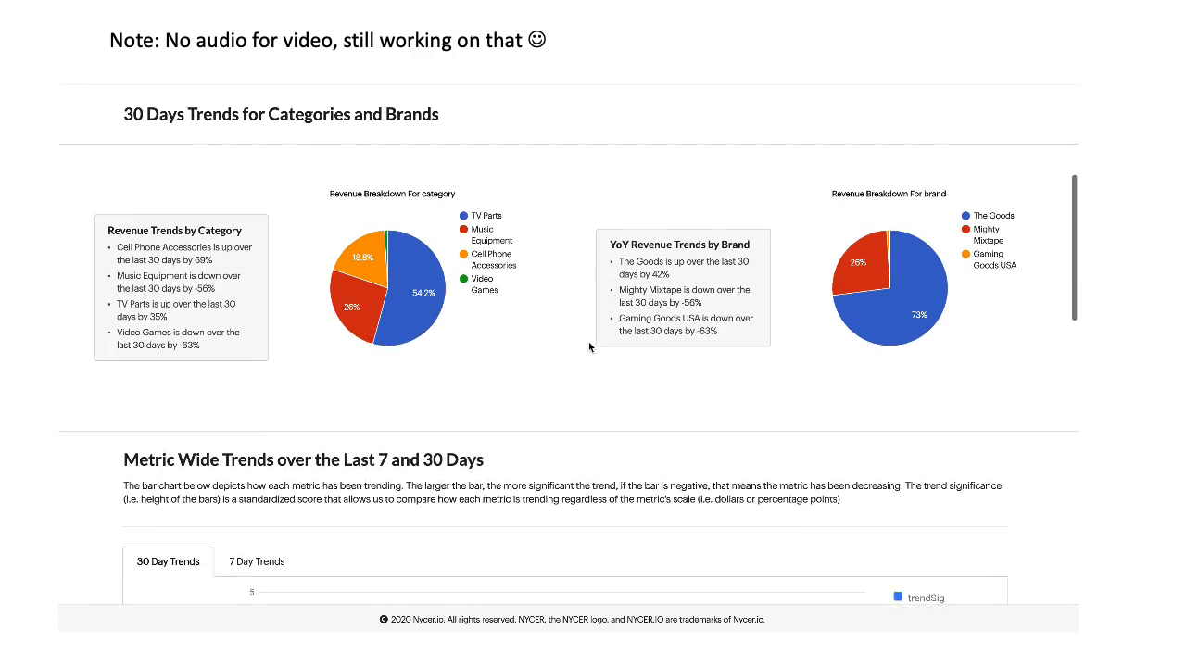
scroll(589, 346, "up", 5)
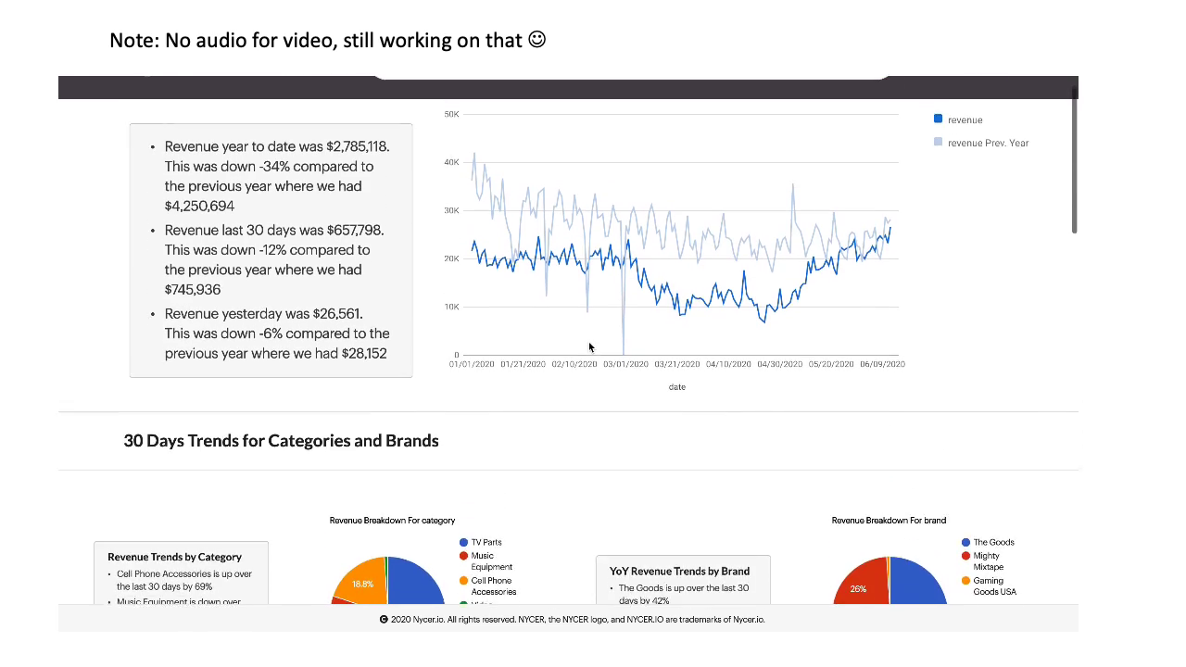
scroll(589, 346, "down", 4)
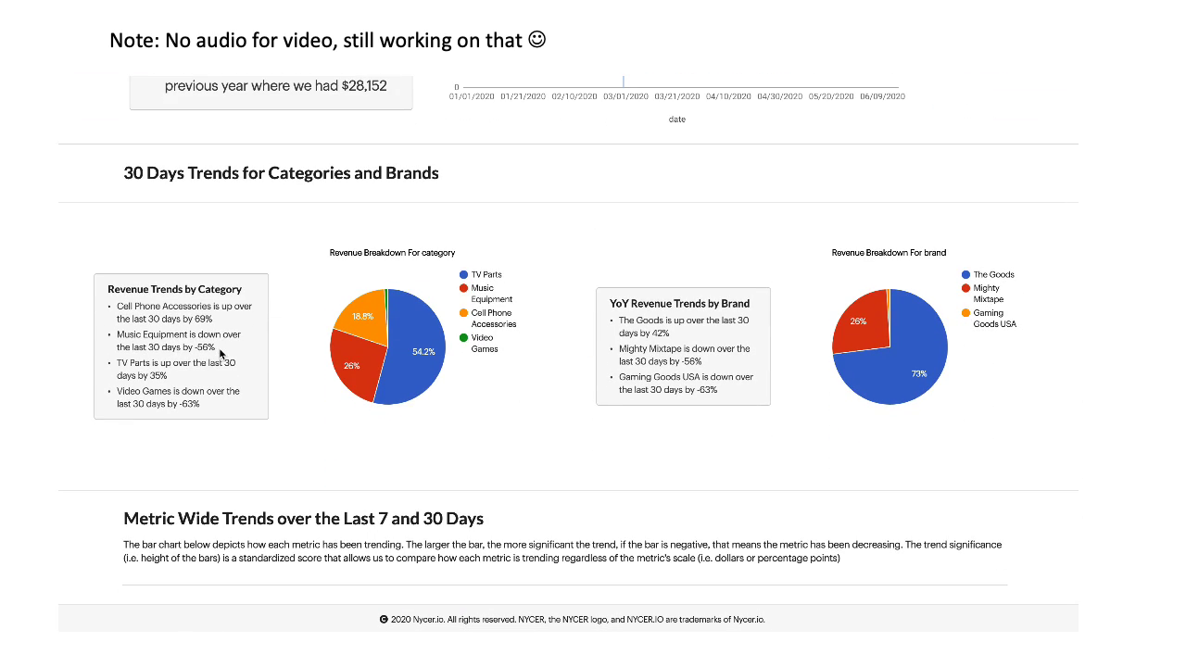
left_click_drag(221, 351, 104, 344)
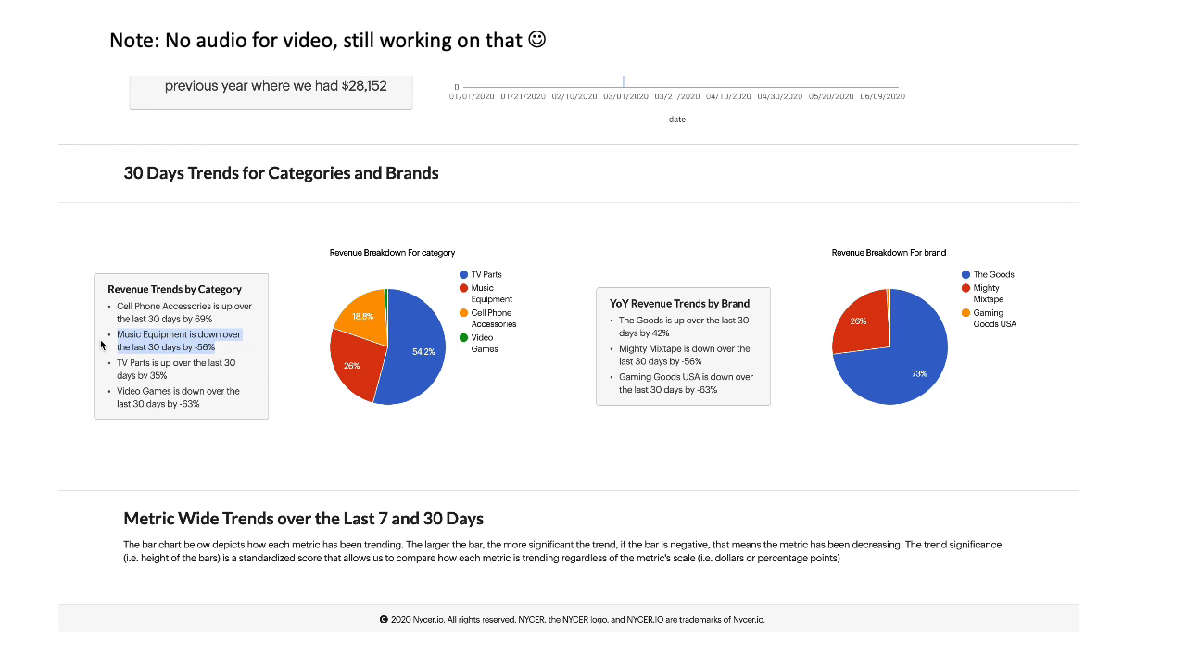
Ask the data "whats been going on with revenue for music equipment?"
scroll(265, 364, "up", 5)
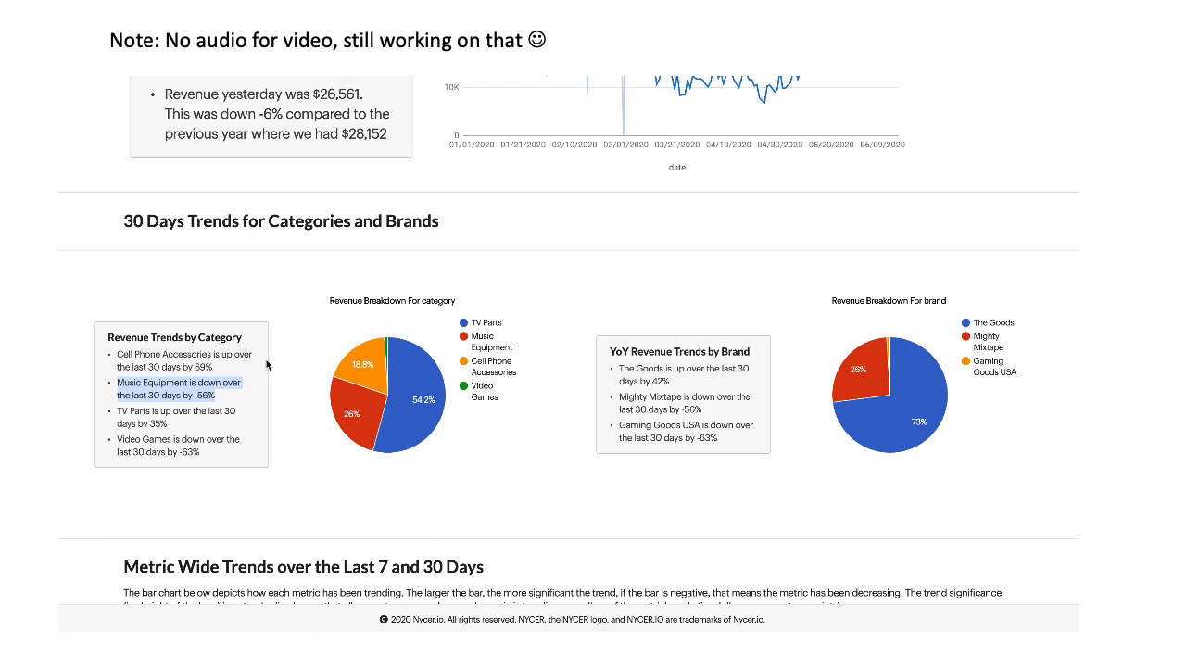
left_click(432, 115)
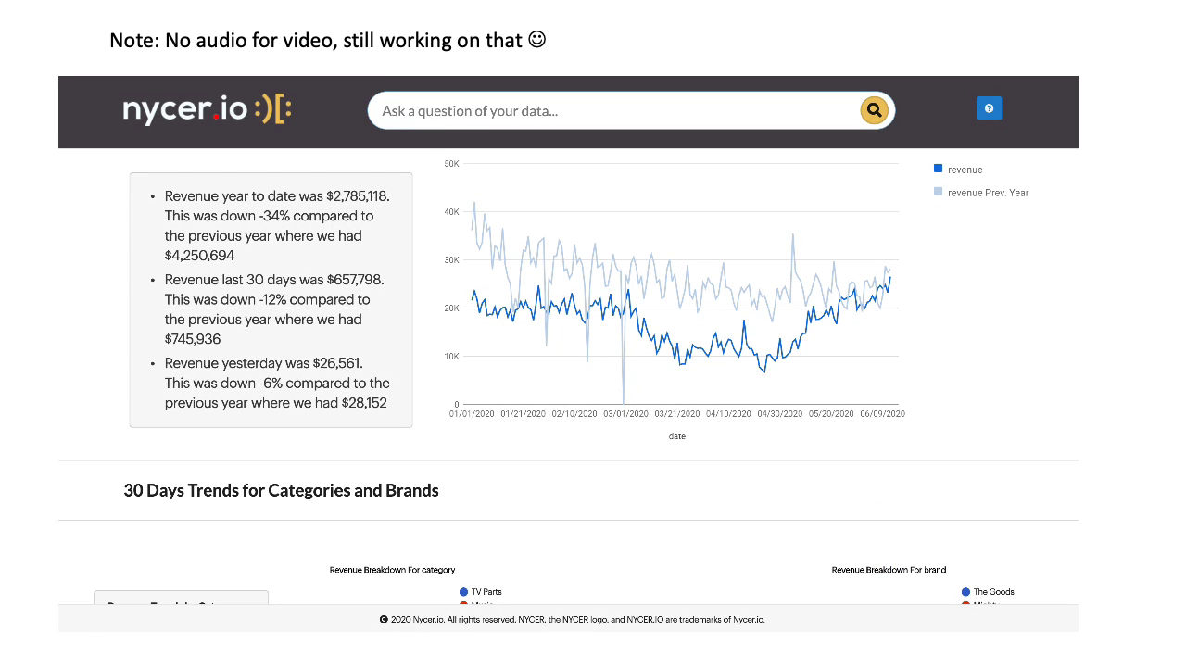
type("whats been going o")
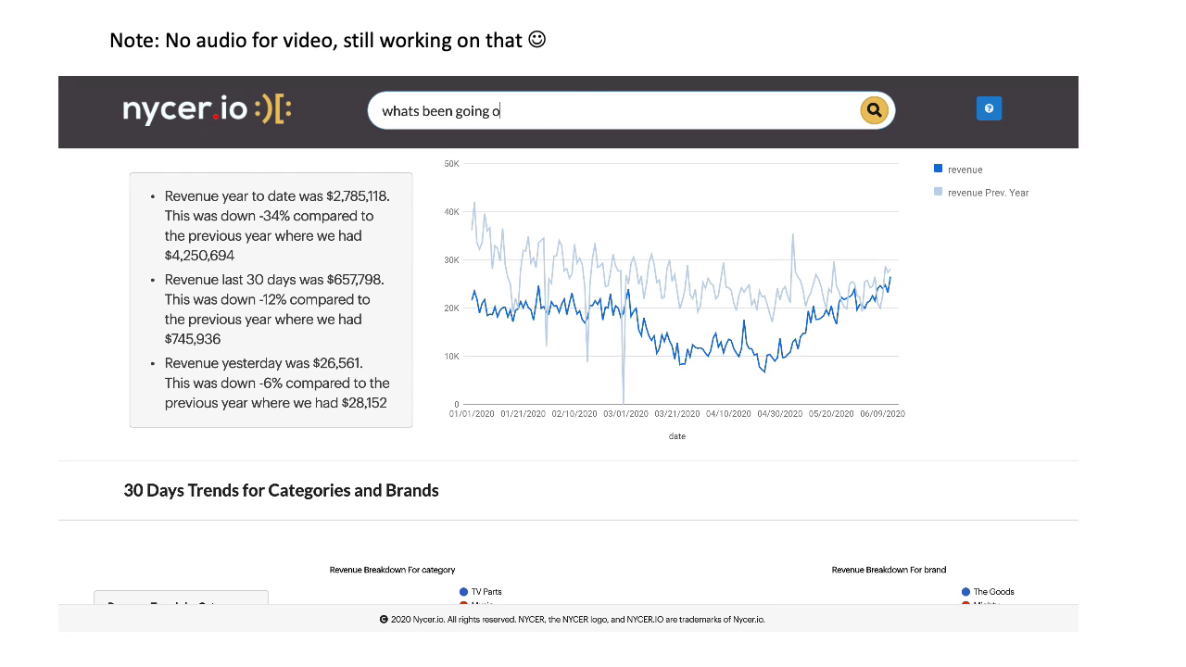
type("n with revenue for m")
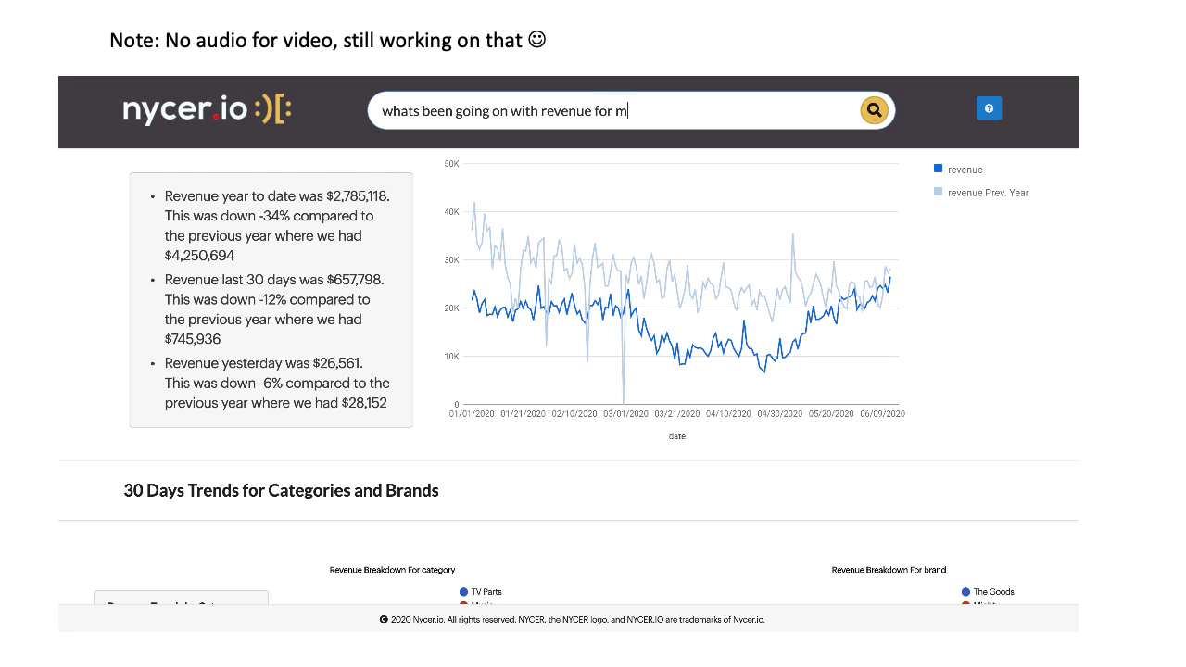
type("usic equipment?")
key("Return")
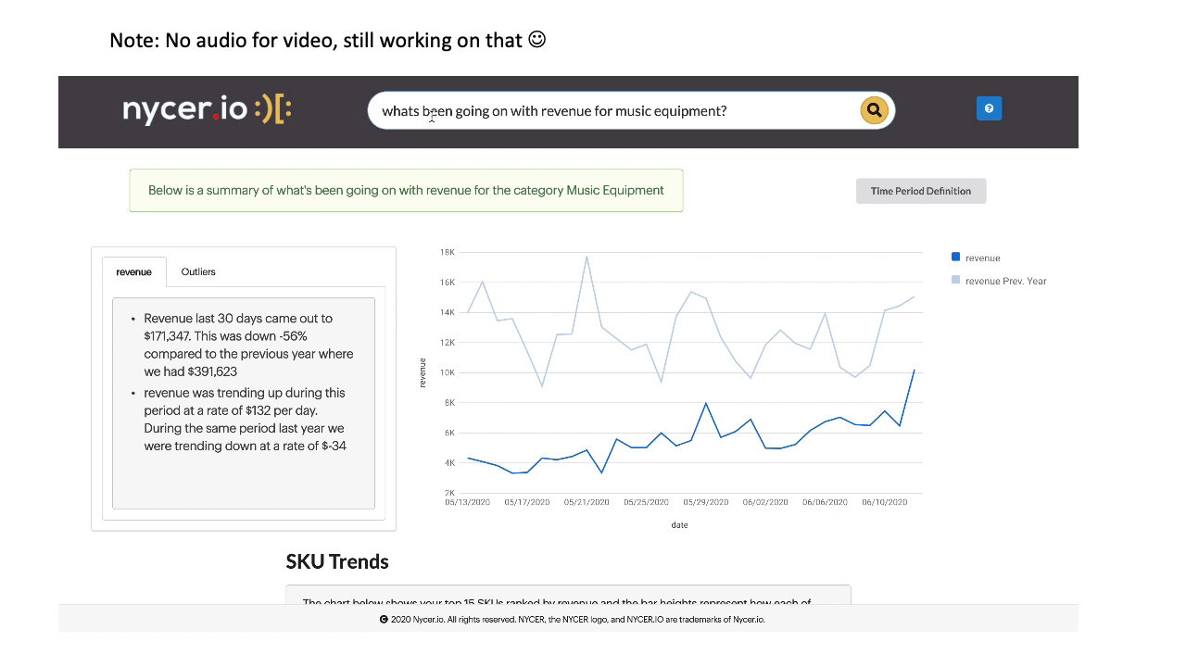
Check the time period definition and read the revenue summary for Music Equipment
left_click(959, 192)
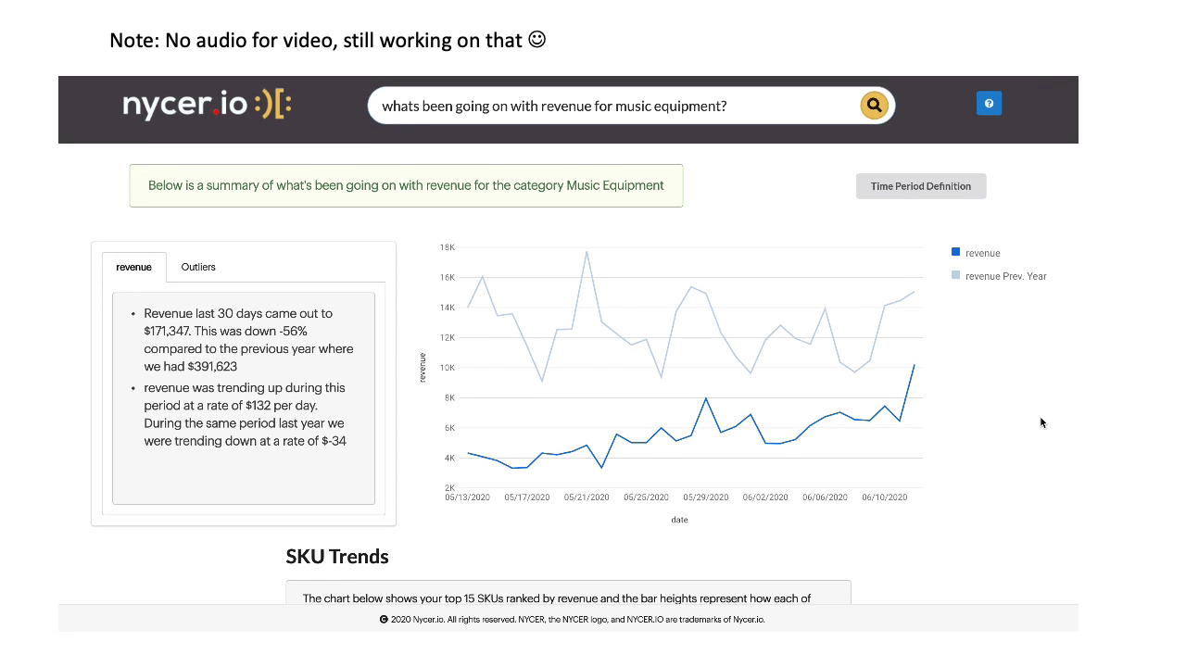
scroll(1040, 423, "down", 2)
scroll(1040, 422, "down", 2)
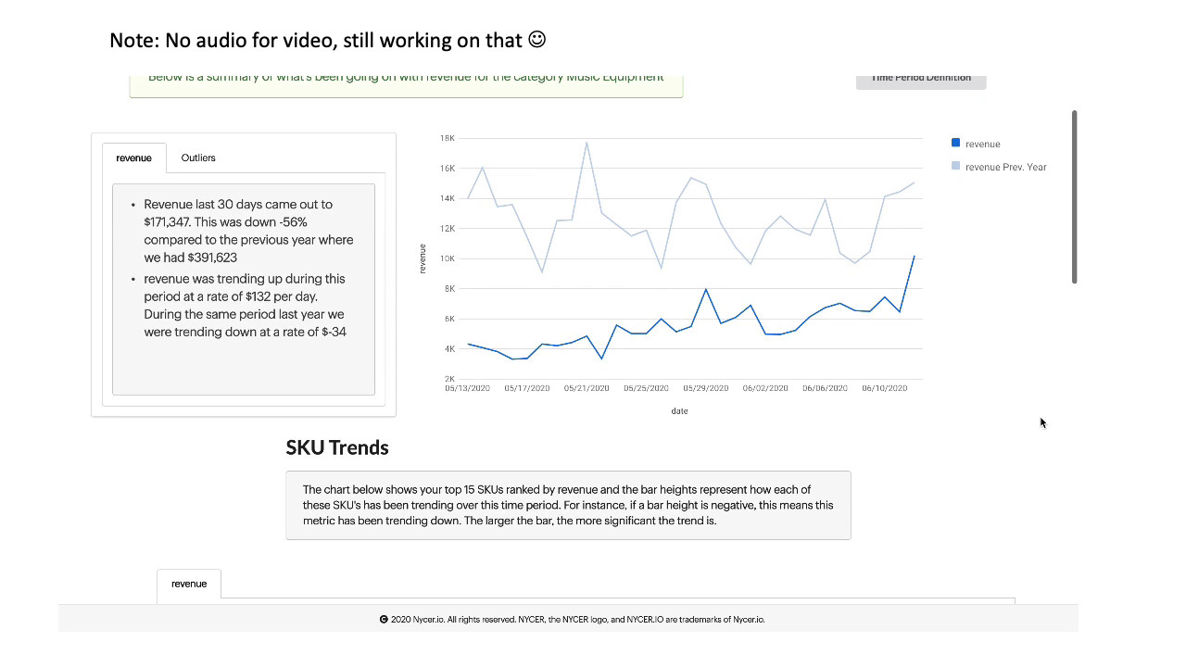
scroll(1040, 423, "down", 1)
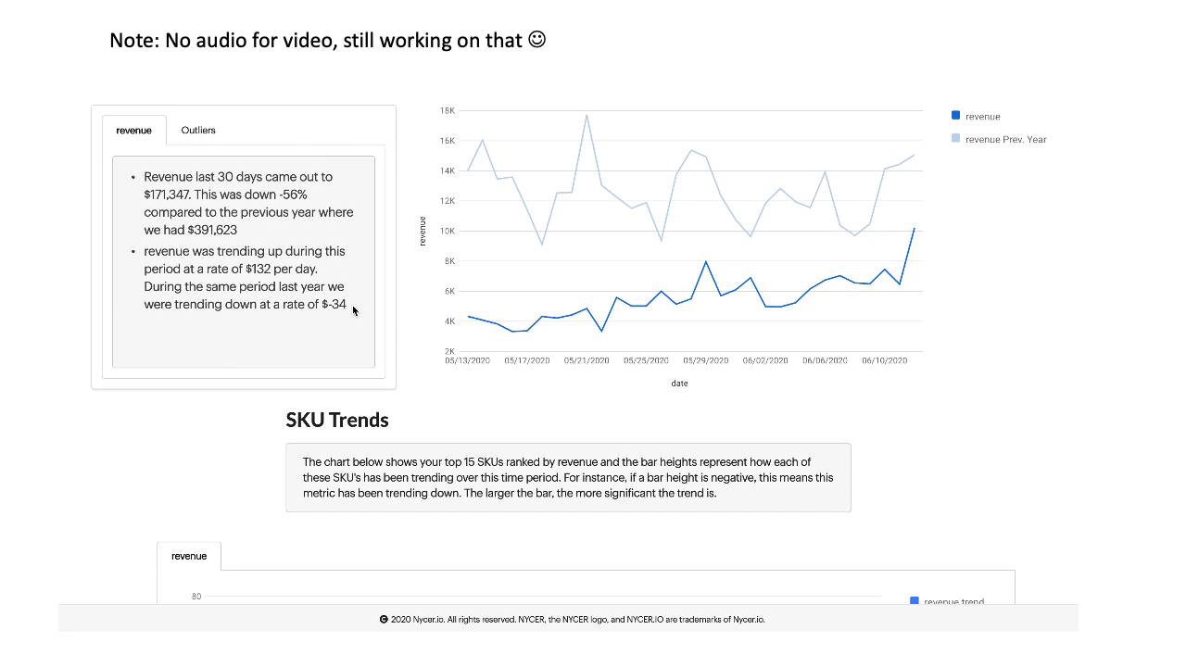
Examine the revenue SKU Trends, including WEDBO-112, and the Related Variables charts for Music Equipment
scroll(457, 478, "down", 10)
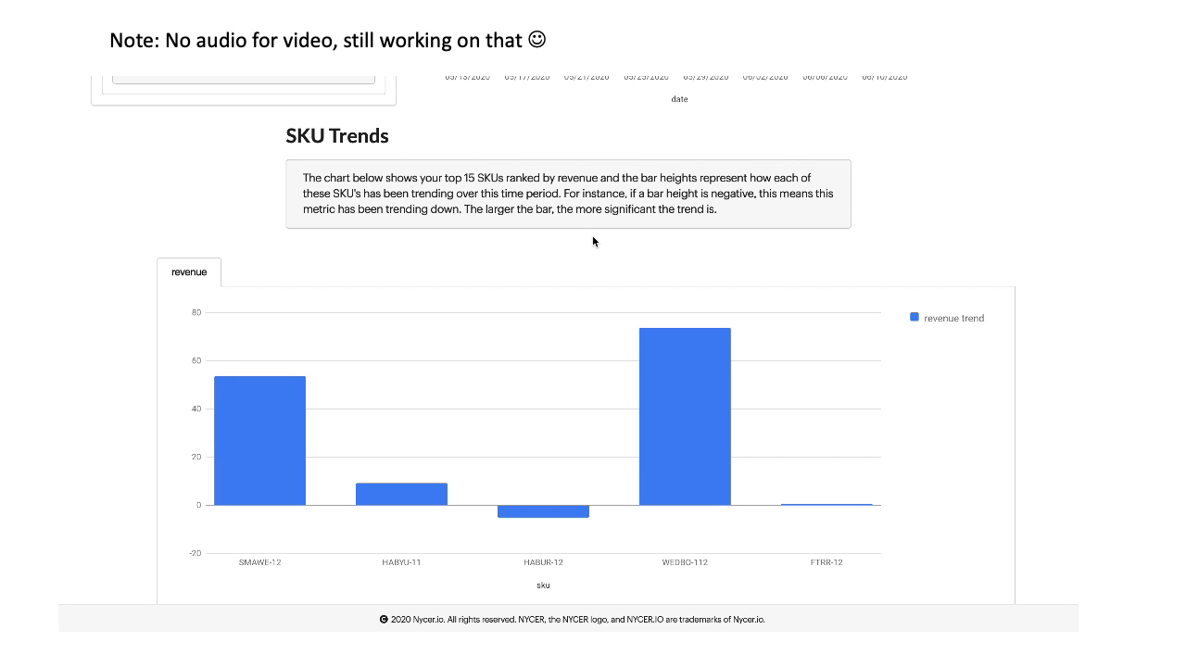
scroll(592, 241, "down", 3)
mouse_move(682, 317)
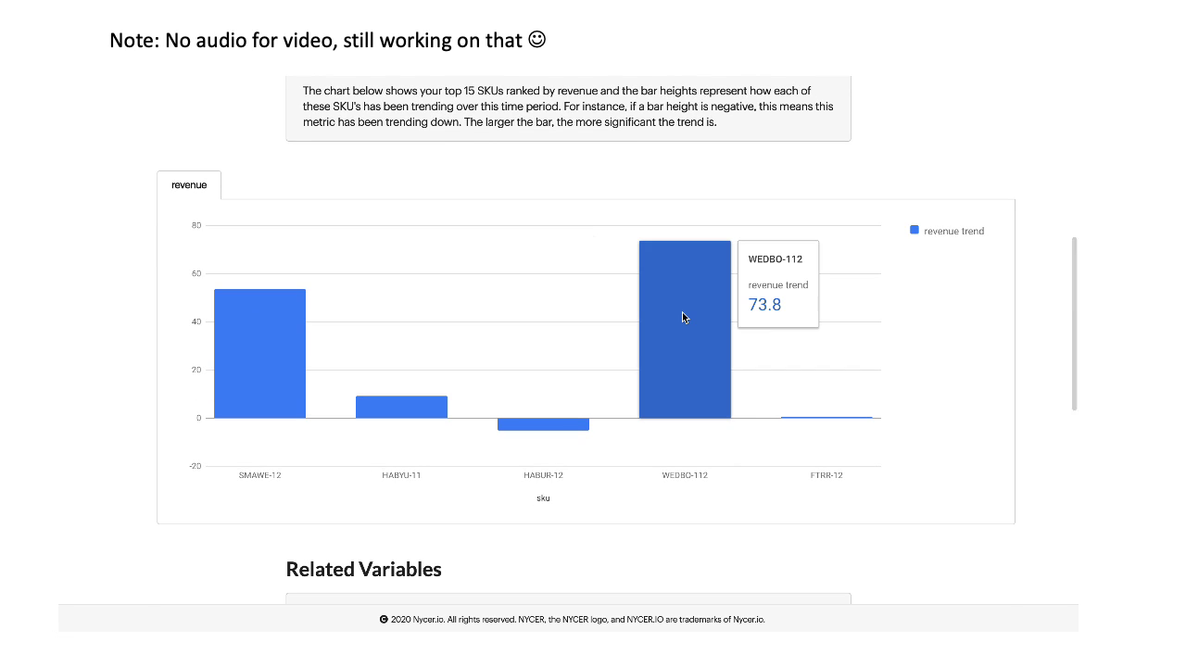
mouse_move(219, 361)
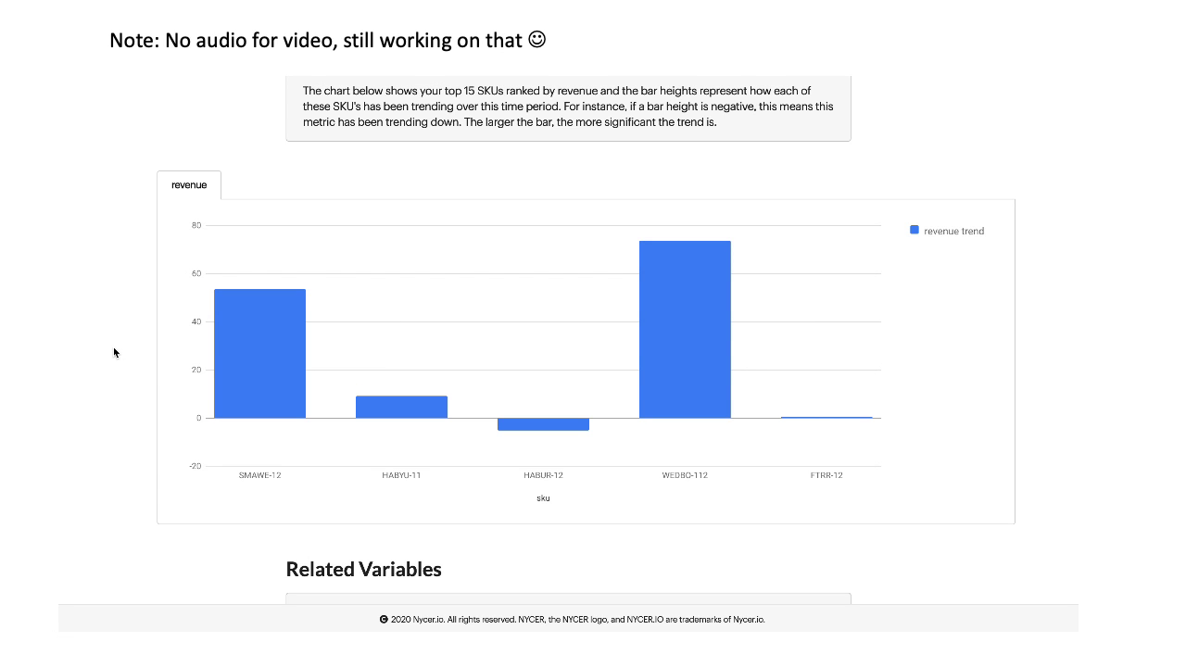
scroll(114, 352, "down", 2)
scroll(113, 346, "down", 5)
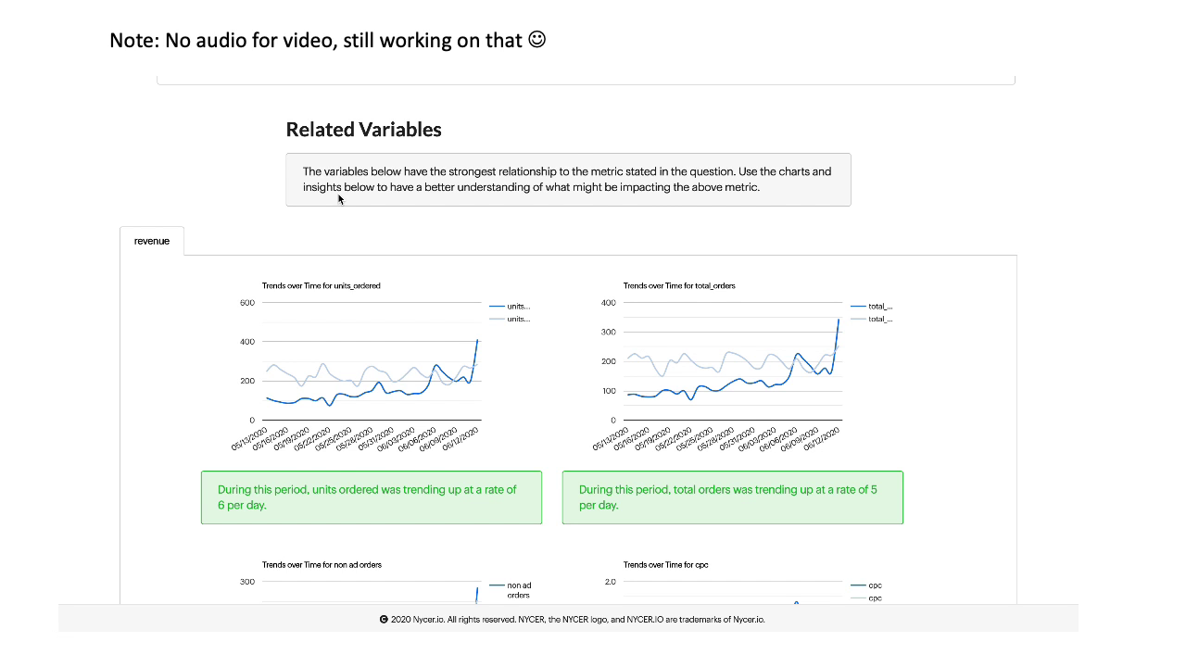
scroll(338, 198, "down", 2)
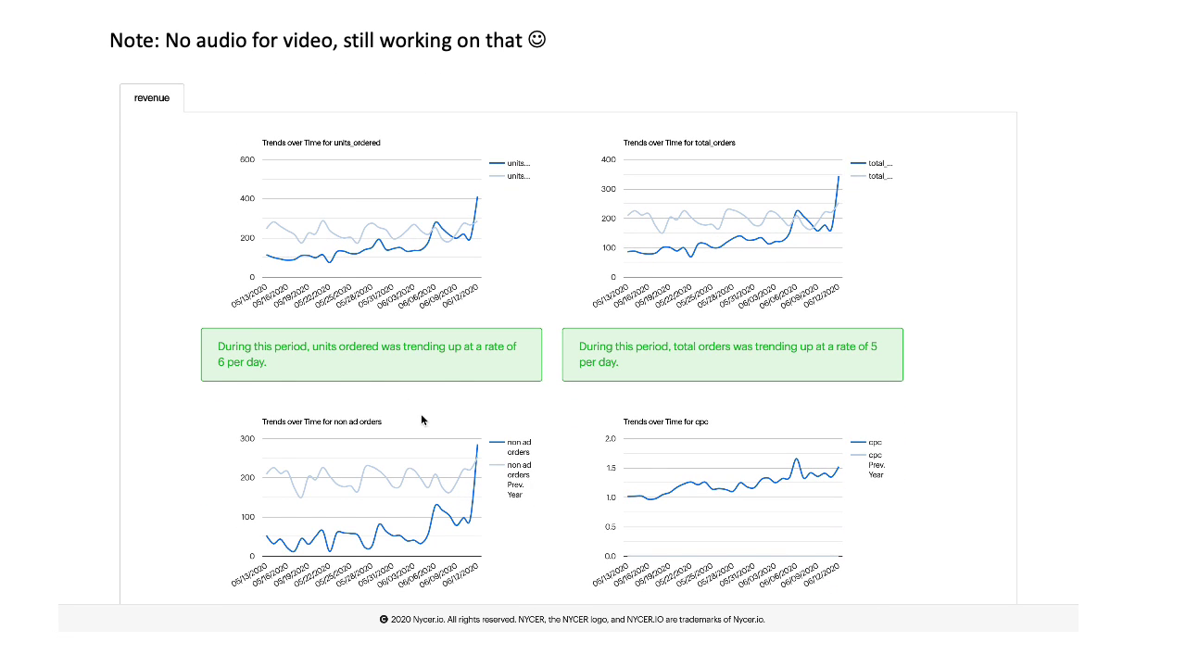
scroll(607, 462, "down", 2)
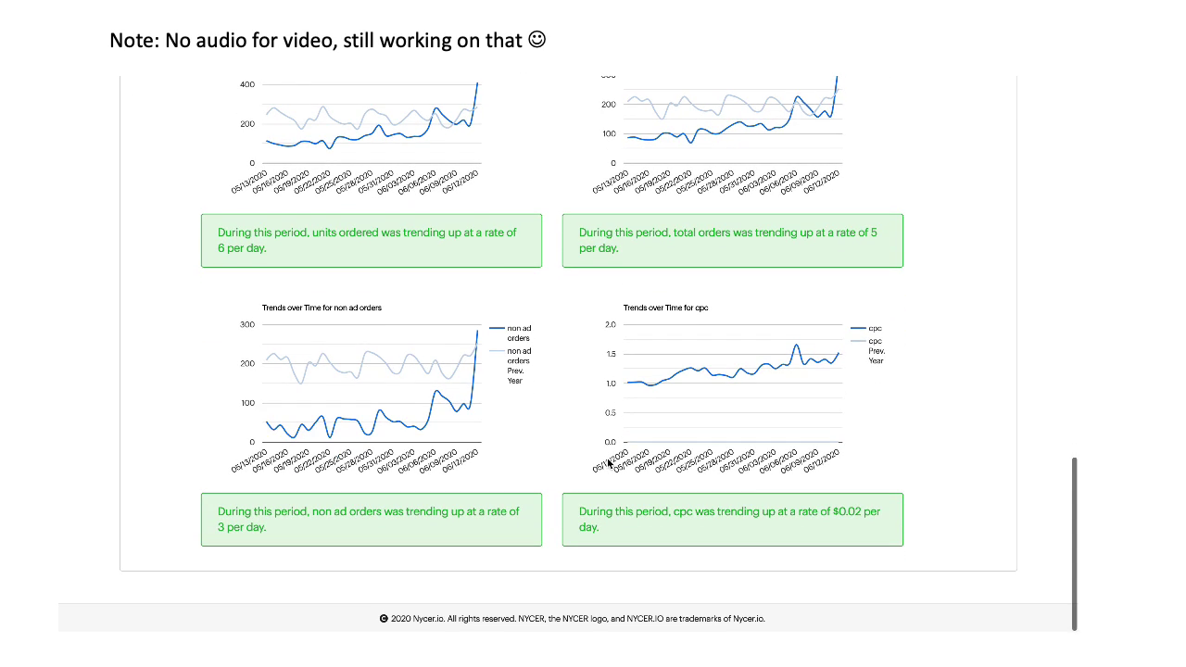
scroll(608, 462, "up", 1)
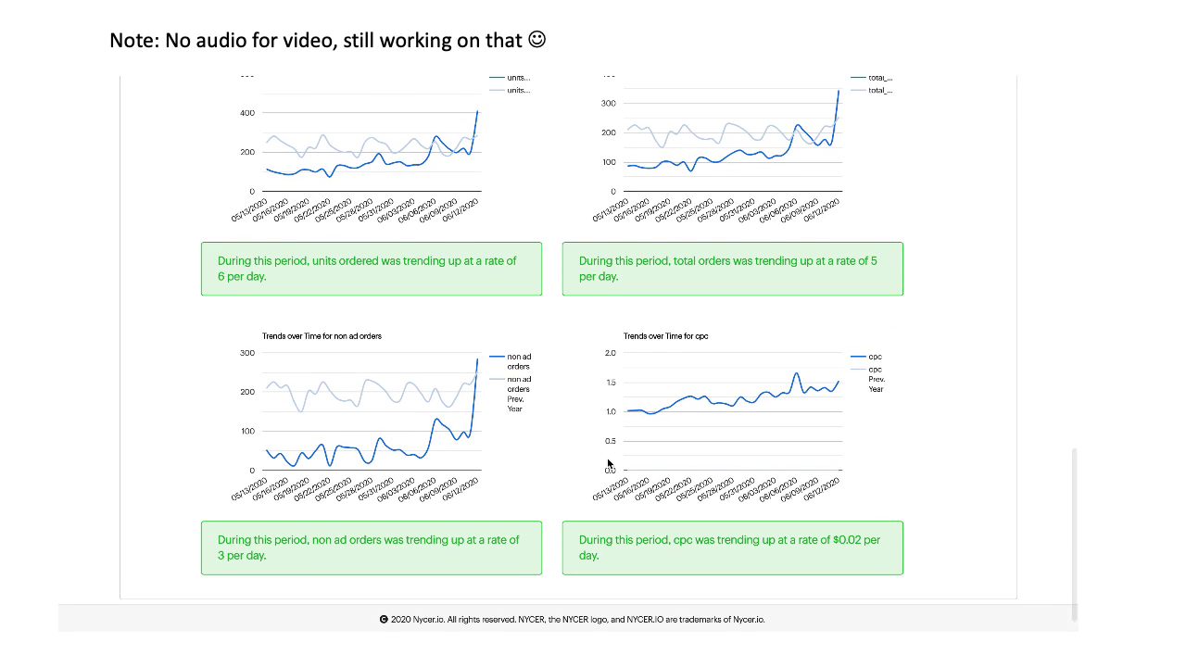
Extend the question to "whats been going on with revenue and conversion rate for music equipment?" and run it
scroll(608, 463, "up", 20)
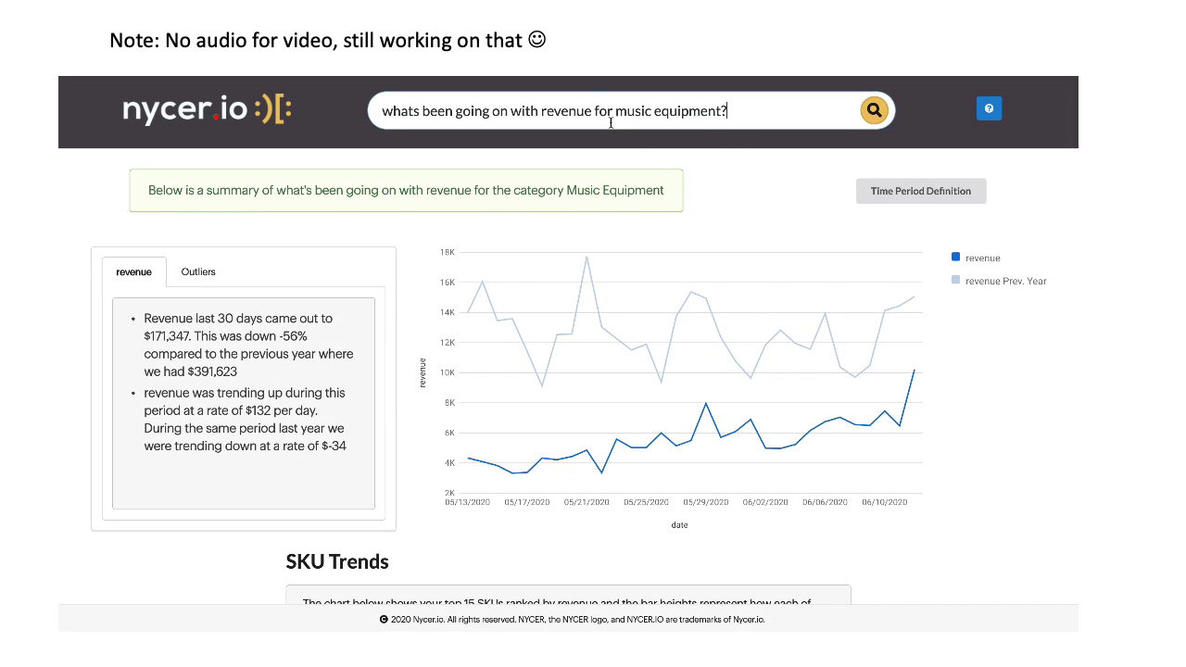
type("and conv")
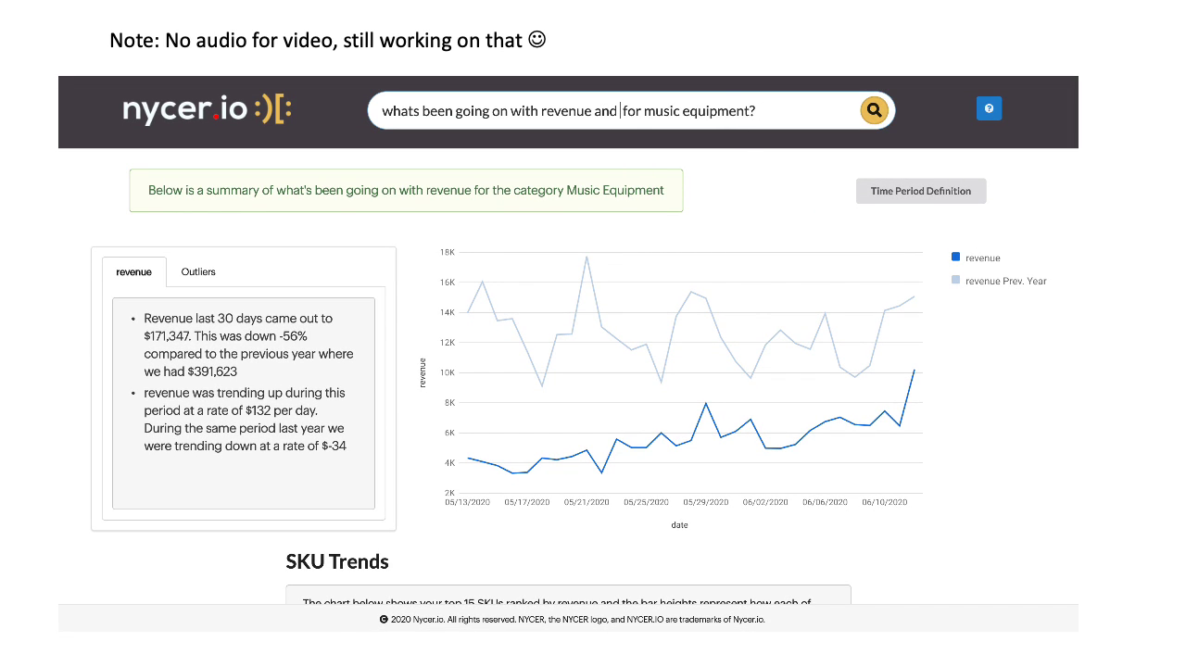
type("ersion rate")
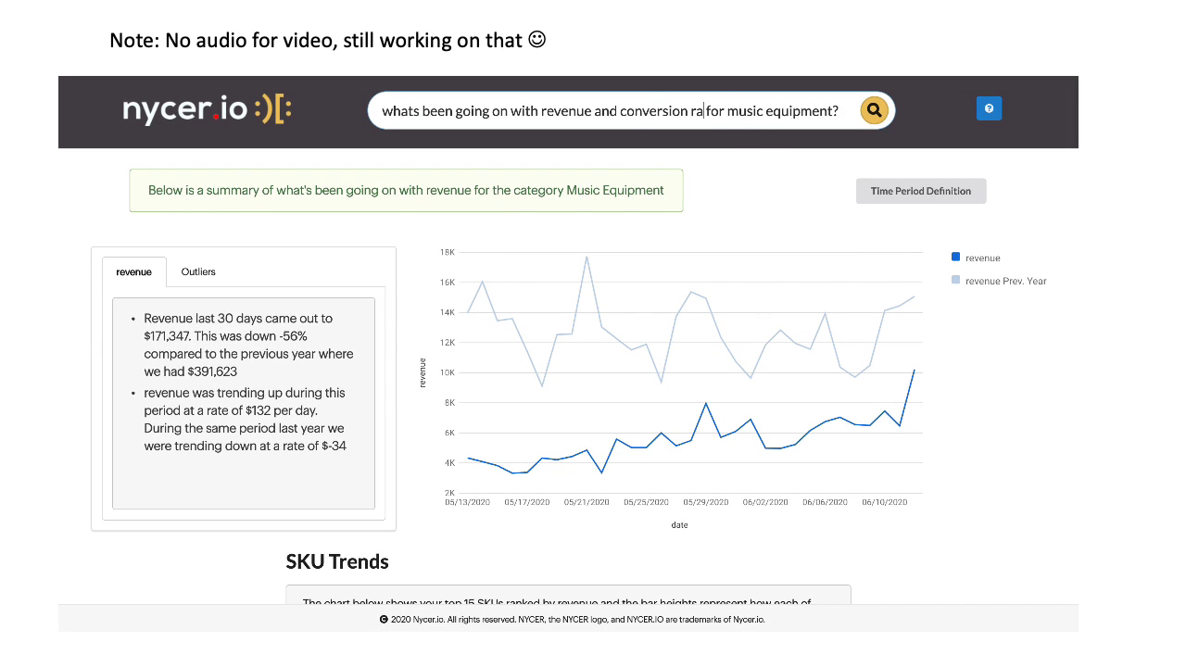
key("Return")
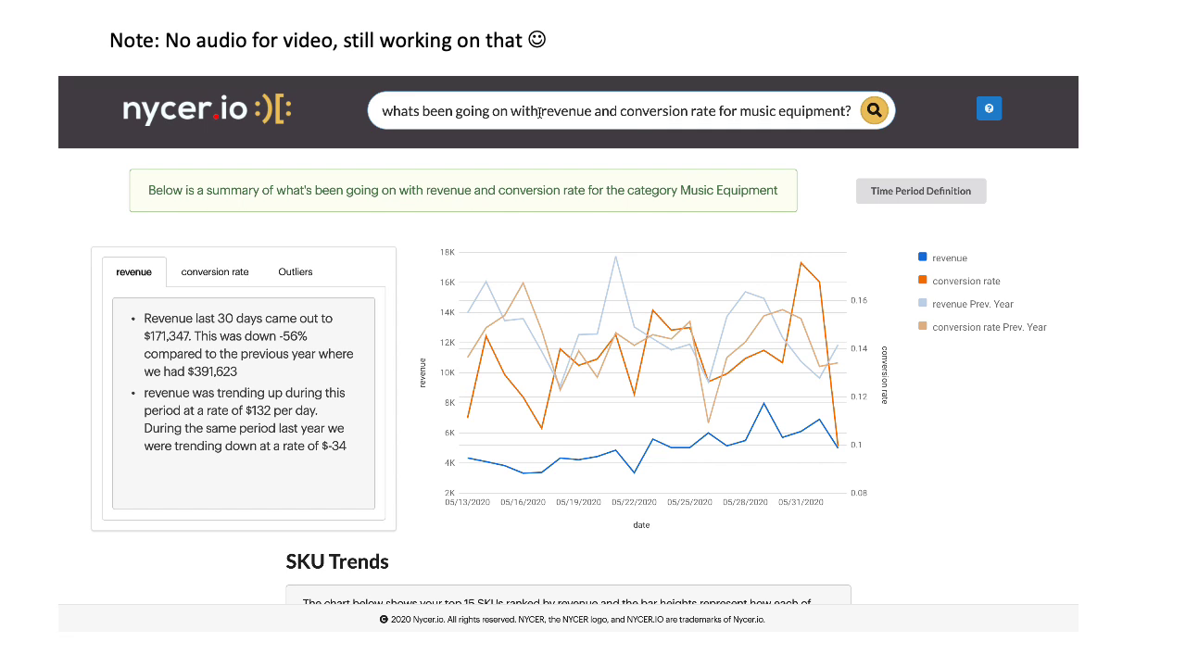
Reword the question to "revenue and conversion rate for music equipment last quarter", run it and check its time period definition
left_click_drag(542, 110, 370, 107)
key("BackSpace")
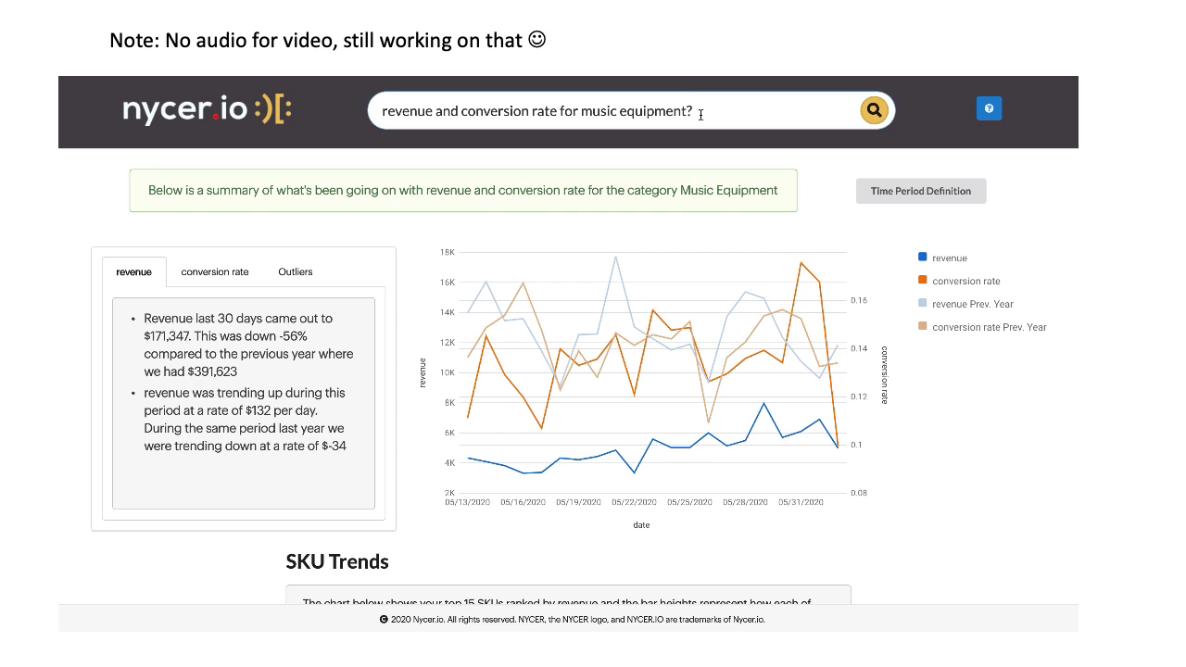
type("quarter")
key("Return")
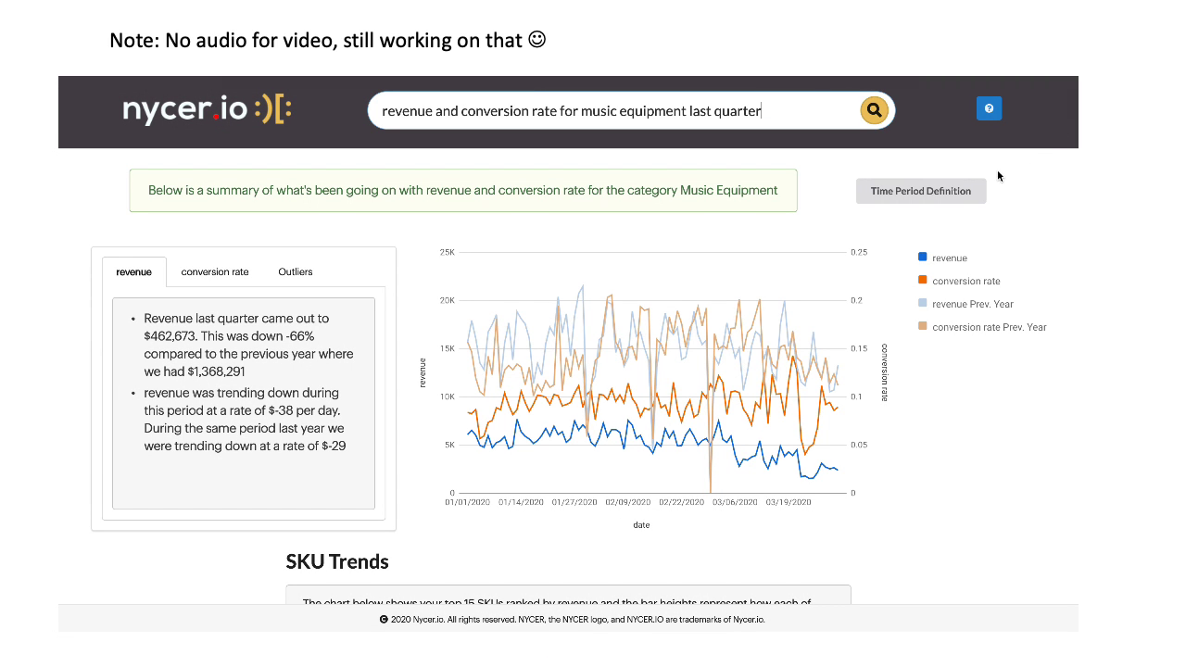
mouse_move(974, 194)
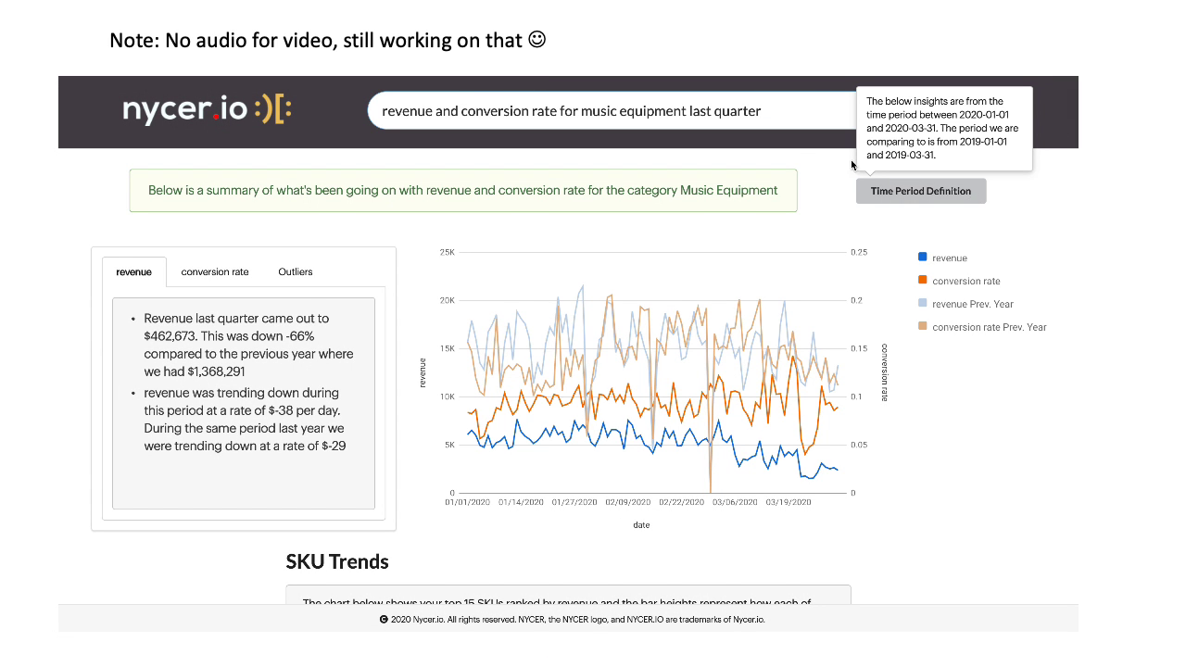
Replace the question with "sessions and acos last month" and run it
triple_click(601, 95)
key("BackSpace")
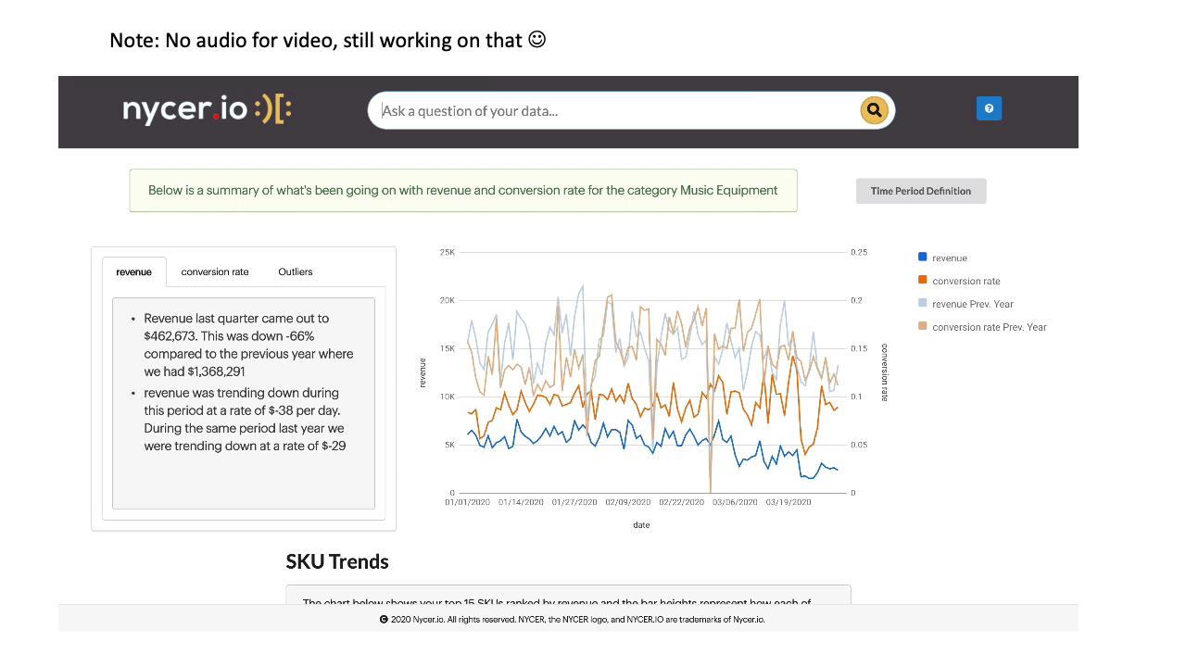
type("sessions and acos")
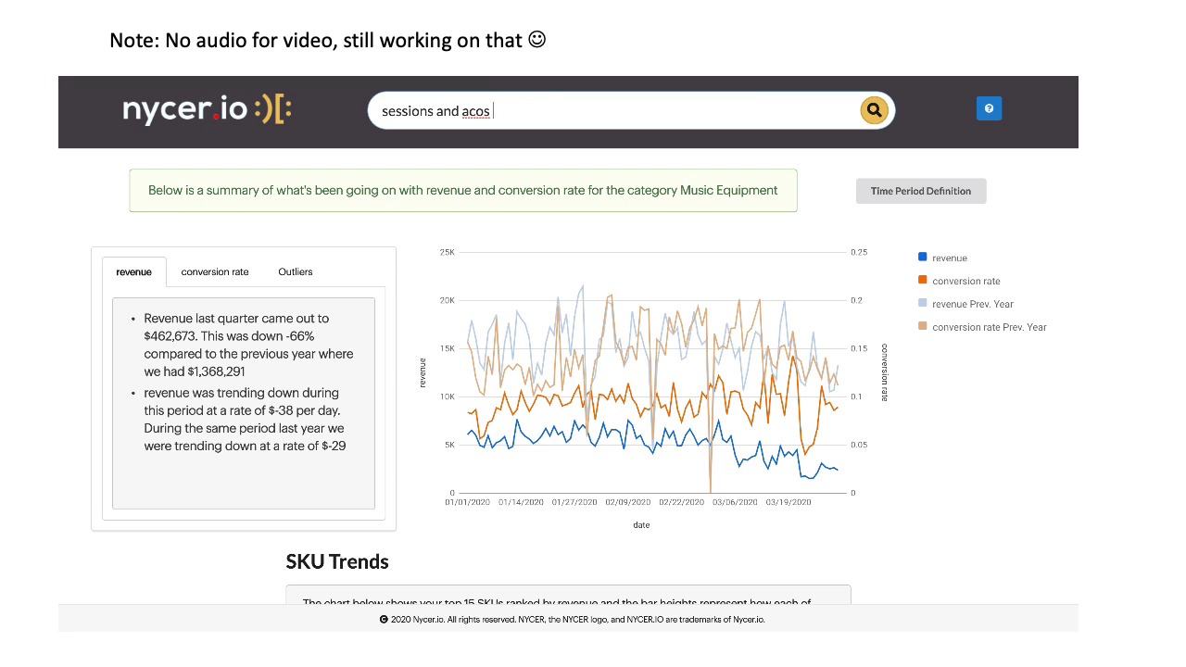
type(" last month")
key("Return")
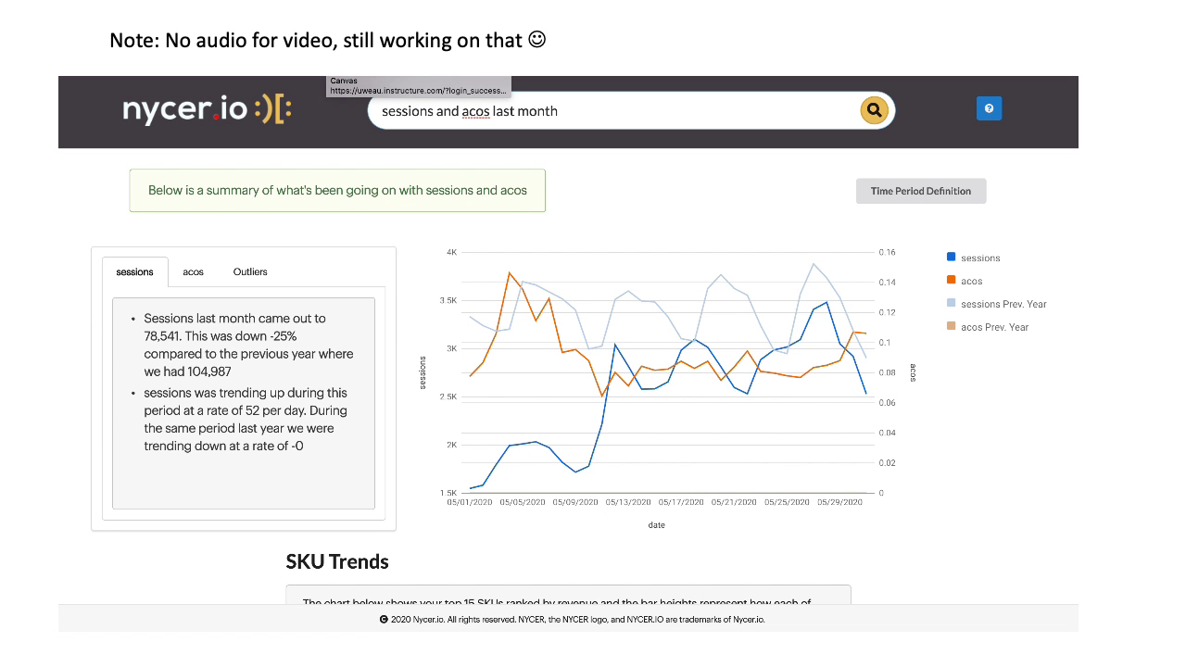
Compare the SKU Trends charts for sessions and acos, and view the related variables for sessions
scroll(473, 310, "down", 5)
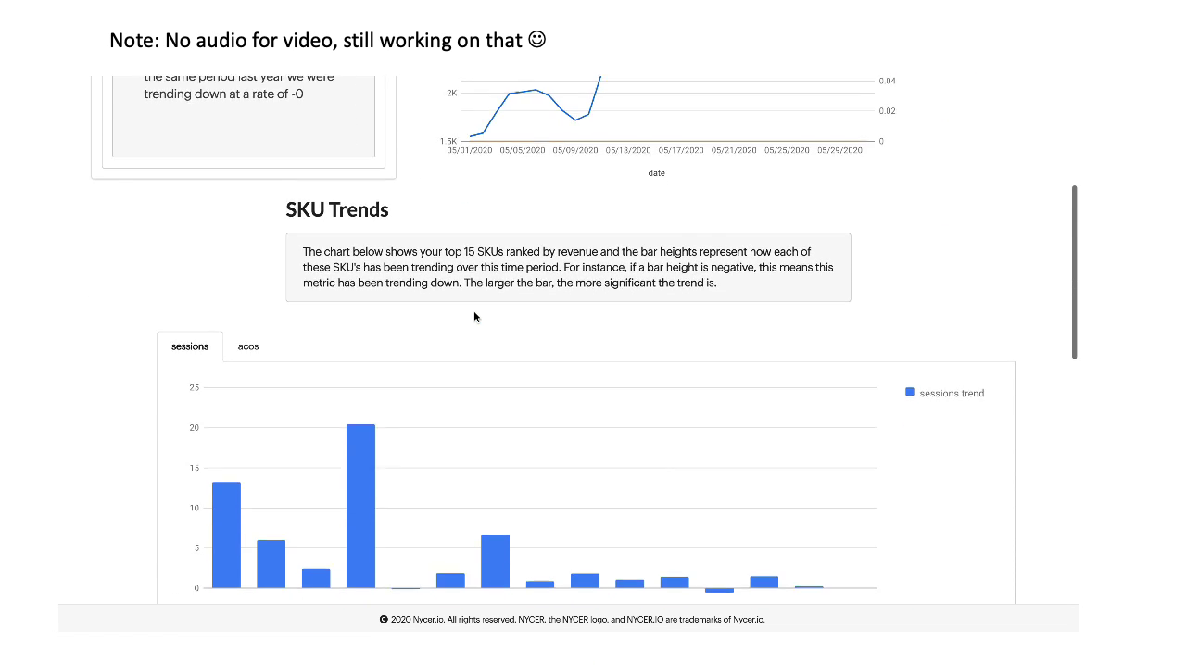
scroll(474, 312, "down", 2)
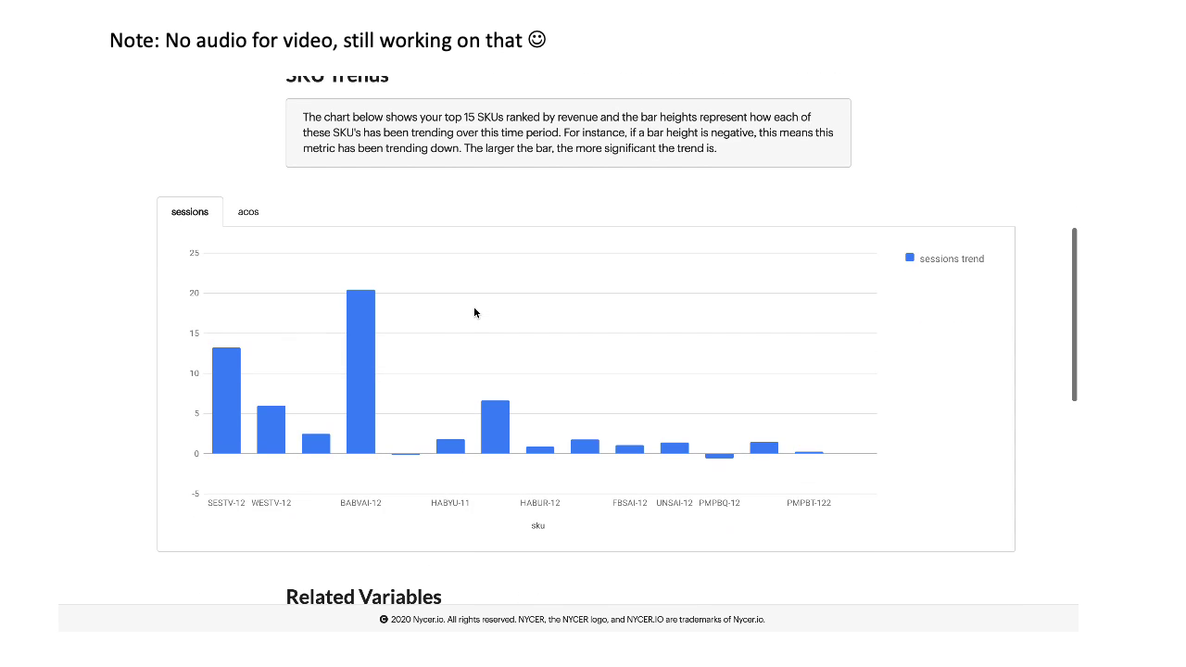
left_click(256, 219)
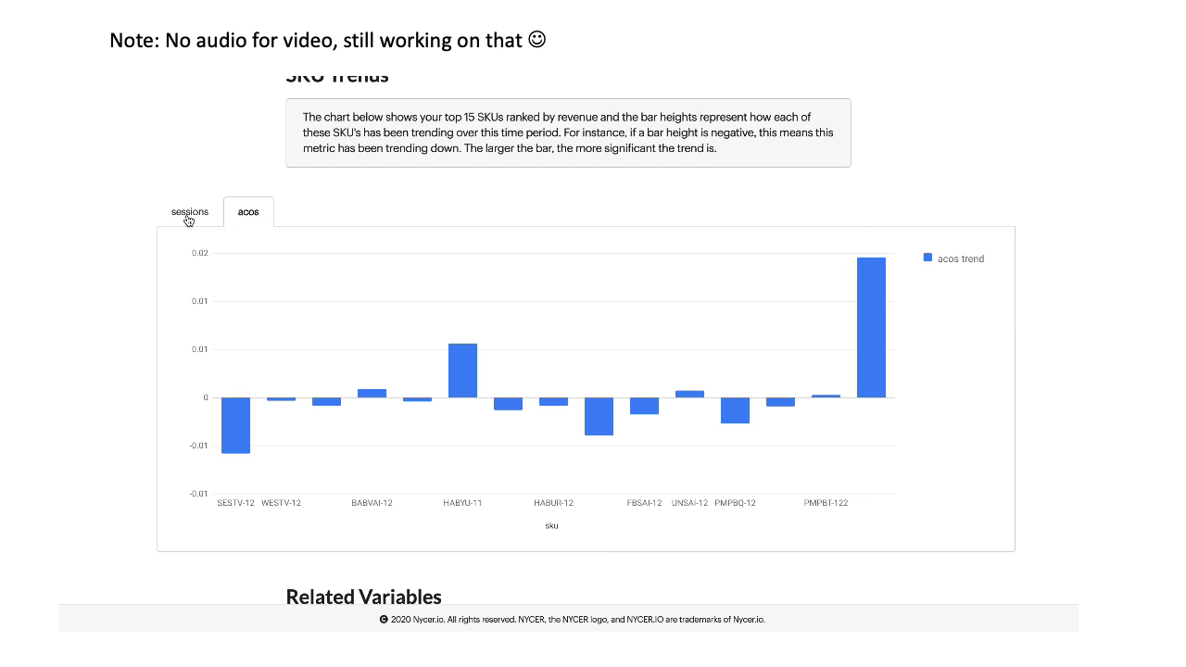
left_click(188, 218)
scroll(444, 349, "down", 7)
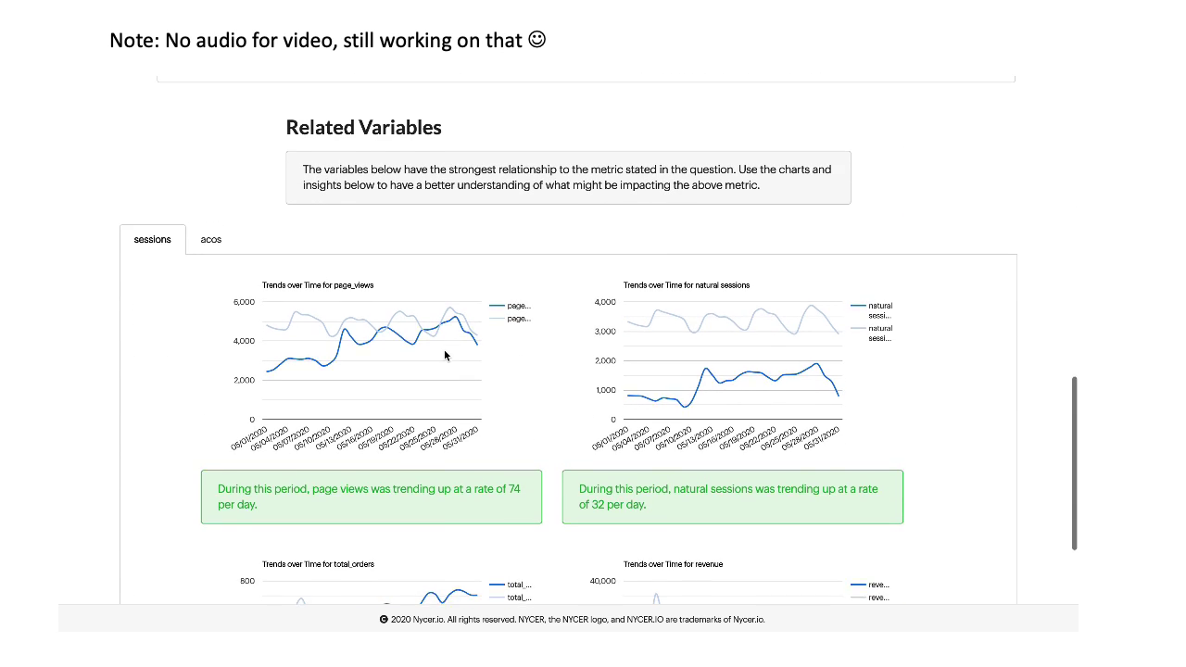
Compare the Related Variables charts for sessions with those for acos
scroll(443, 349, "down", 3)
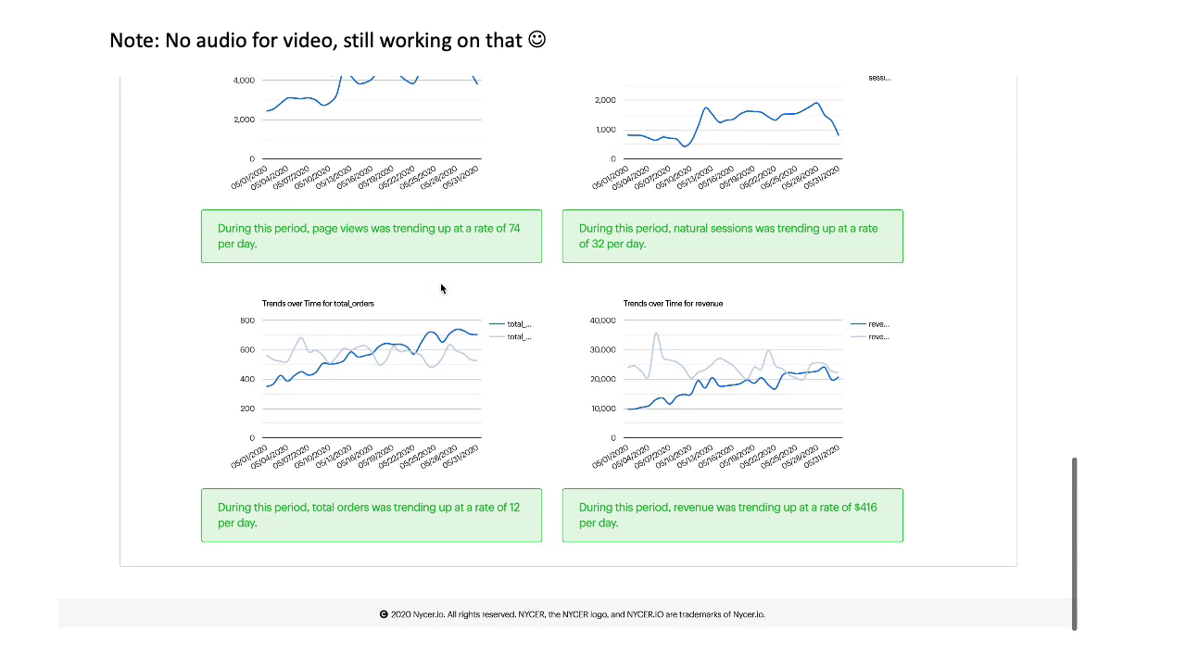
scroll(440, 282, "up", 5)
left_click(211, 317)
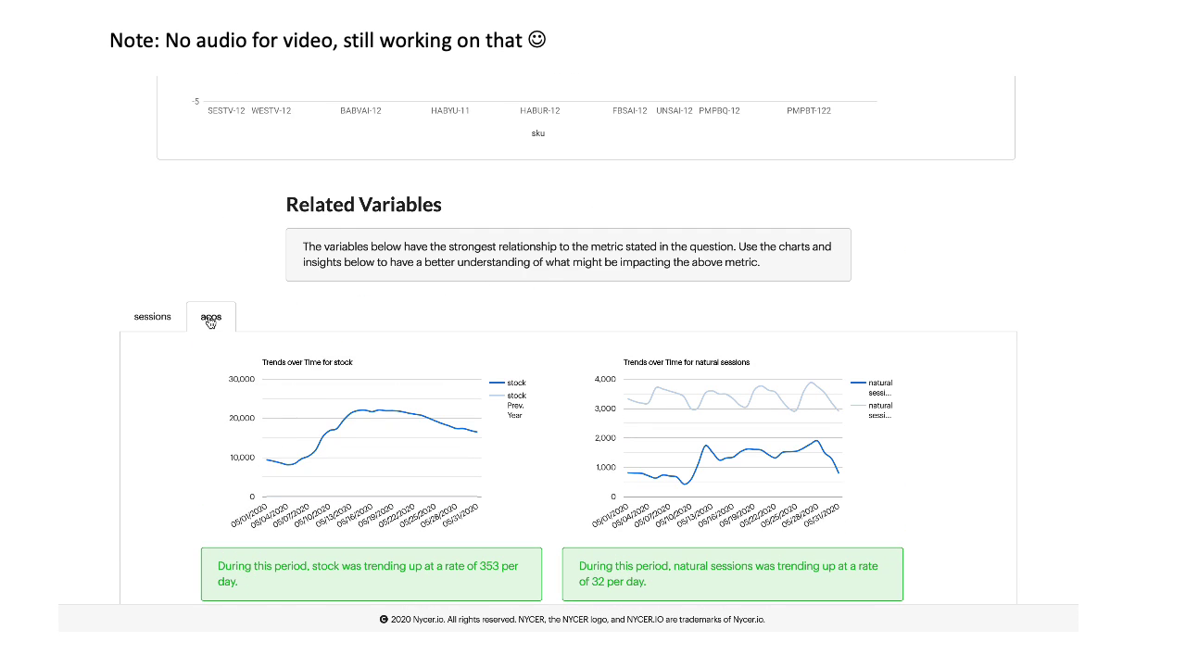
scroll(278, 400, "down", 1)
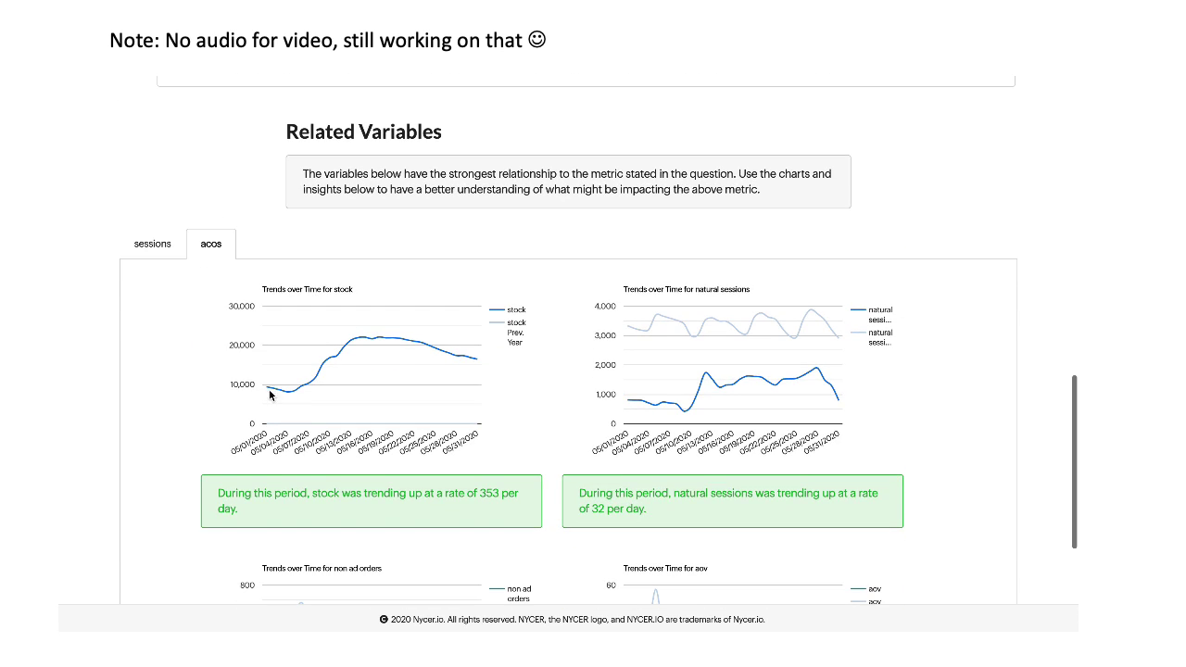
left_click(151, 243)
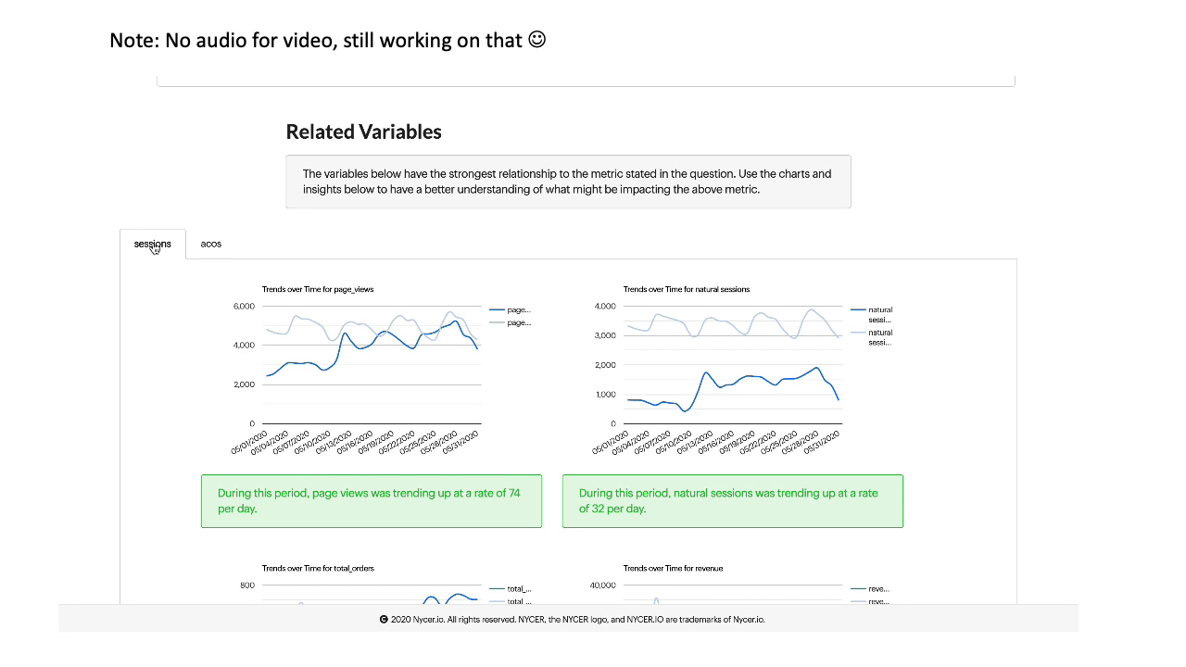
scroll(295, 313, "down", 2)
Replace the question with "what happened yesterday?" and run it
scroll(293, 314, "up", 10)
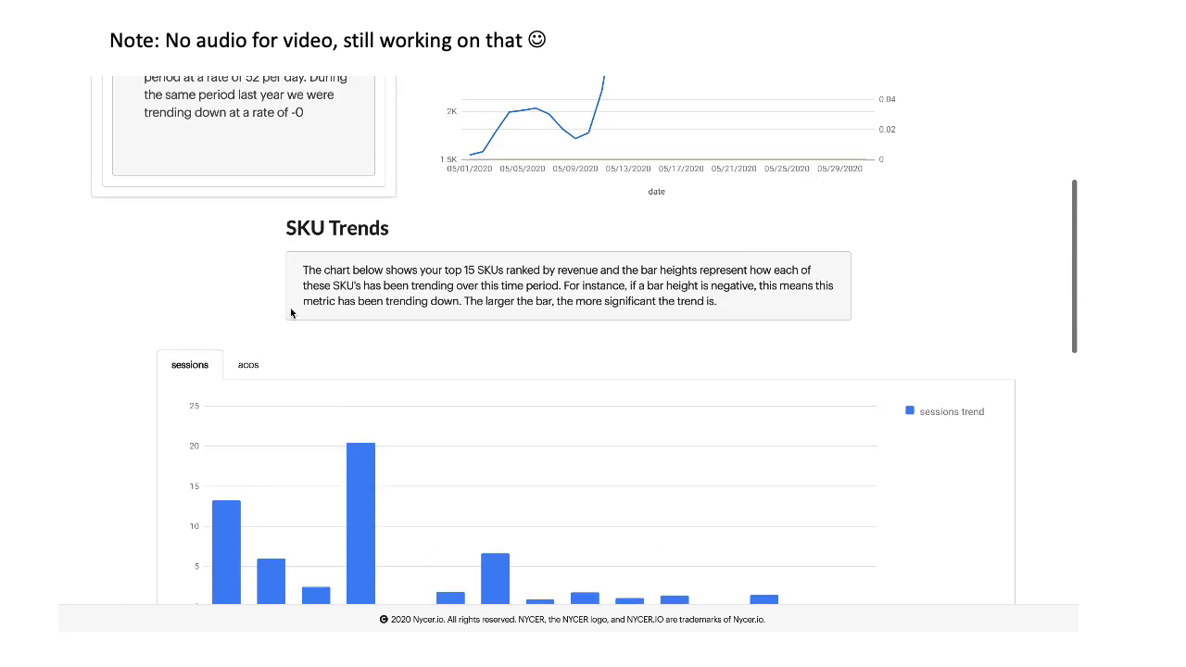
scroll(290, 313, "up", 4)
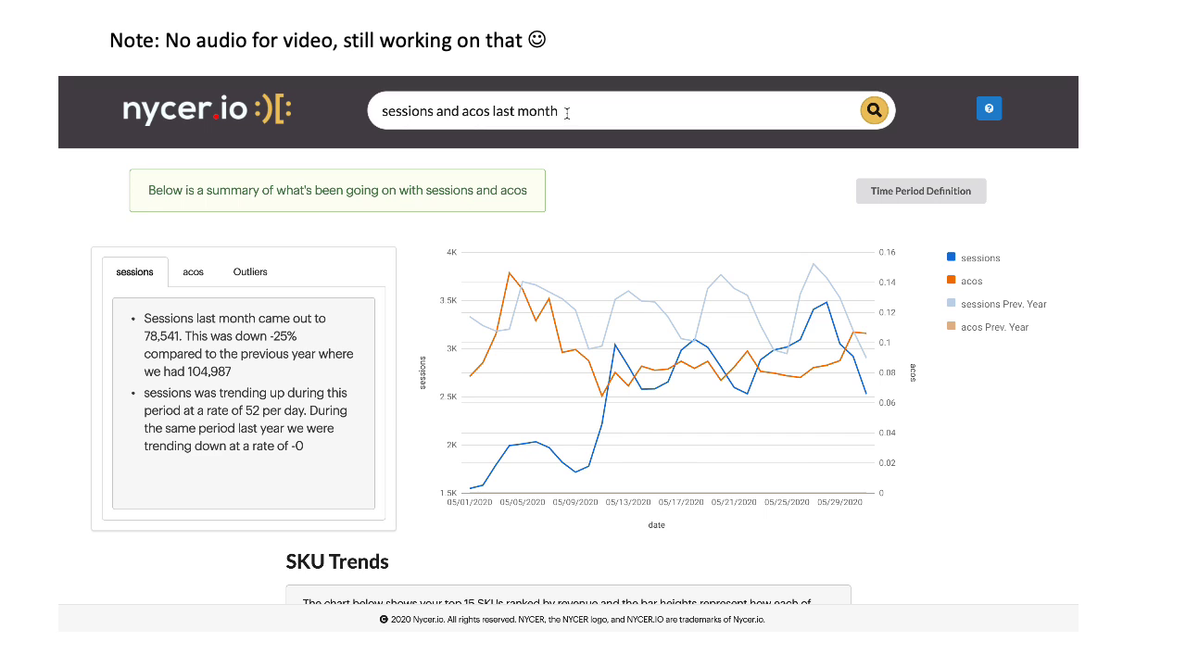
left_click_drag(566, 113, 339, 108)
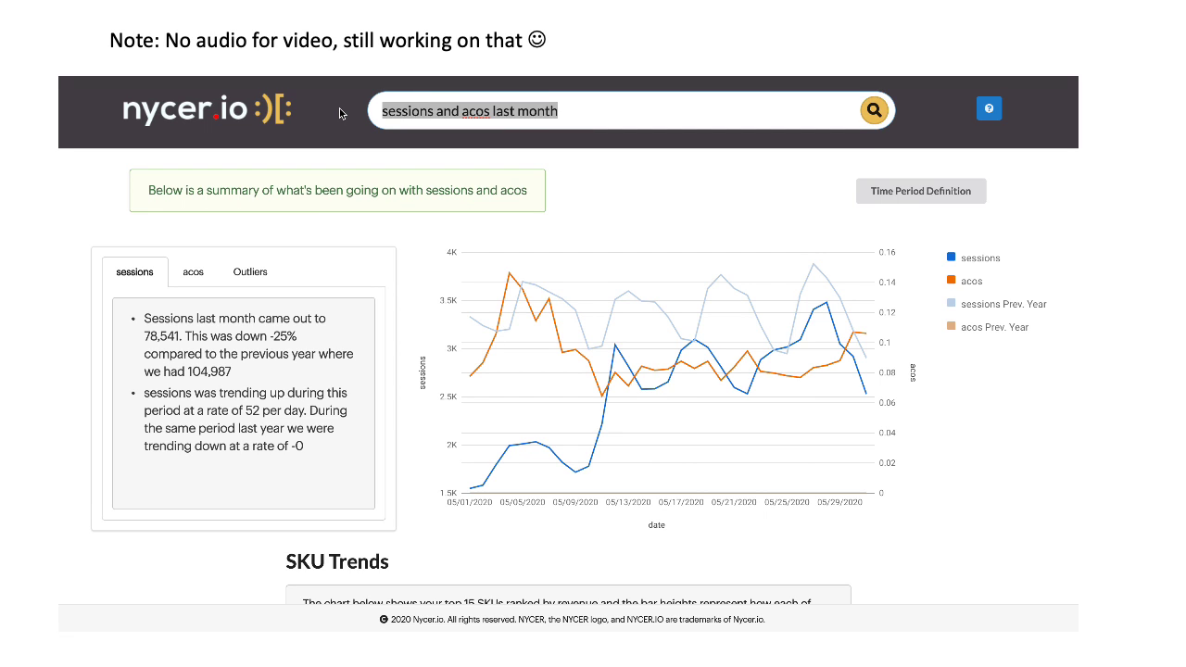
key("BackSpace")
type("w")
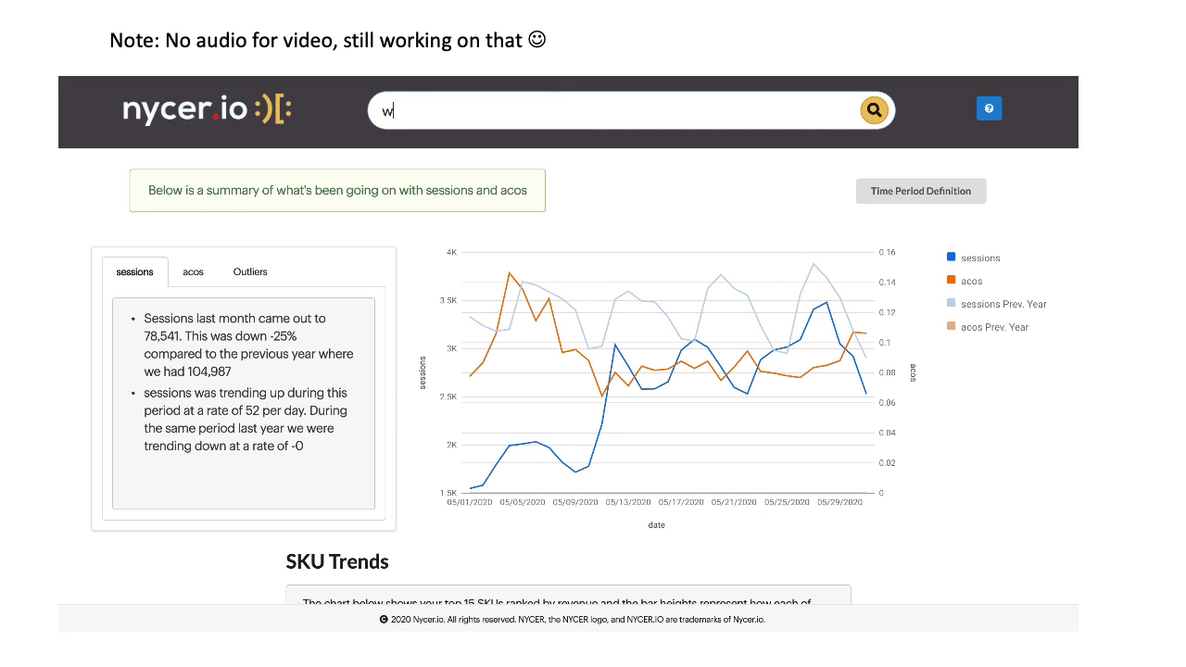
type("hat happened yesterday")
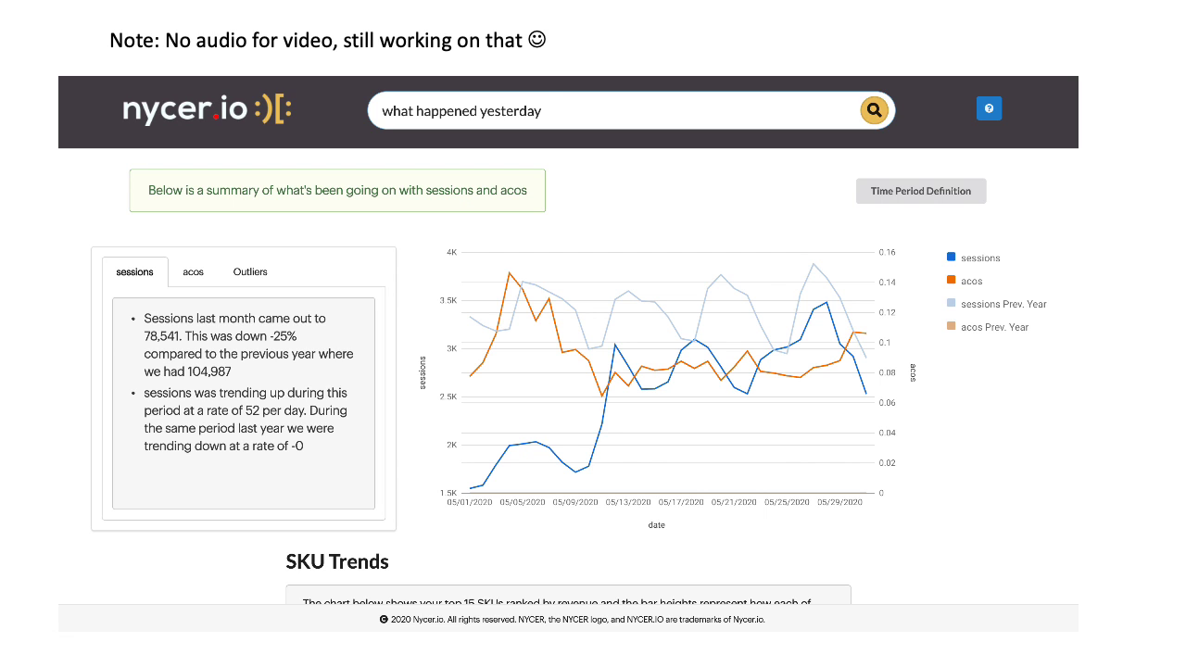
type("?")
key("Return")
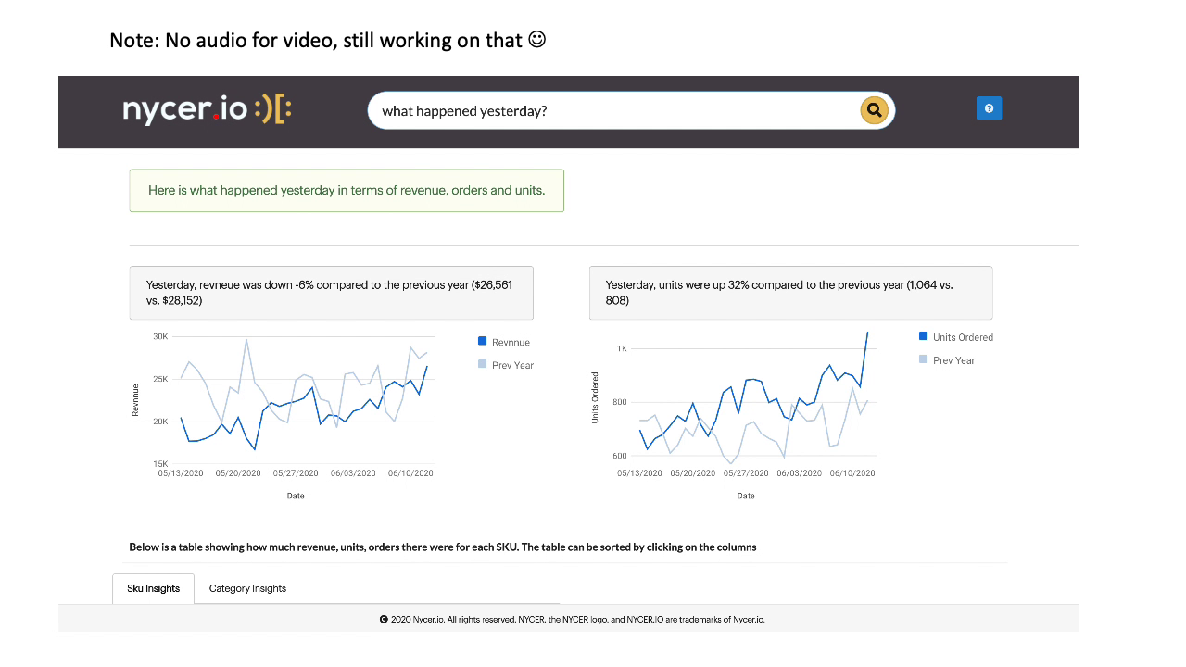
Examine yesterday's revenue and units charts and read through the SKU table of revenue, units and orders
scroll(240, 333, "down", 1)
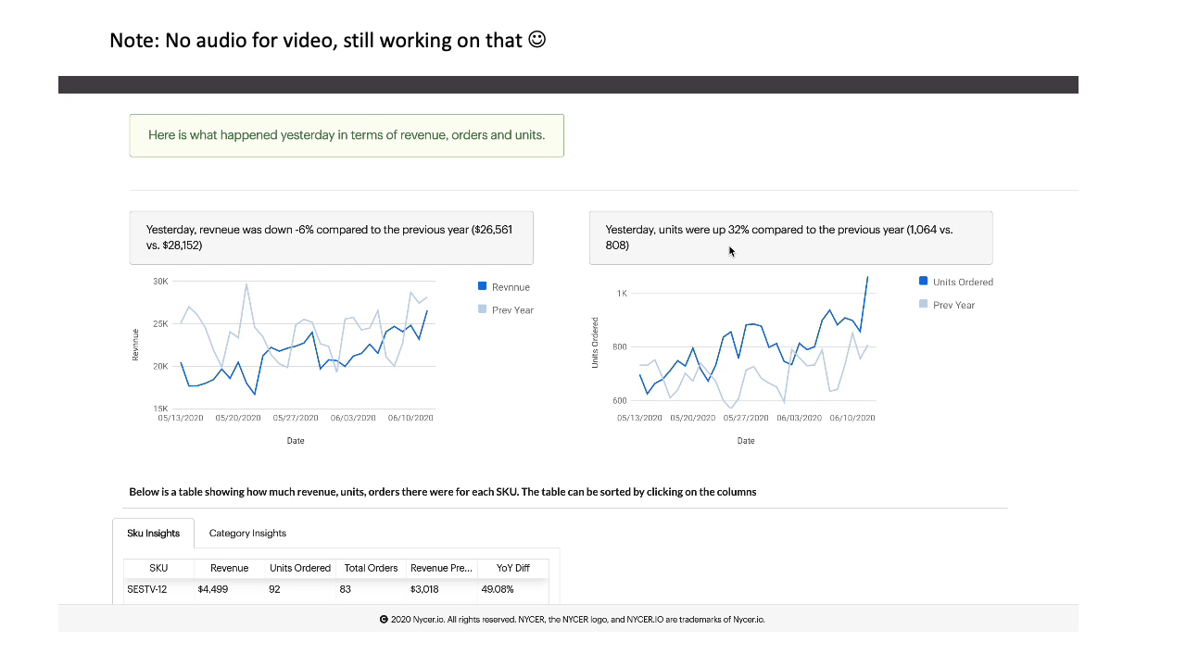
scroll(729, 248, "down", 5)
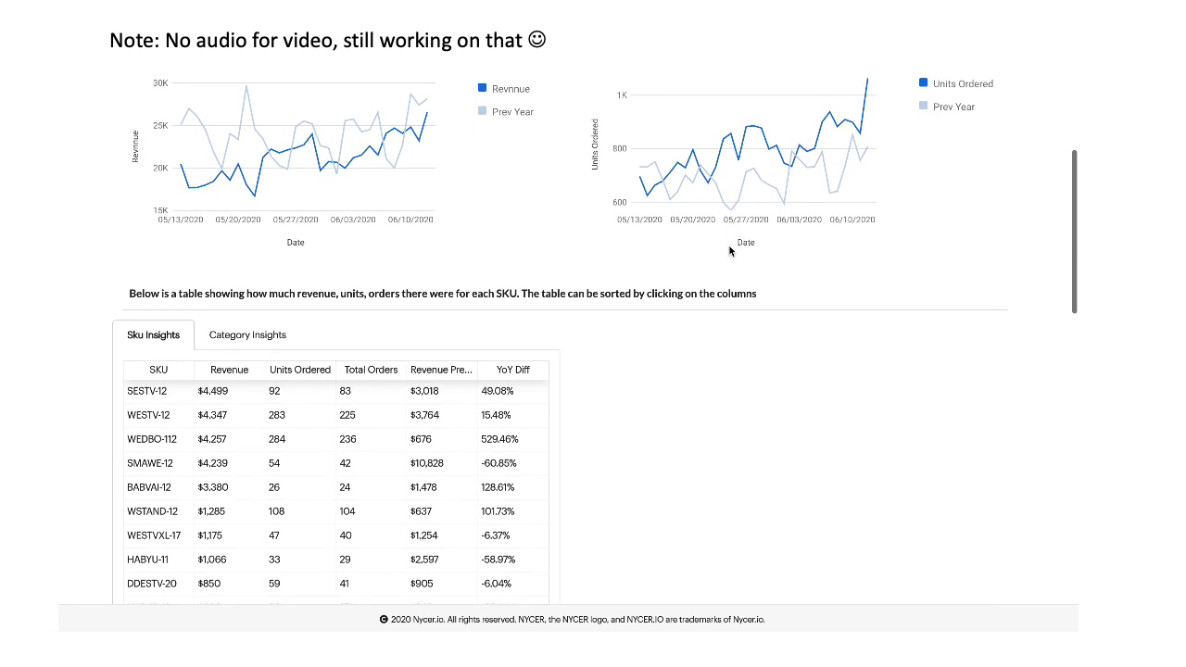
scroll(729, 250, "down", 1)
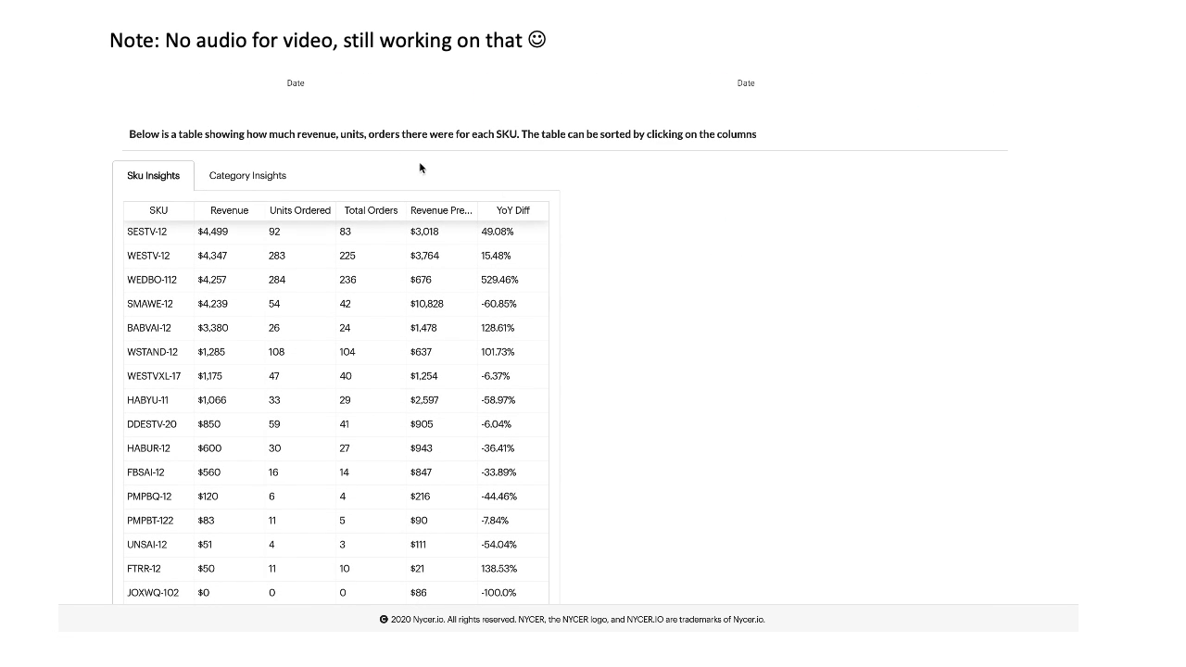
scroll(464, 306, "down", 1)
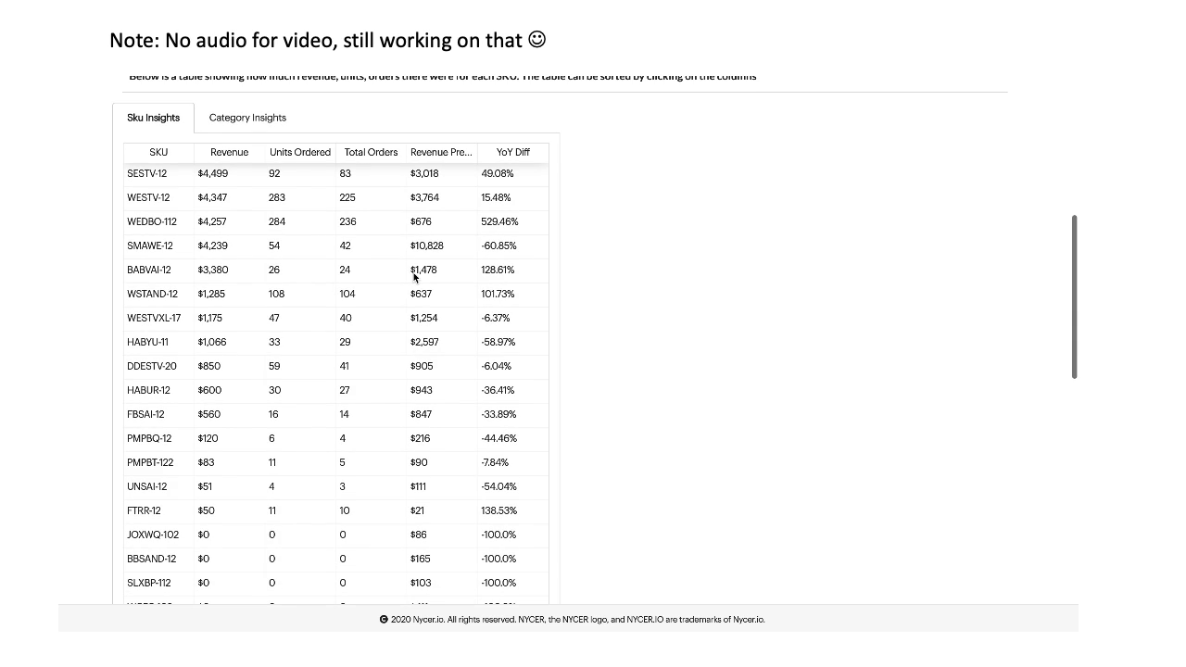
scroll(296, 328, "down", 2)
scroll(299, 331, "up", 3)
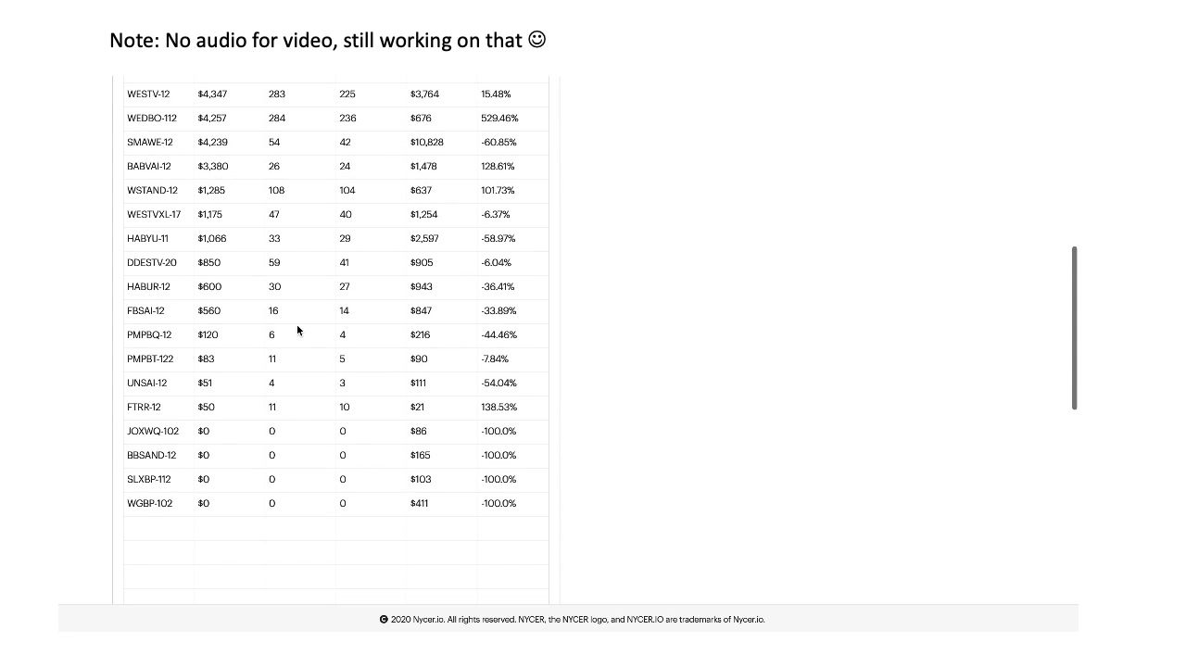
Show the Category Insights table and widen its Category and Revenue Prev Year columns until their text is fully readable
left_click(267, 184)
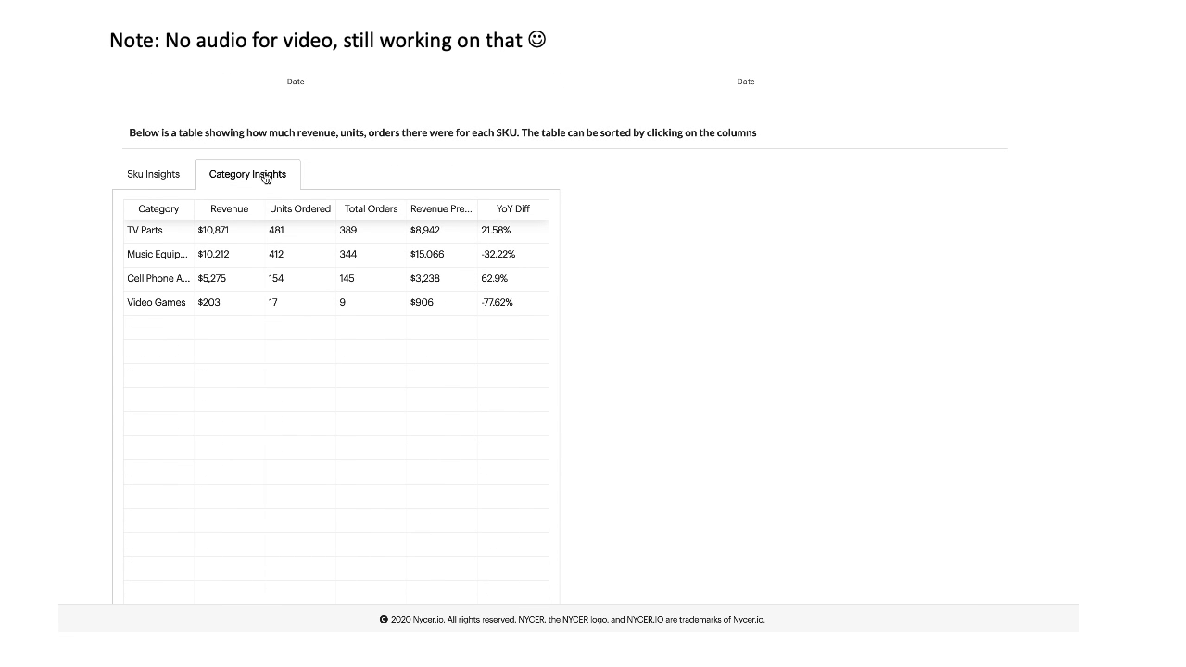
left_click_drag(193, 214, 254, 226)
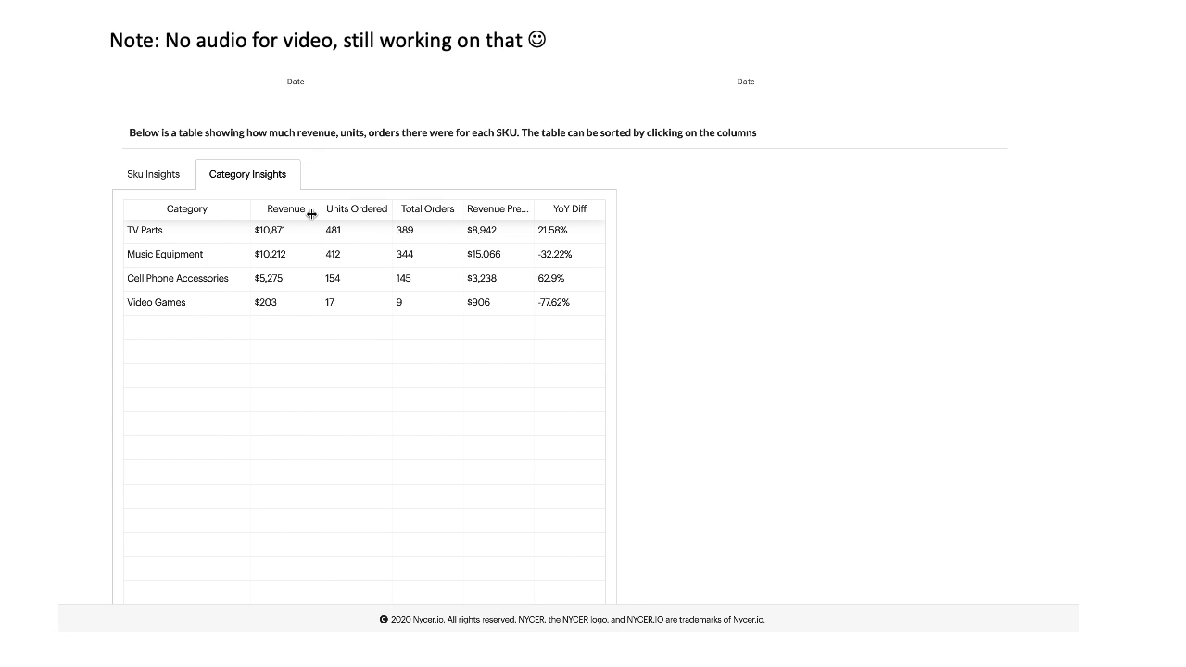
left_click_drag(535, 210, 578, 212)
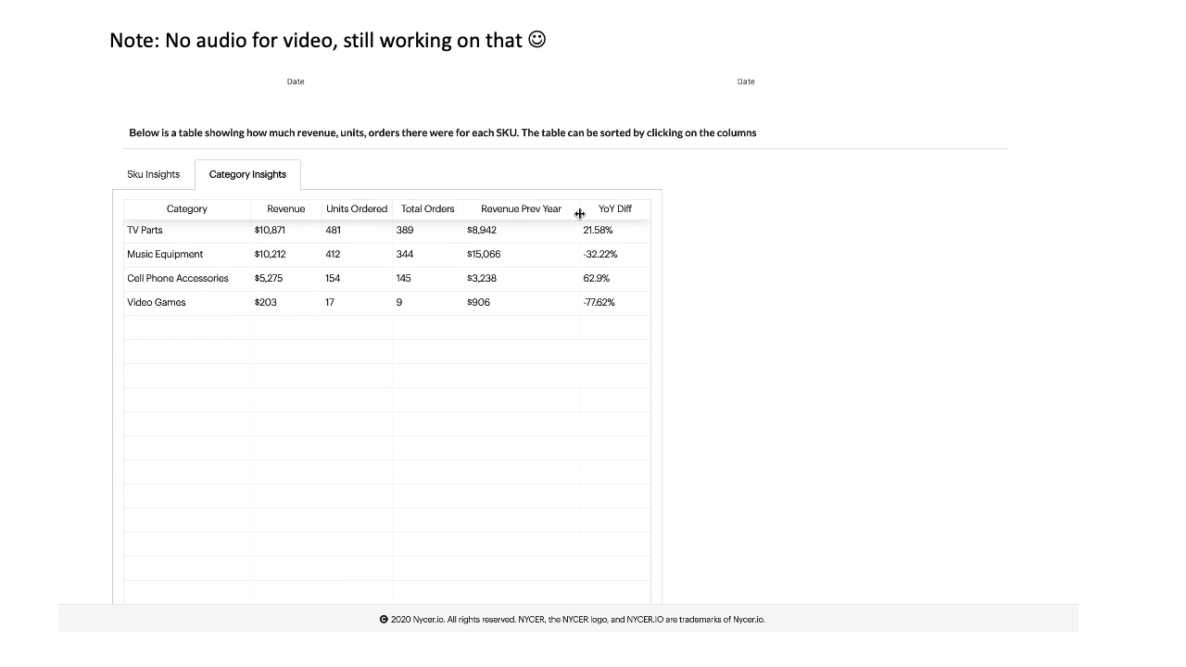
Replace the question with "whats been going on with music equipment?" and run it
scroll(751, 247, "up", 5)
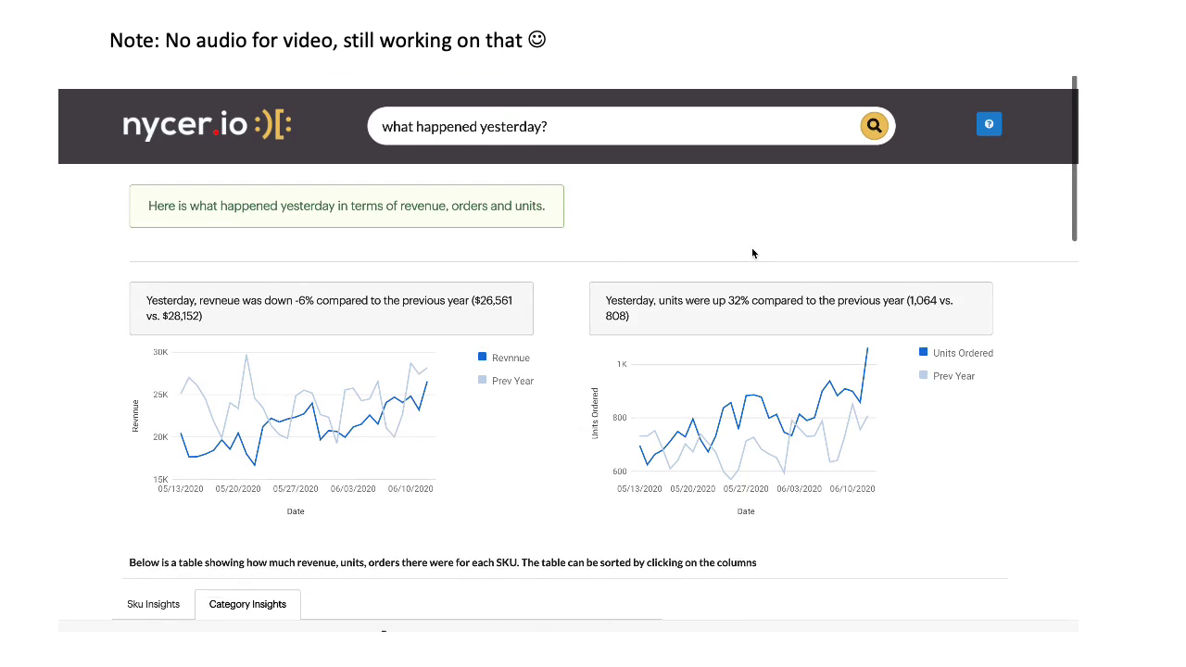
left_click_drag(586, 114, 321, 108)
type("whats")
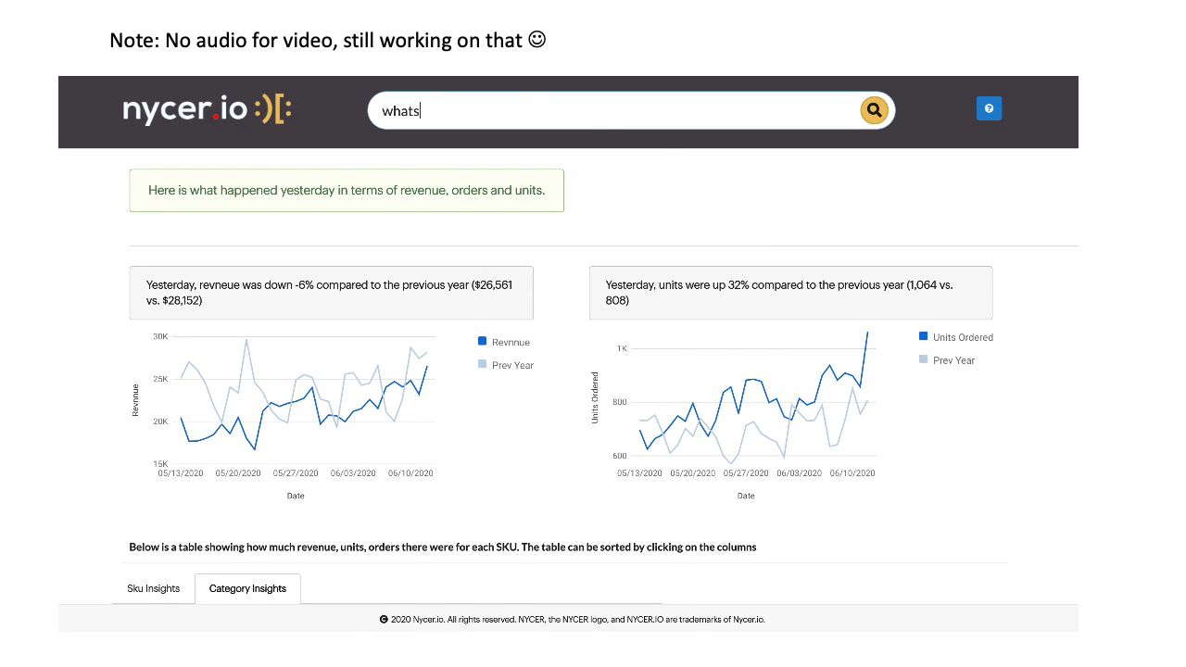
type(" been going on with music equip")
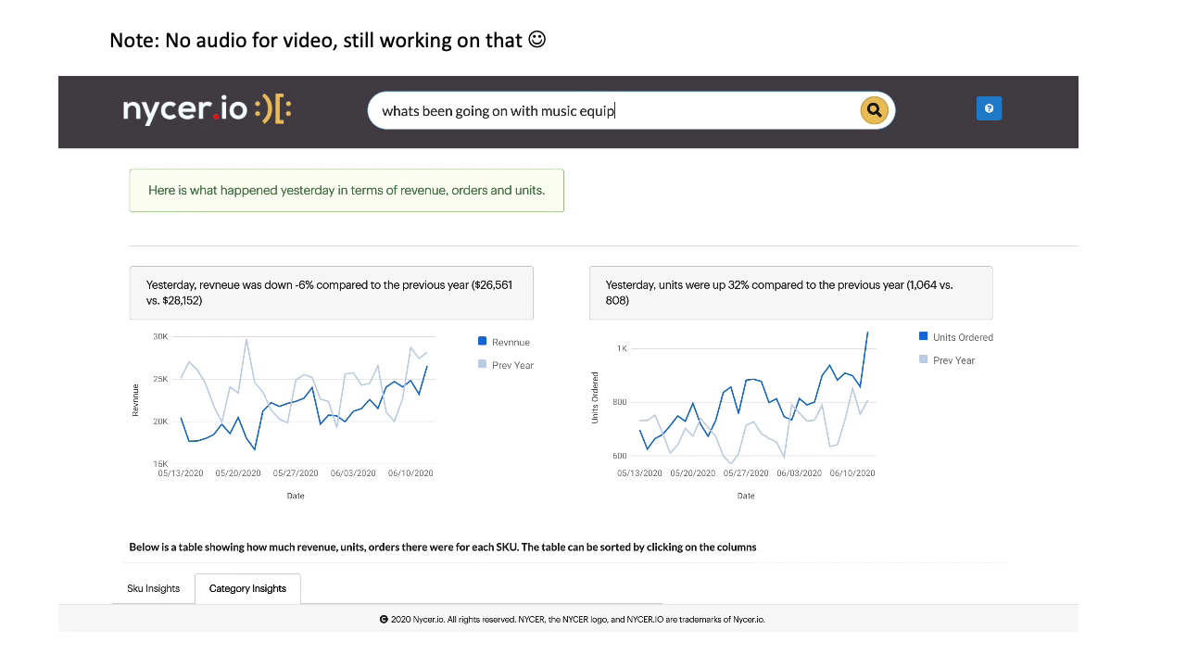
type("ment?")
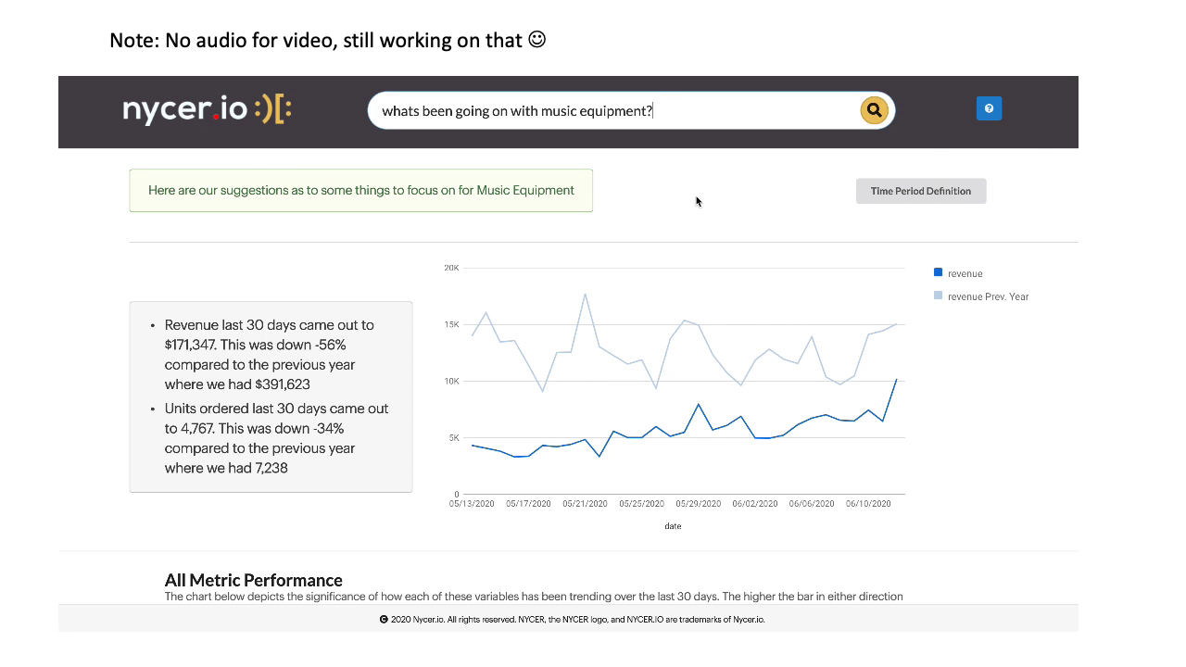
Examine the music equipment revenue summary, the All Metric Performance chart and the key insights on getting people to the products
scroll(426, 330, "down", 2)
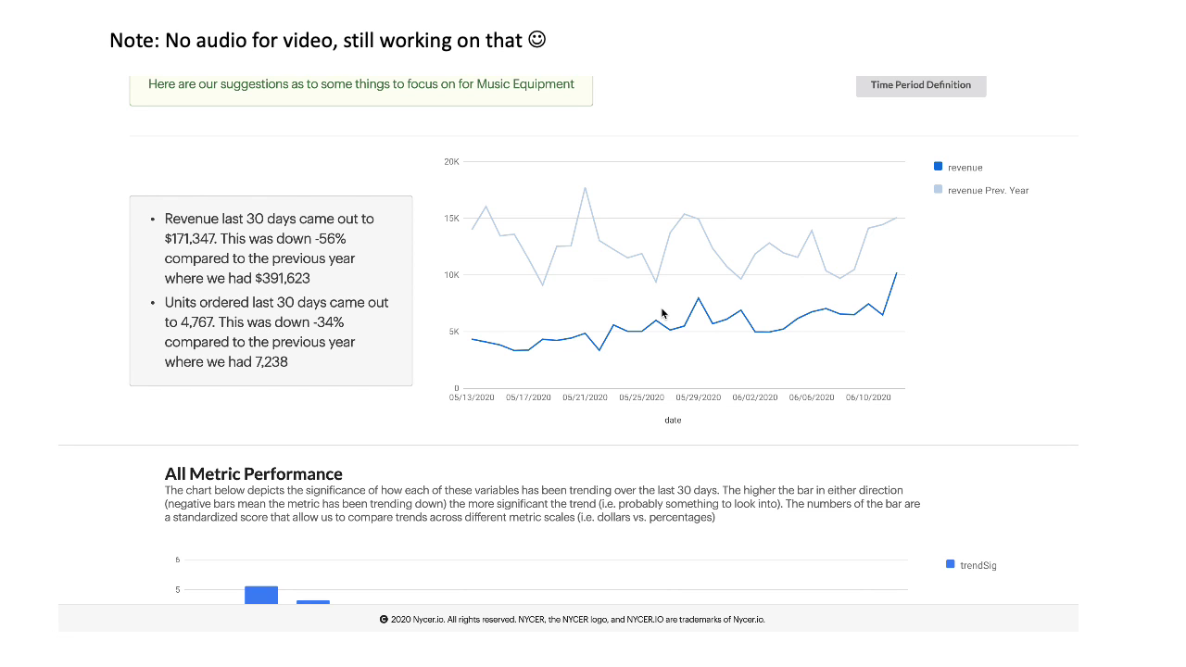
scroll(661, 313, "down", 3)
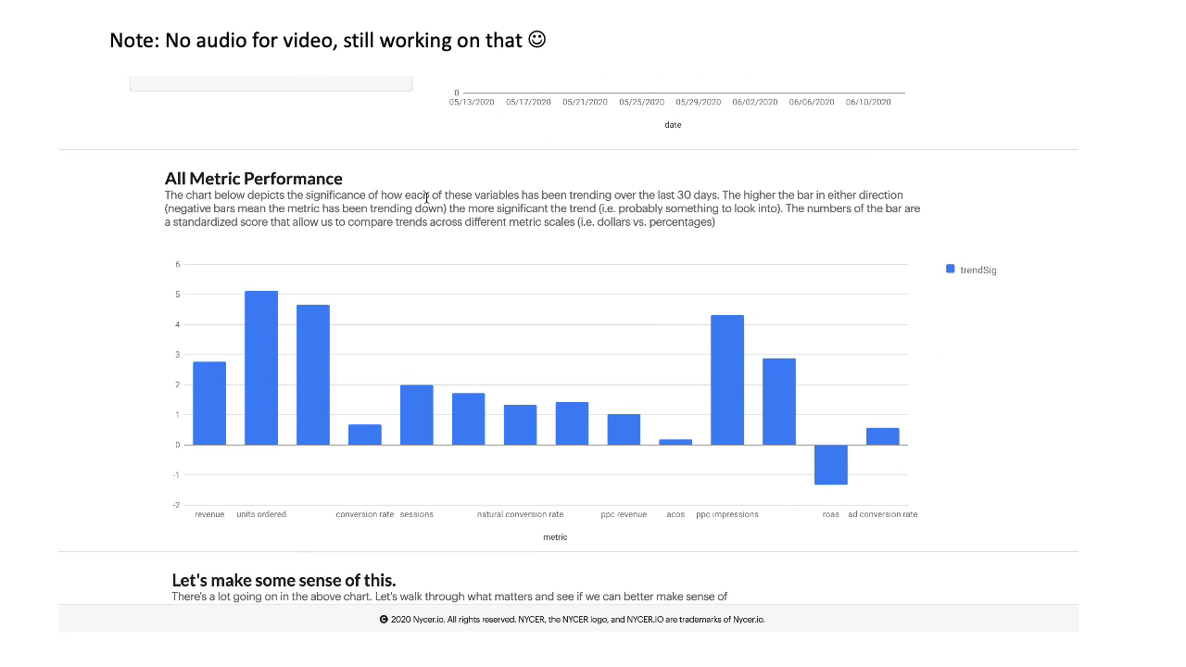
scroll(775, 243, "down", 1)
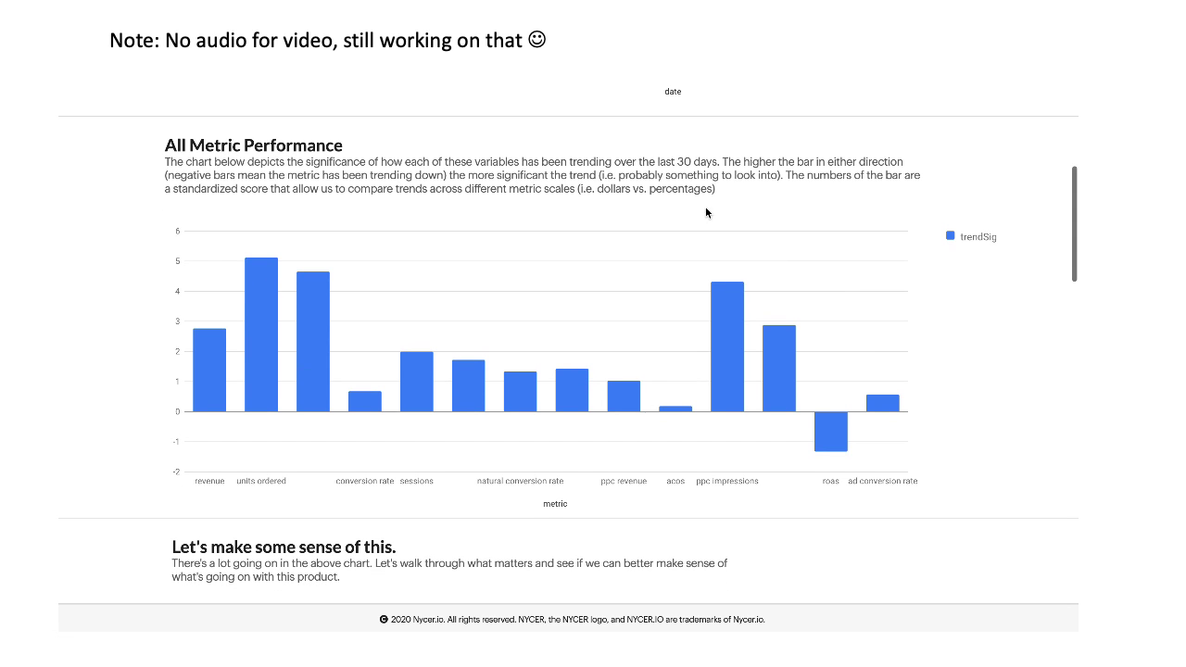
mouse_move(720, 363)
scroll(719, 362, "down", 2)
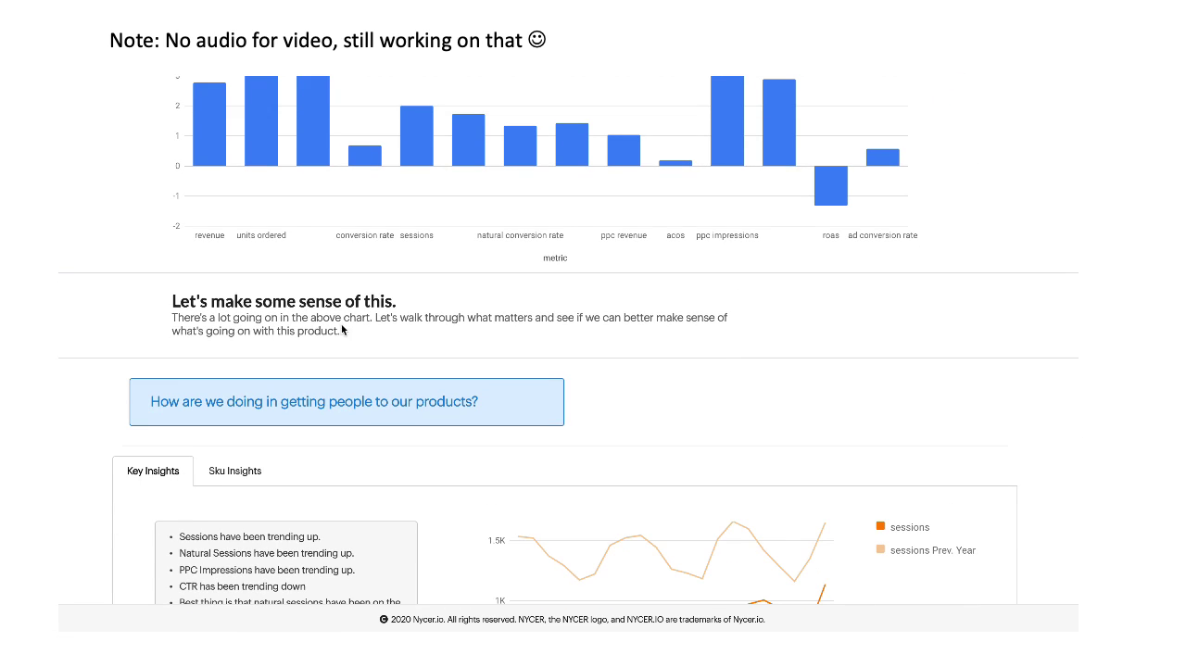
scroll(434, 335, "down", 2)
scroll(435, 340, "down", 3)
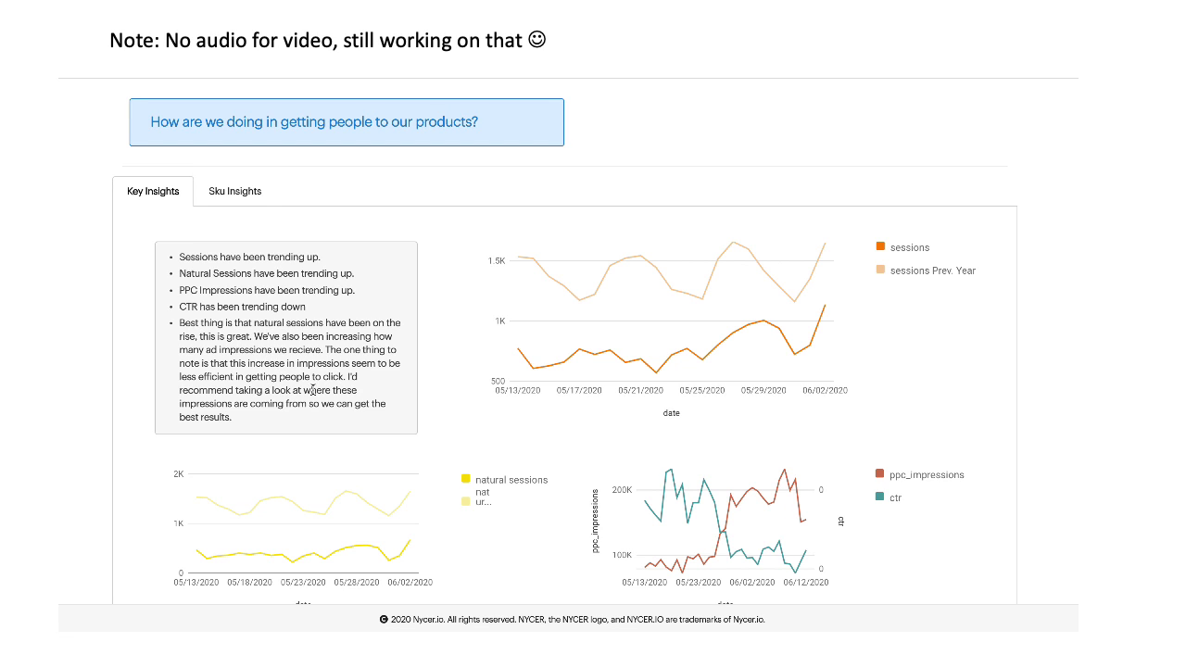
scroll(318, 390, "down", 2)
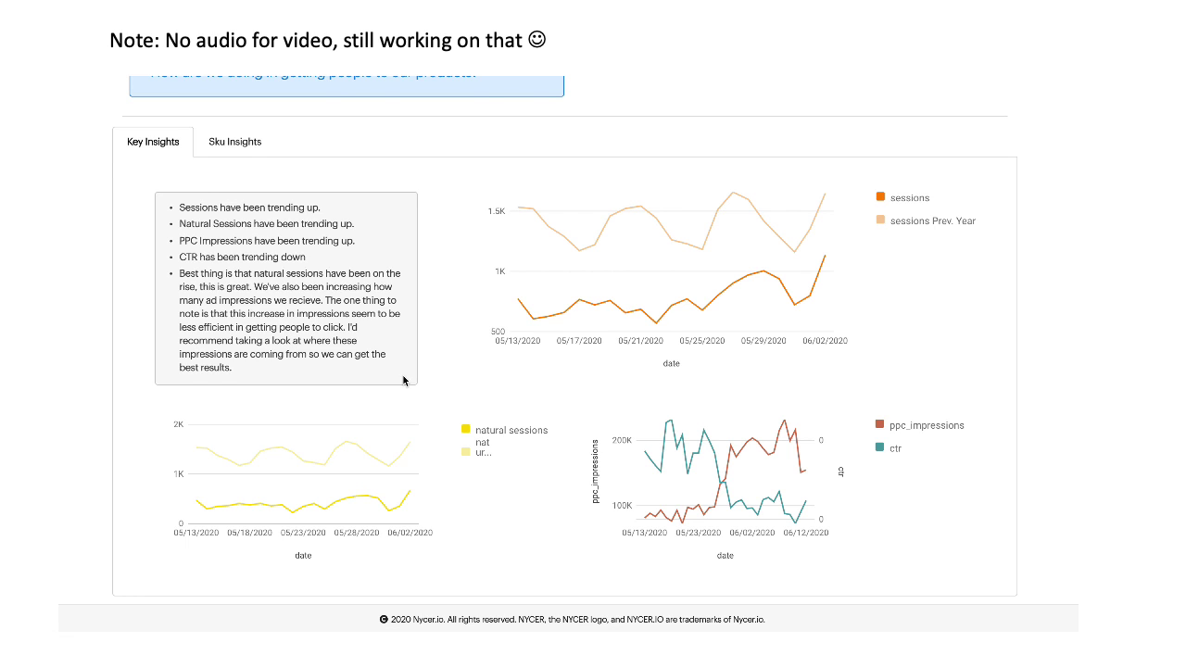
Check the Sku Insights for getting people to the products, widening the sessions Trend column, and return to the Key Insights
left_click(245, 152)
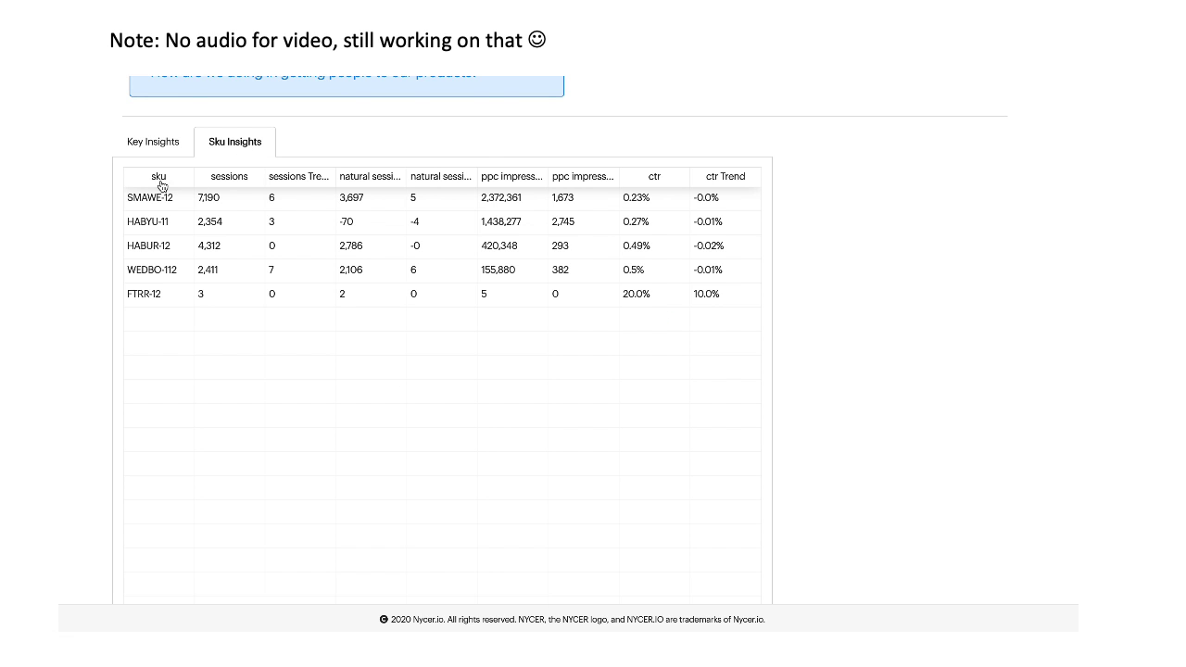
left_click_drag(343, 181, 349, 183)
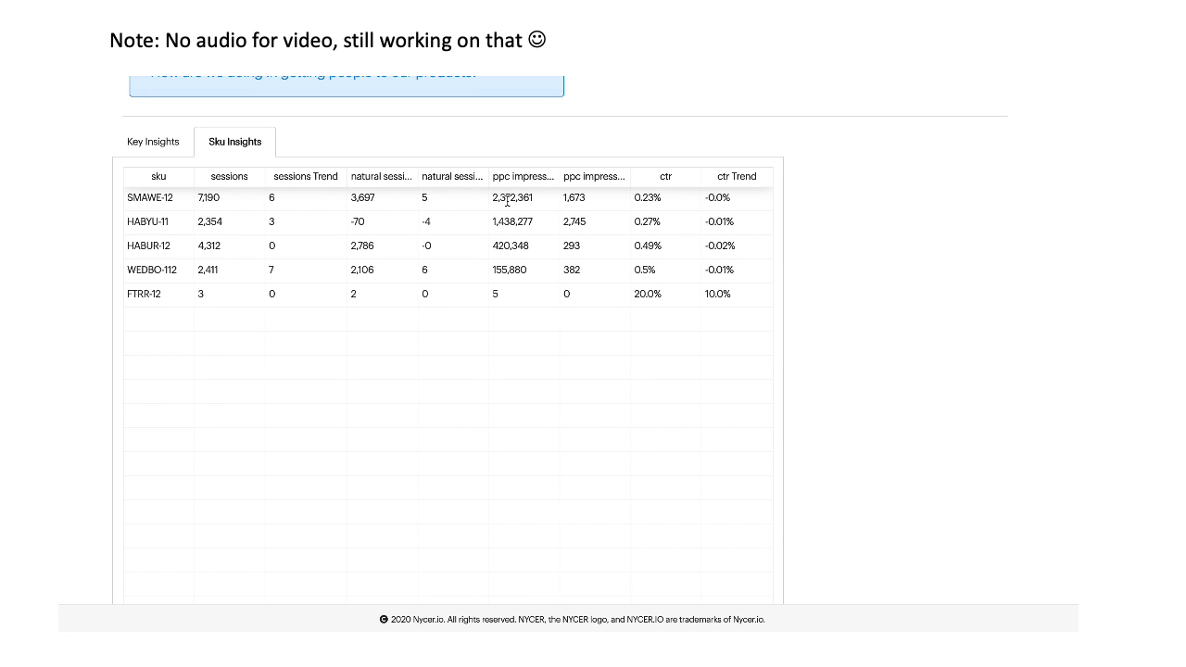
left_click(130, 143)
Review the key insights on how products do once people reach them, highlighting "return on ad spend has been decreasing."
scroll(350, 275, "down", 10)
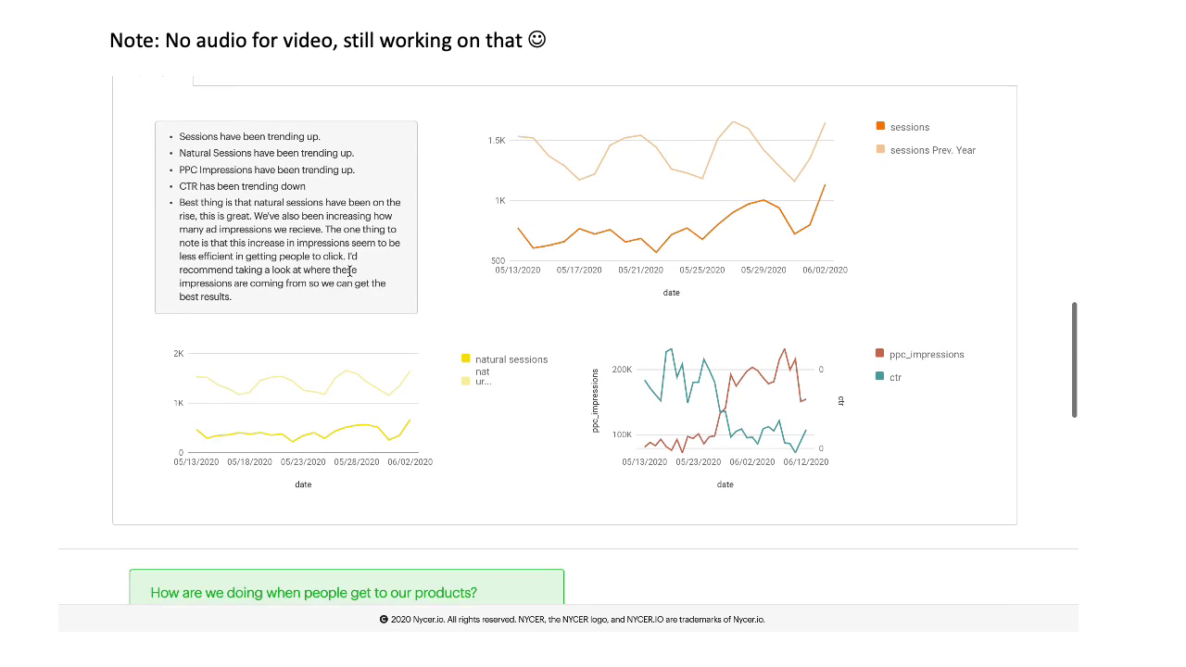
scroll(350, 275, "down", 4)
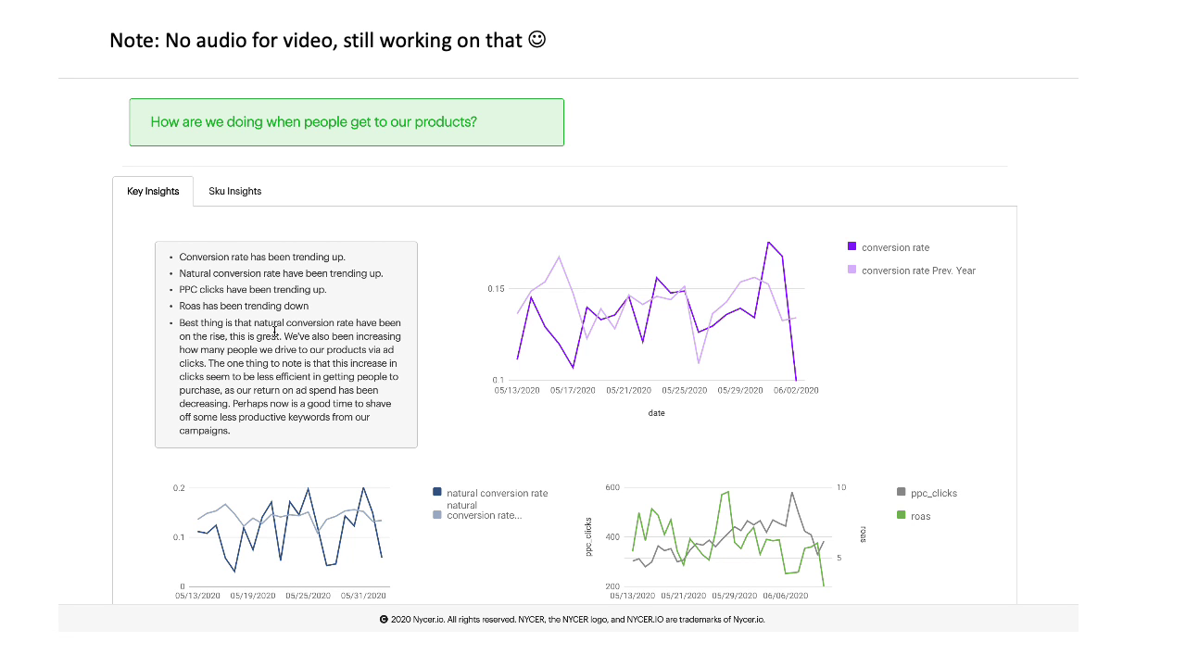
scroll(274, 330, "down", 1)
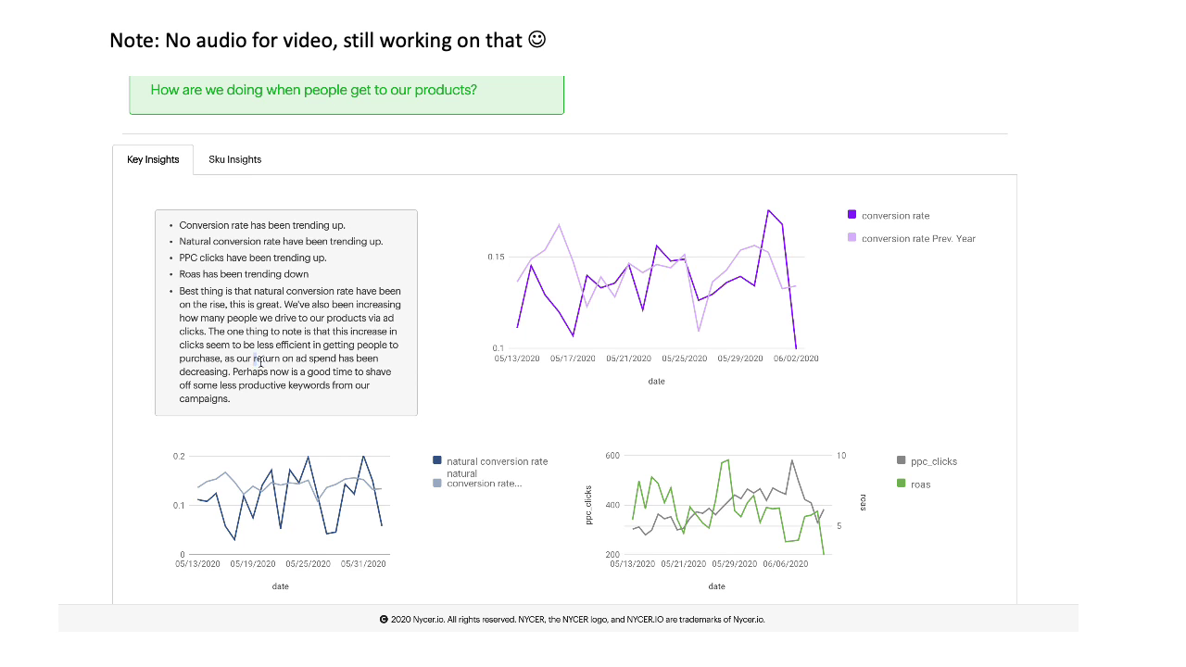
left_click_drag(254, 359, 239, 371)
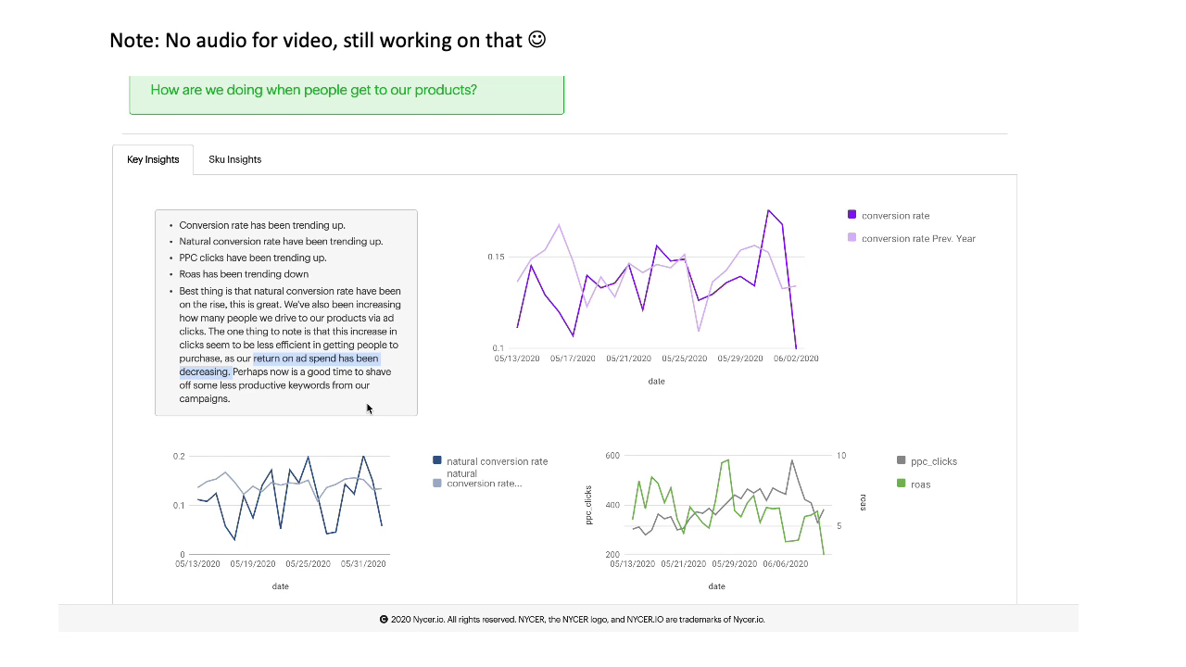
scroll(371, 411, "down", 1)
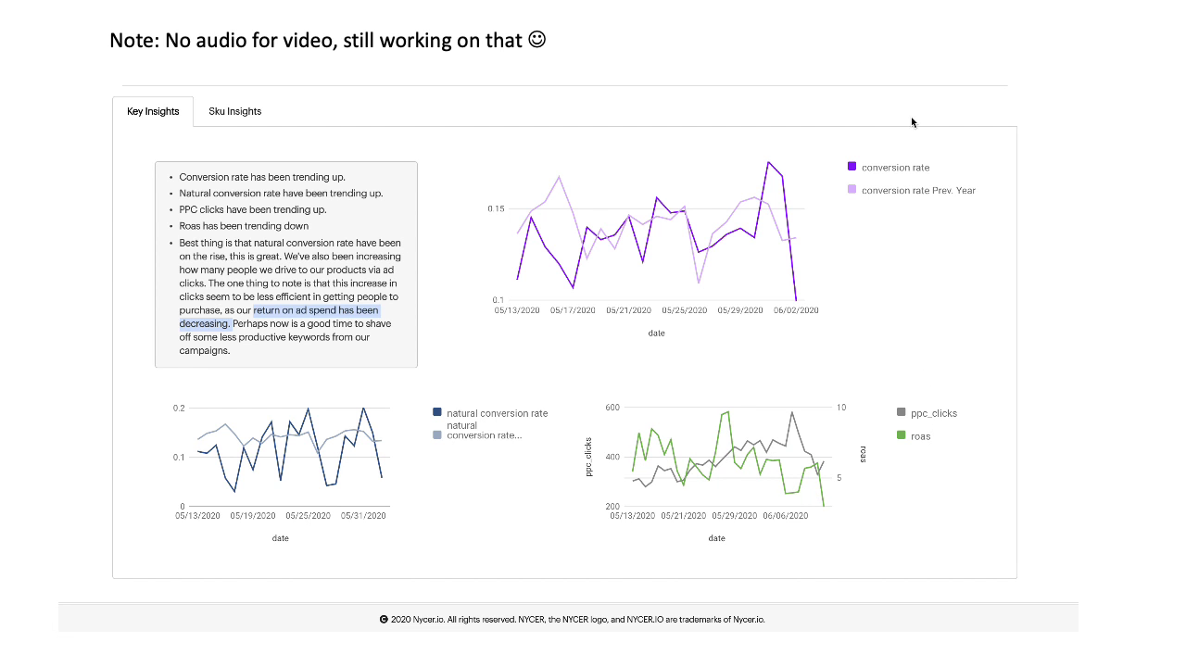
Check the music equipment ad spend section, reviewing its ACOS Key Insights and the Sku Insights table
scroll(893, 328, "down", 5)
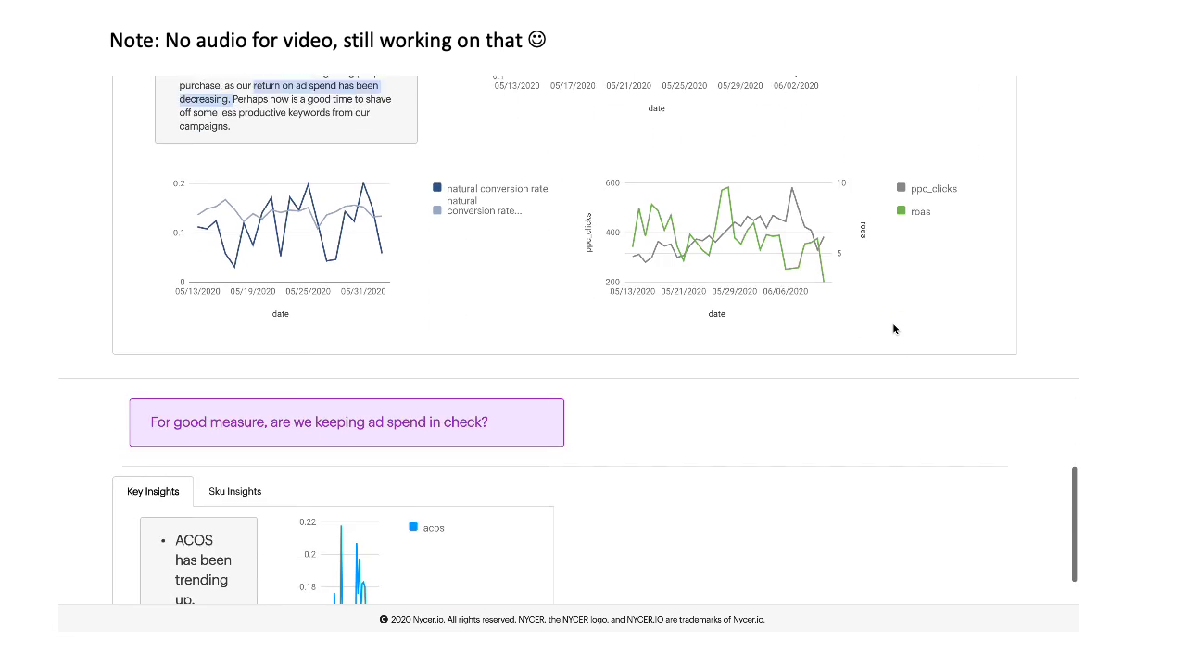
scroll(893, 328, "down", 3)
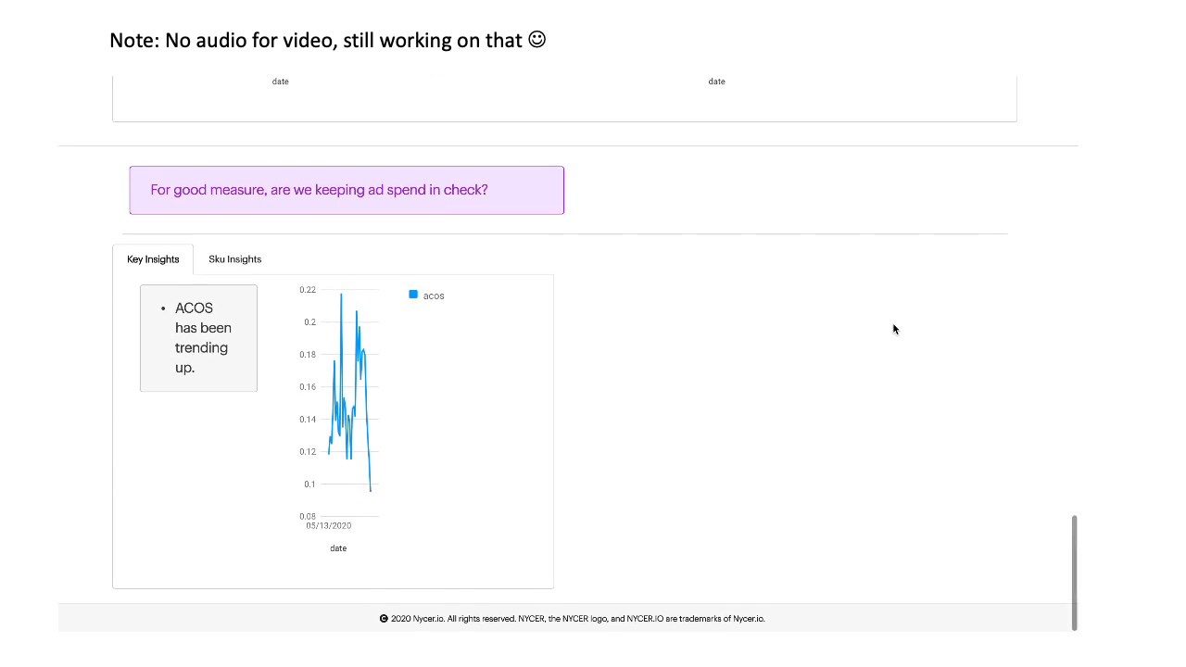
left_click(243, 264)
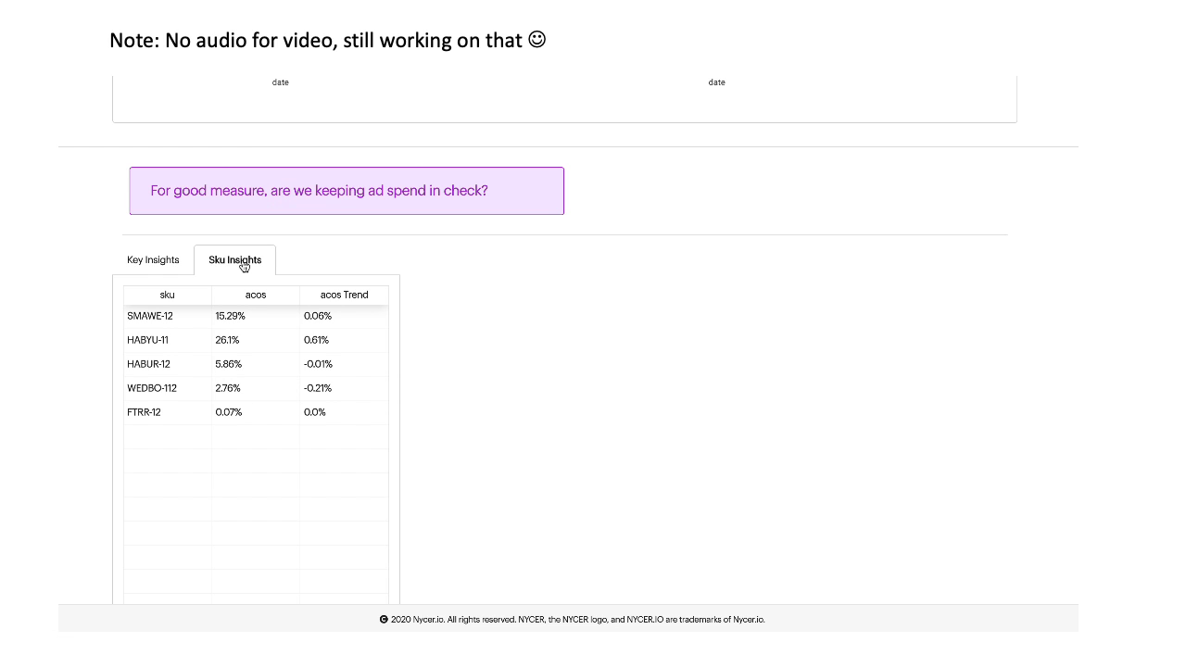
scroll(356, 377, "down", 3)
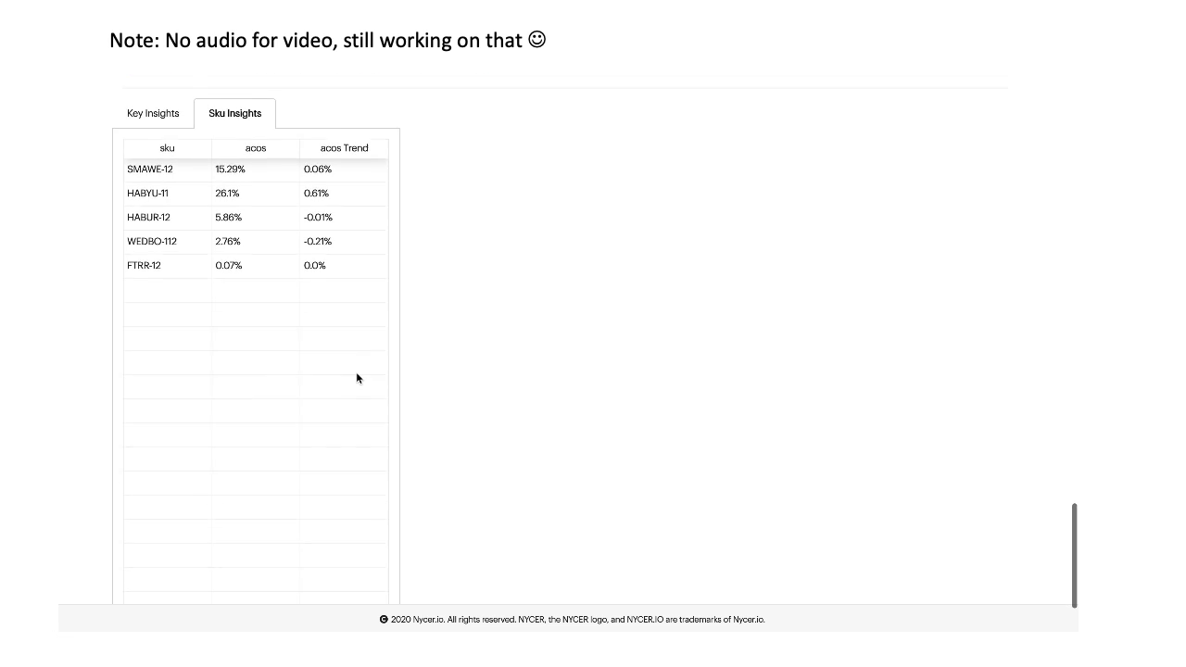
Go back over the music equipment results and open the Sku Insights for getting people to the products
scroll(356, 377, "up", 15)
scroll(356, 377, "up", 15)
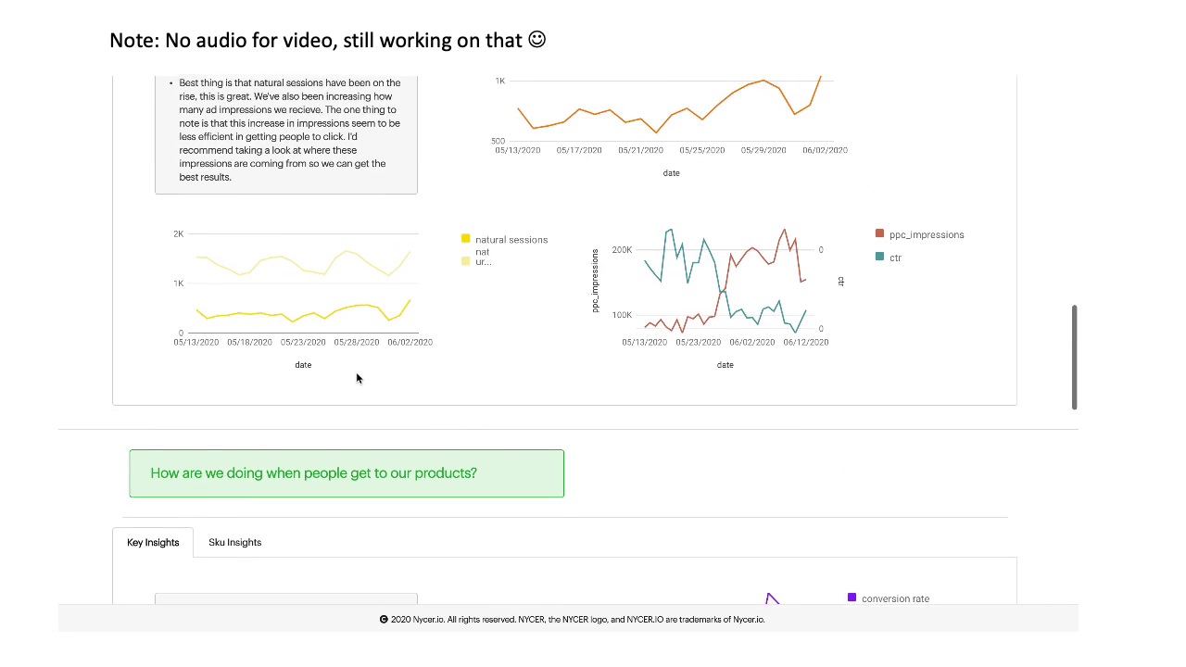
scroll(356, 373, "up", 5)
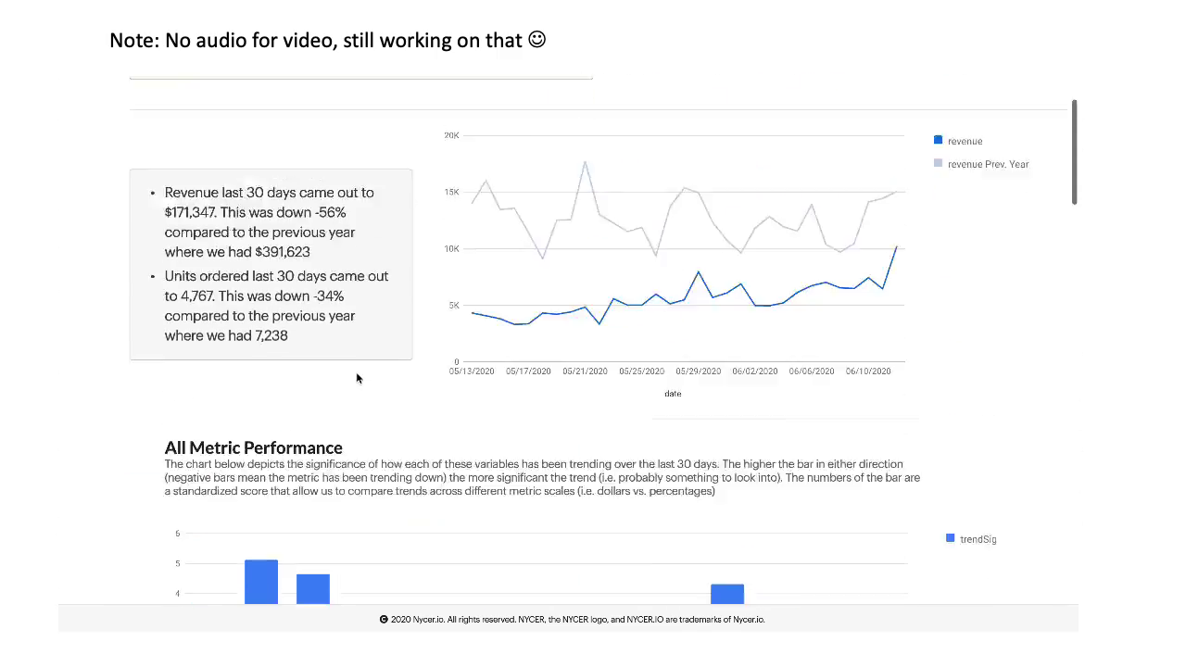
scroll(355, 373, "down", 9)
scroll(356, 375, "down", 5)
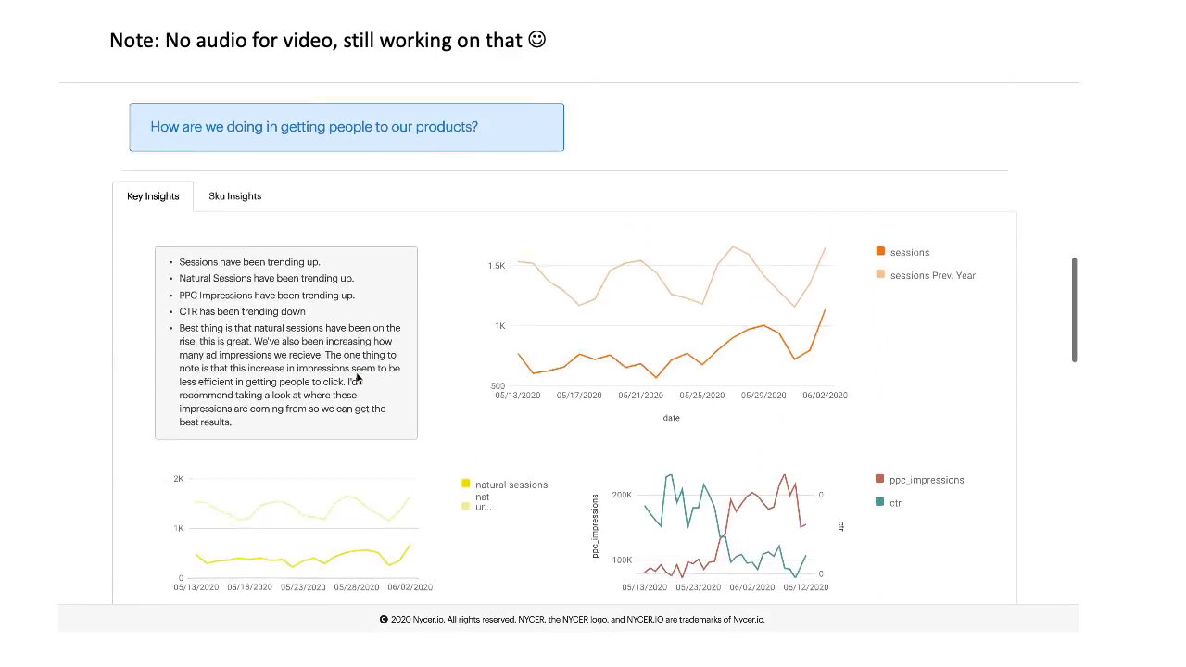
scroll(306, 306, "up", 1)
left_click(245, 237)
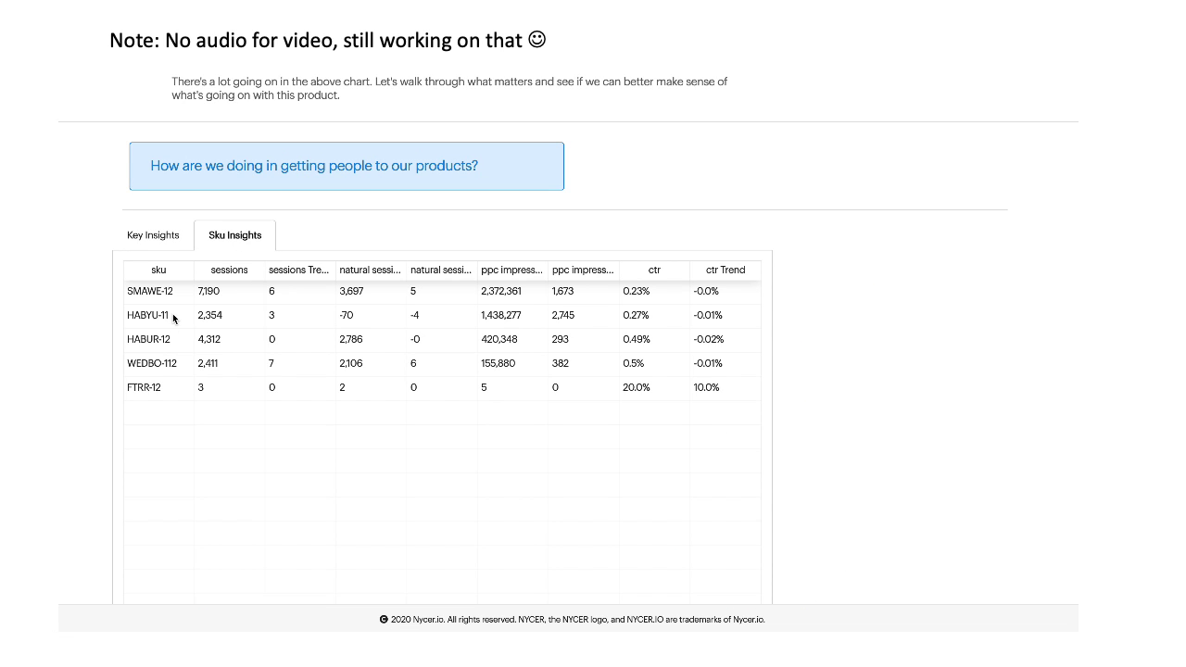
Copy the SKU HABYU-11 from the table, substitute it for "music equipment?" in the question, and run it
left_click_drag(171, 315, 127, 318)
key("ctrl+c")
scroll(480, 381, "up", 10)
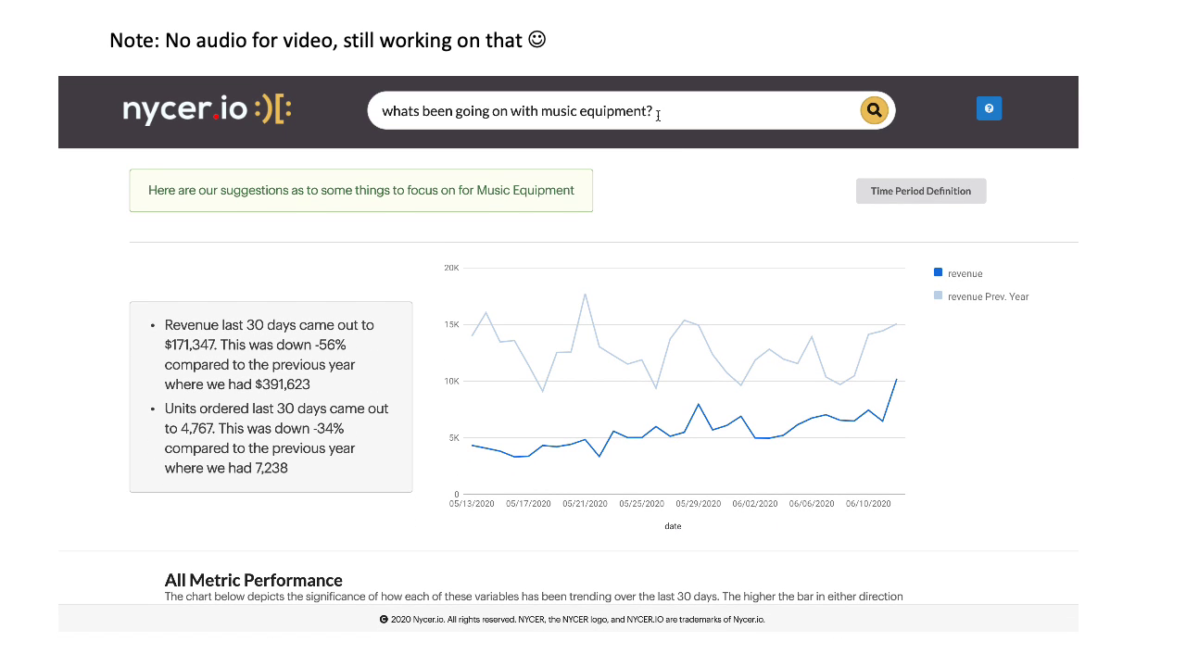
left_click_drag(658, 114, 542, 112)
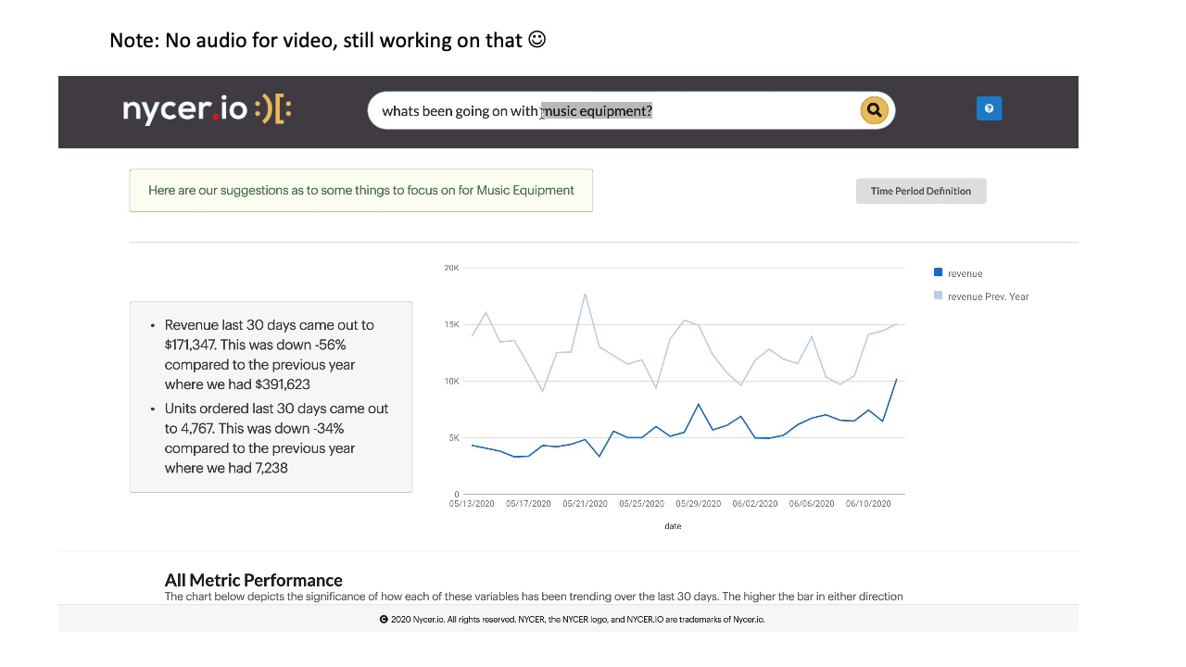
key("ctrl+v")
key("Return")
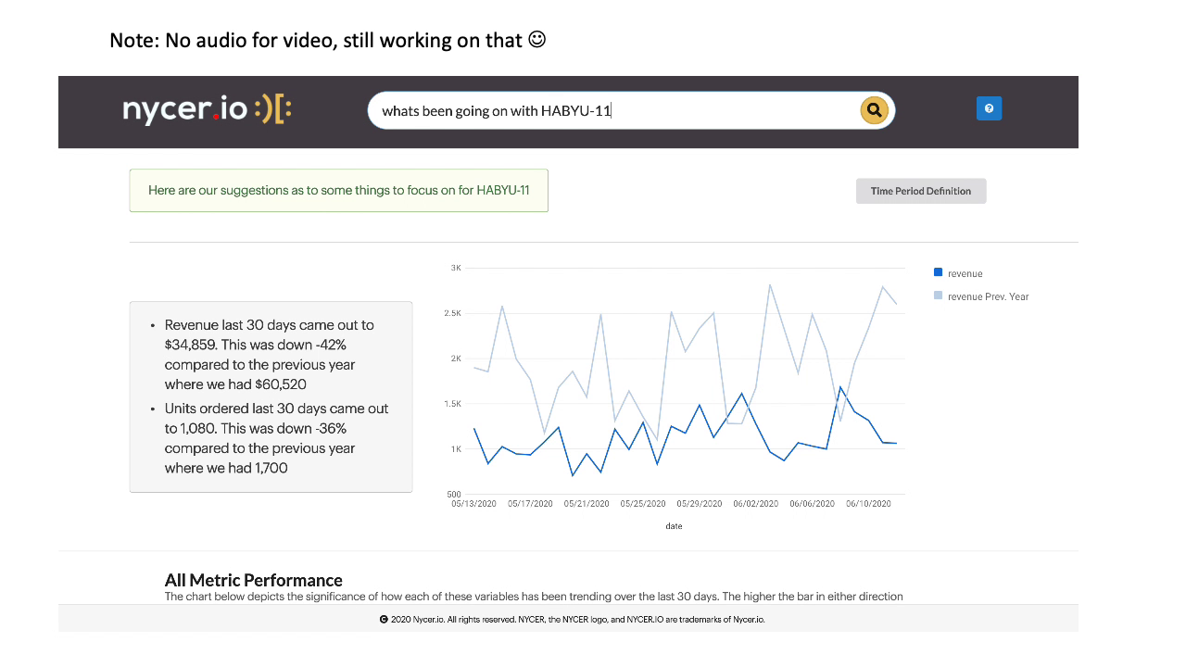
Add "last month" to the HABYU-11 question, run it, and check the Time Period Definition
type("last month")
key("Return")
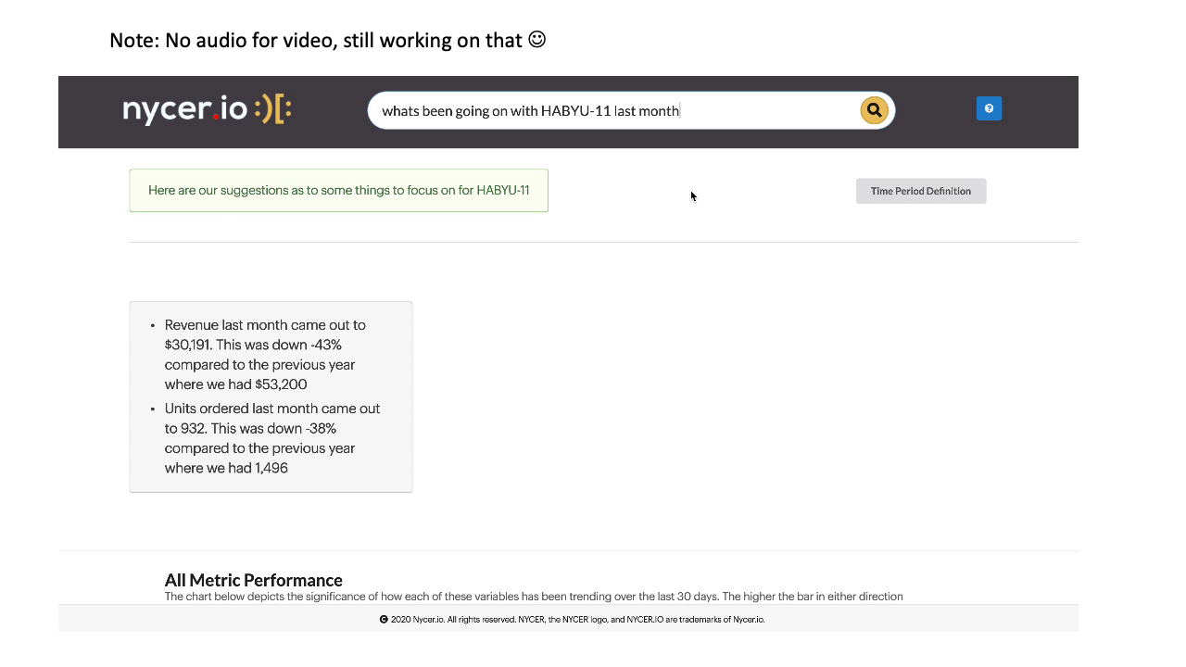
left_click(908, 192)
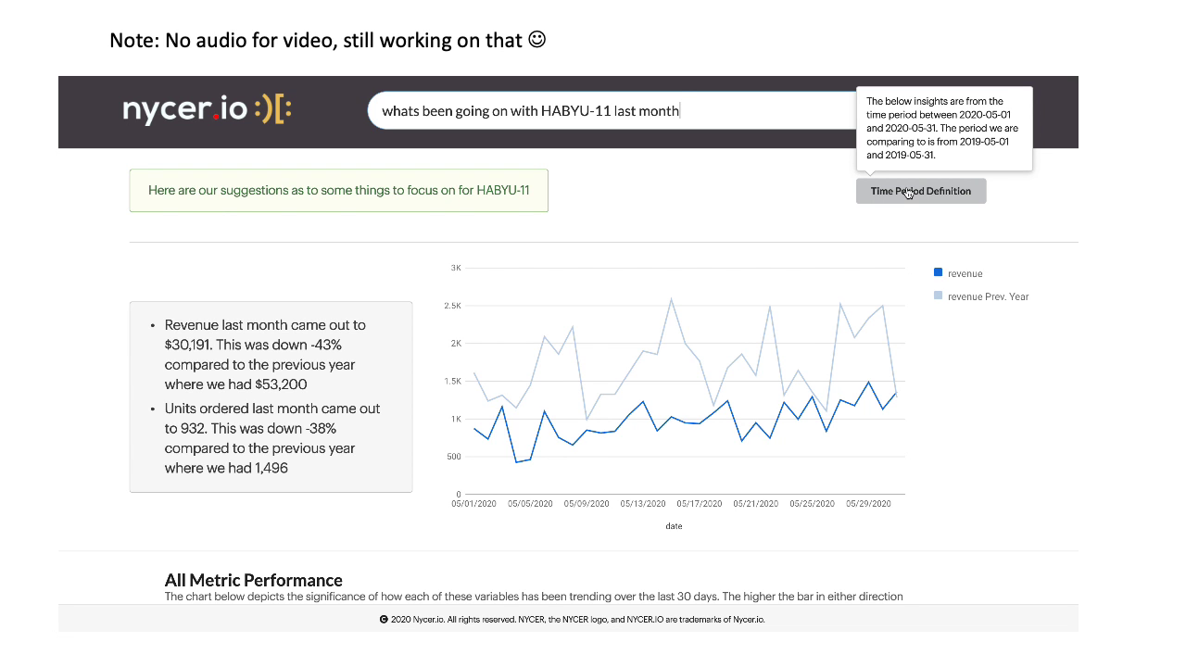
Examine the HABYU-11 All Metric Performance chart, especially natural sessions, and the insights on getting people to the products
scroll(903, 309, "down", 5)
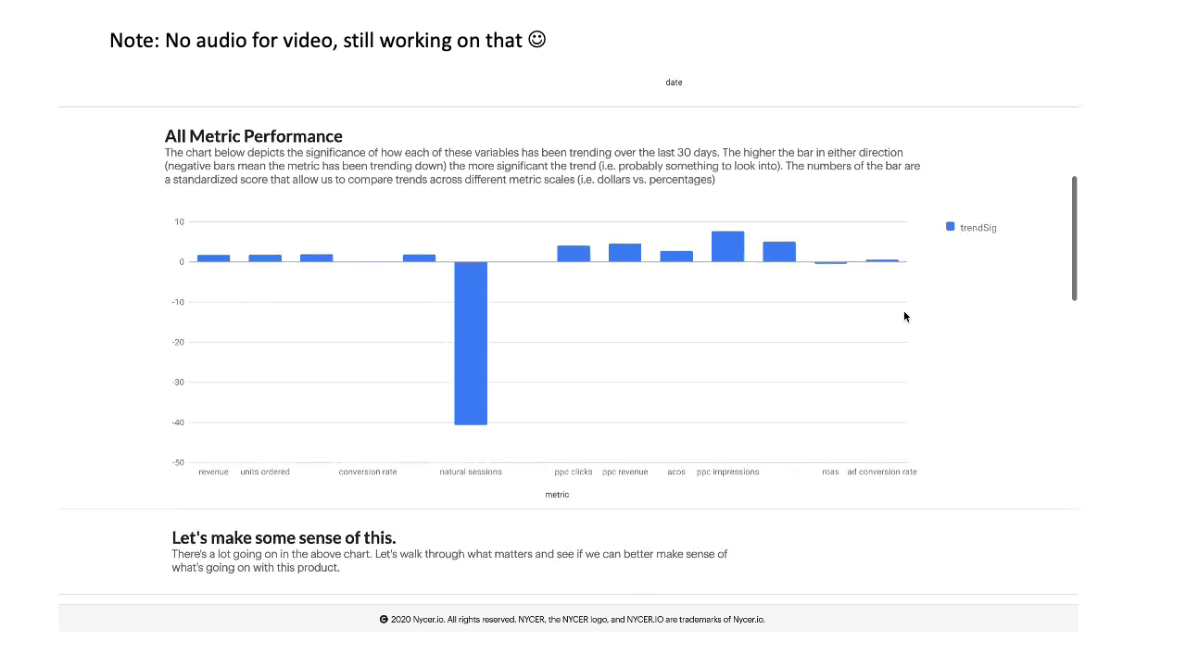
mouse_move(474, 305)
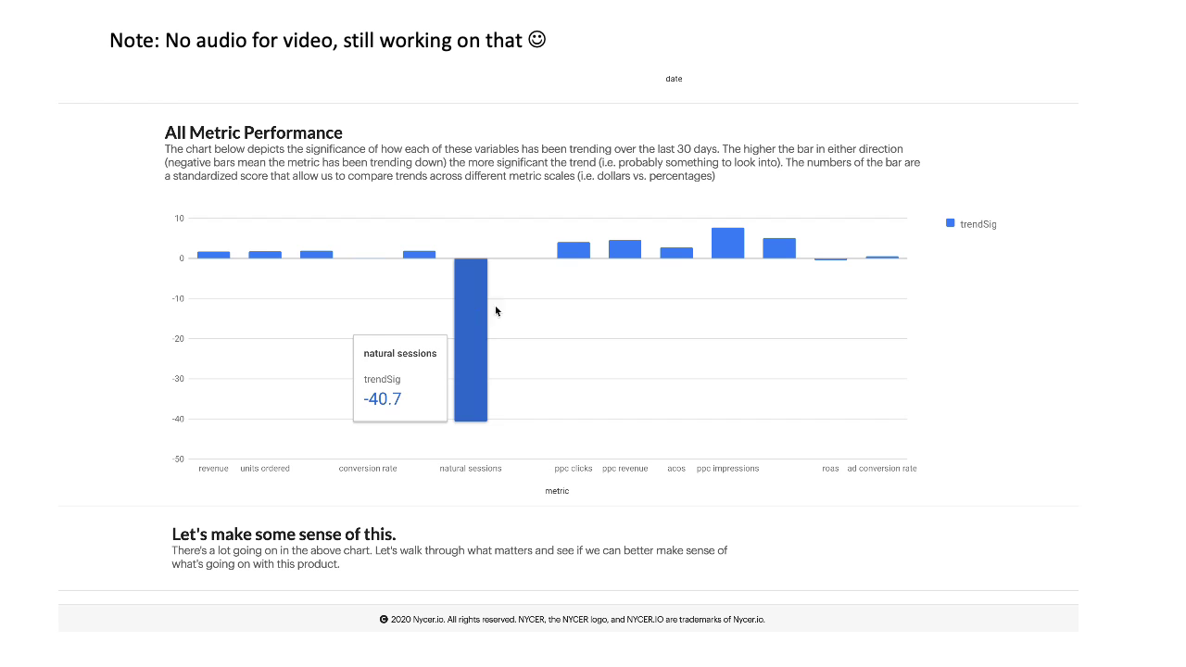
scroll(479, 319, "down", 3)
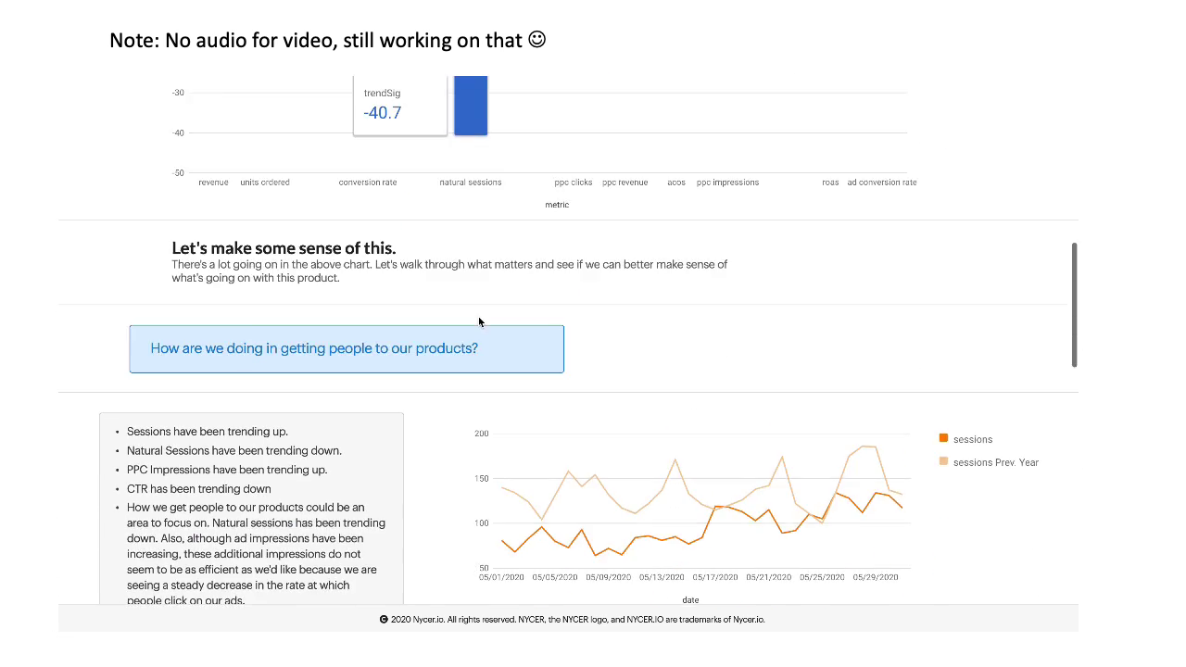
scroll(479, 321, "down", 3)
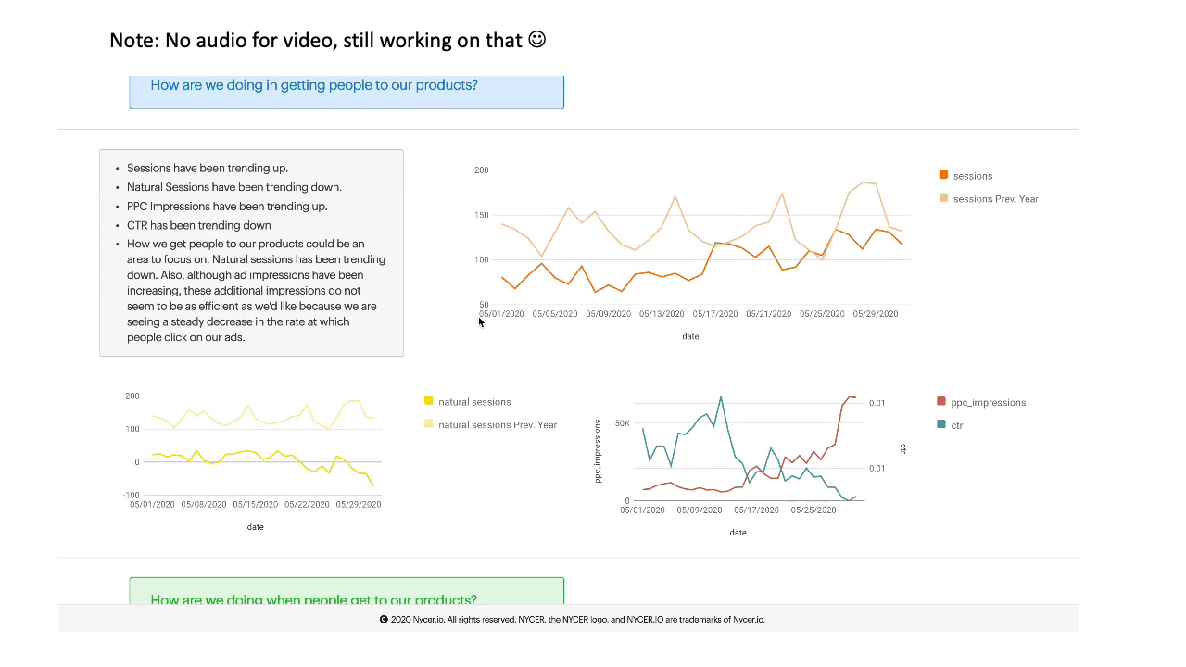
scroll(478, 296, "down", 2)
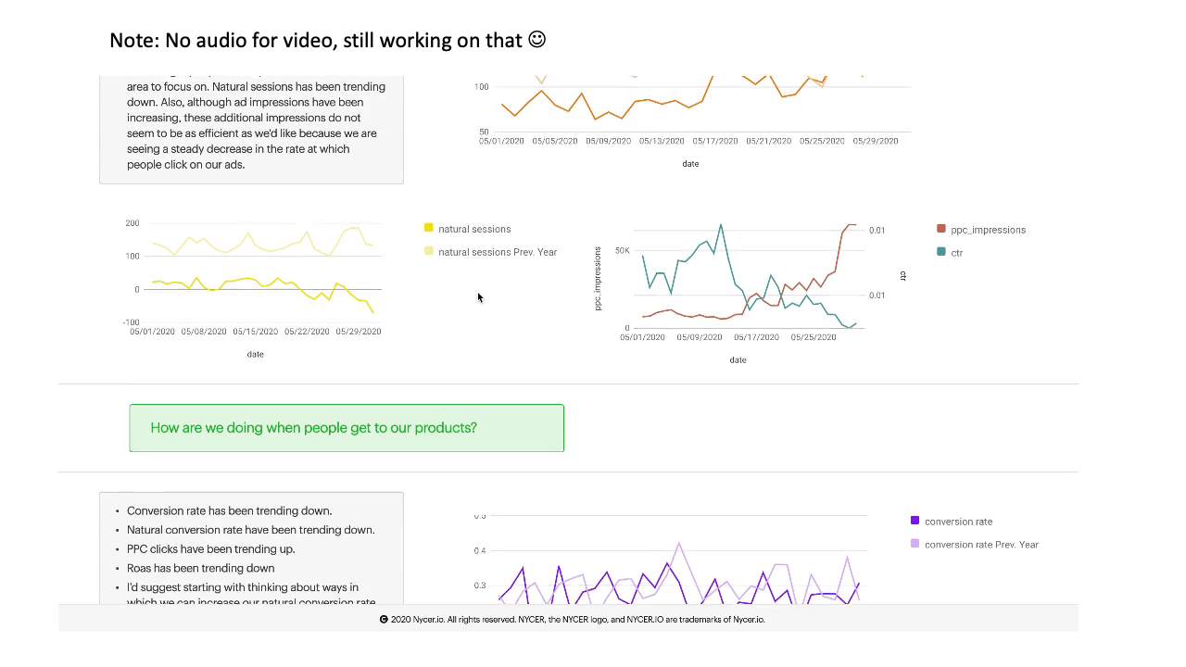
Examine the HABYU-11 conversion, PPC clicks and ROAS insights along with the ACOS chart on ad spend
scroll(478, 296, "down", 4)
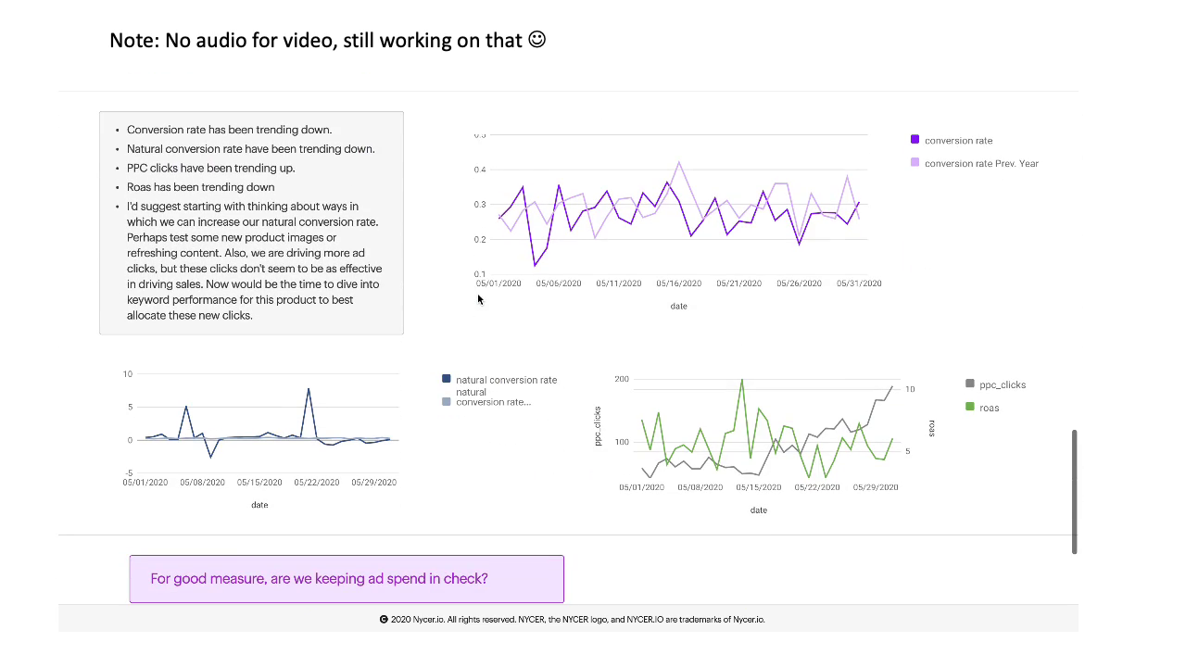
scroll(477, 294, "down", 1)
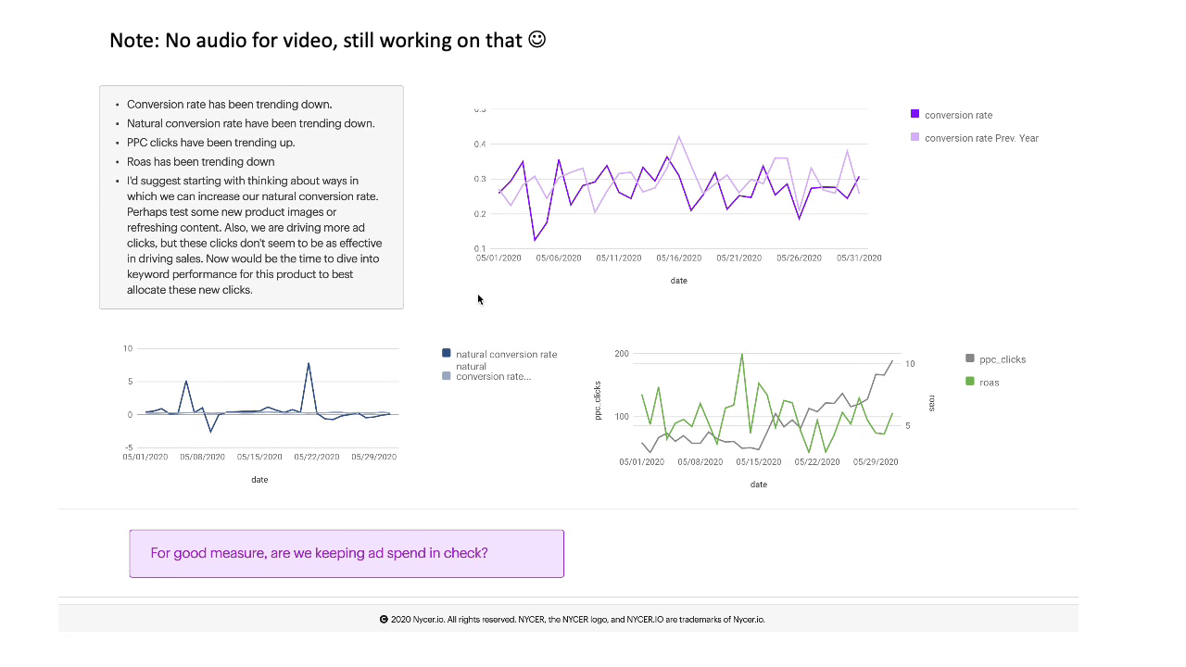
scroll(477, 295, "up", 1)
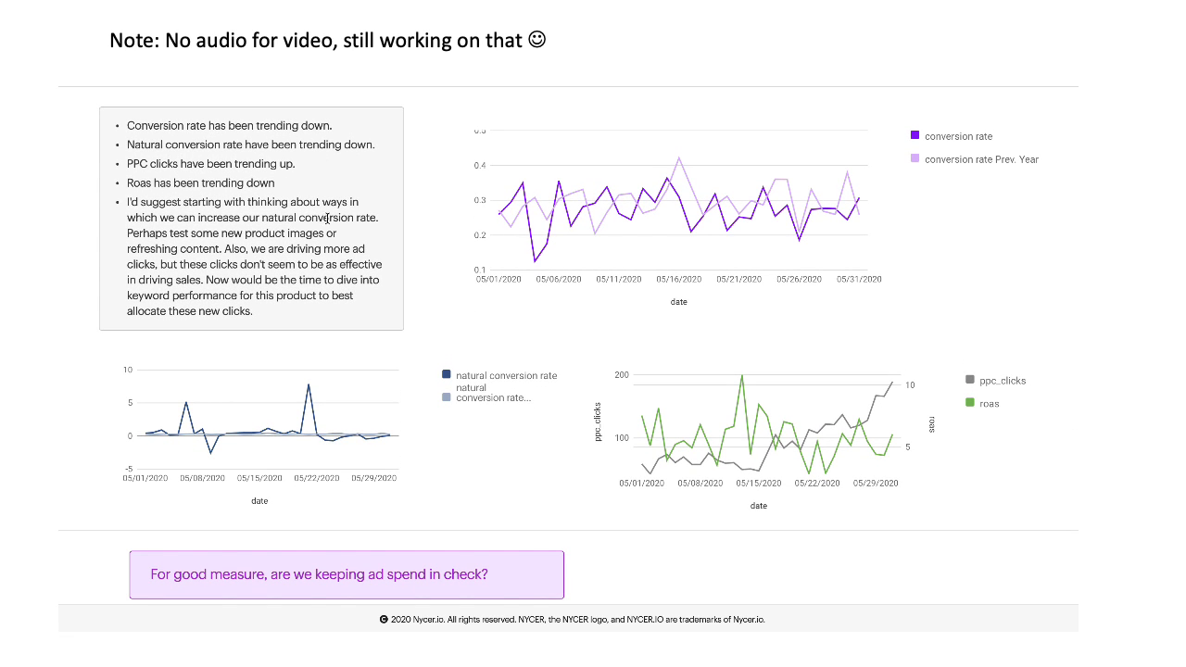
scroll(616, 437, "down", 4)
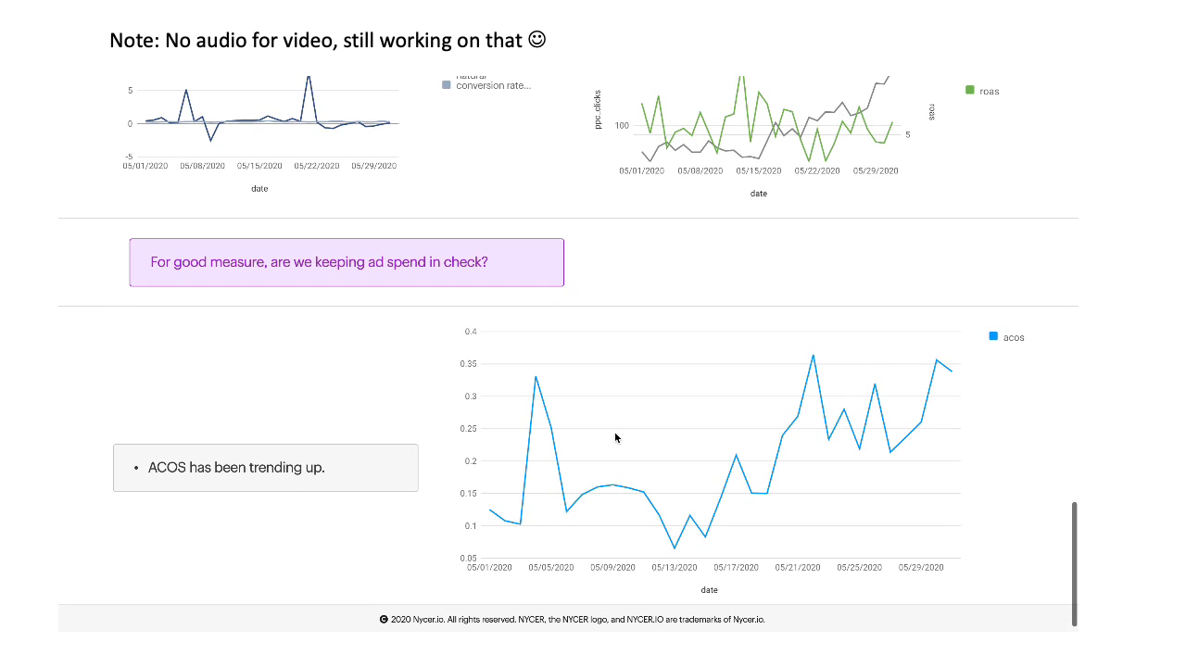
scroll(614, 432, "up", 4)
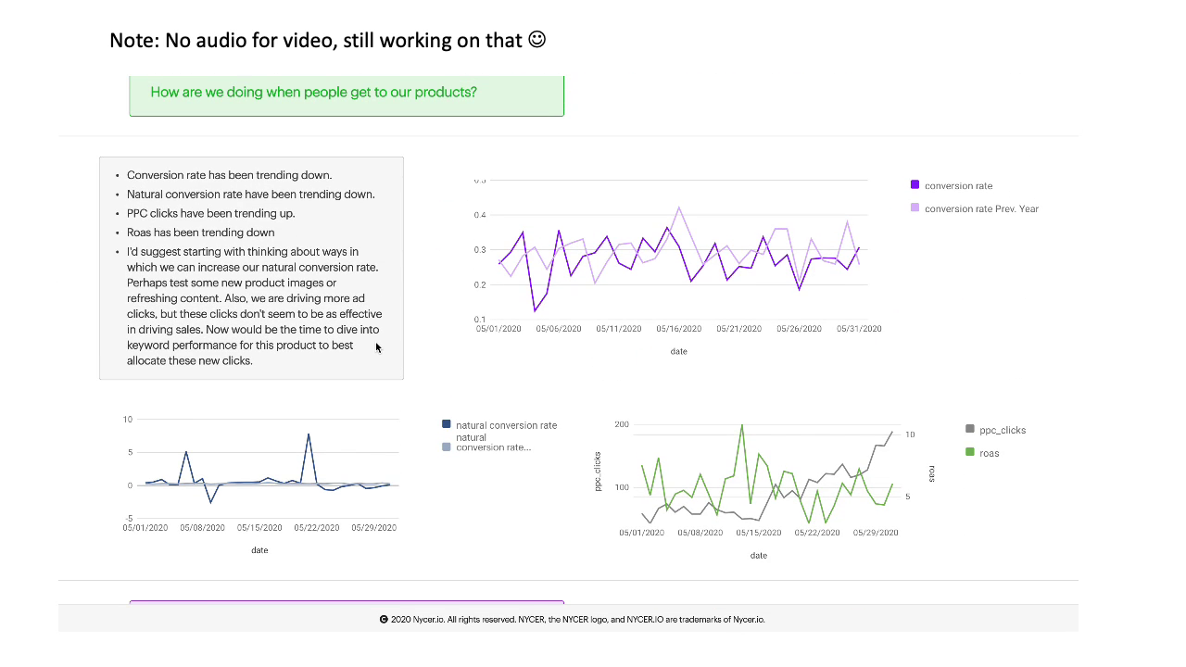
scroll(611, 538, "down", 2)
scroll(611, 538, "down", 2)
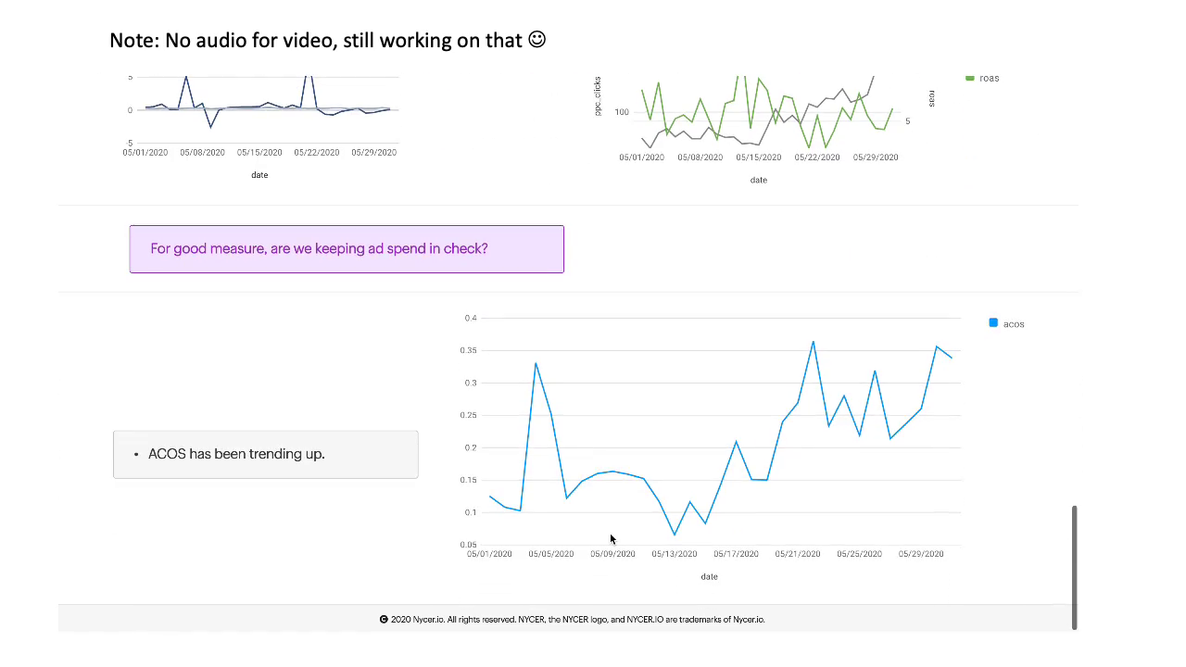
Replace the question with "show me performance by sku" and run it
scroll(610, 538, "up", 6)
scroll(609, 538, "up", 15)
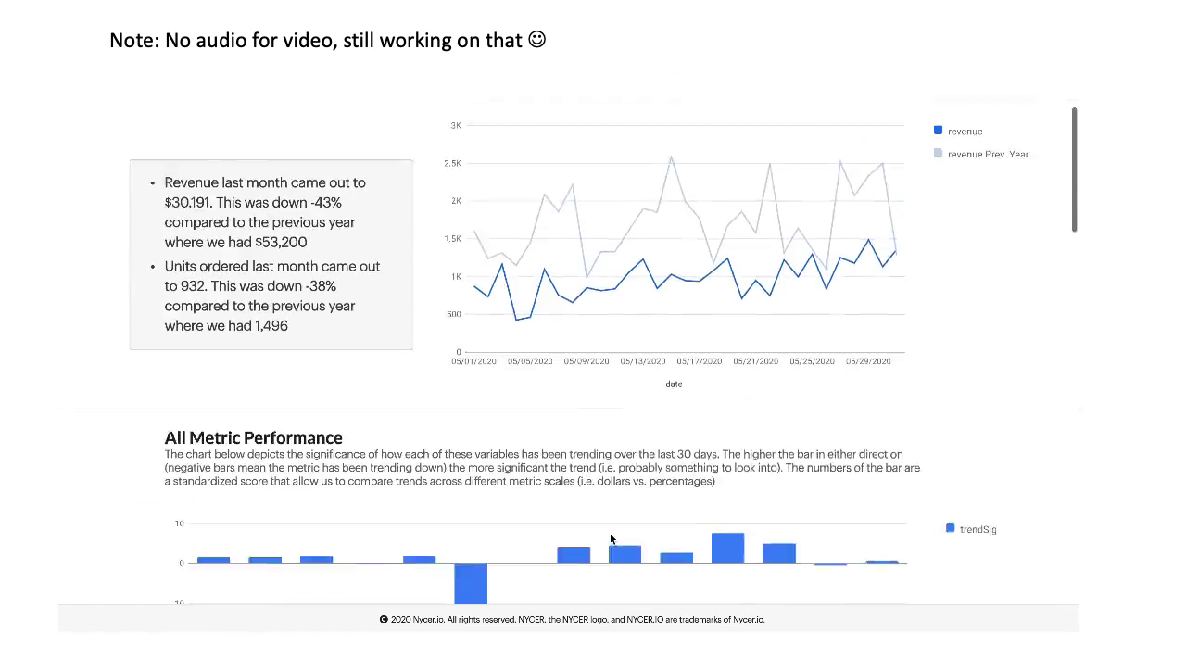
left_click_drag(699, 111, 338, 90)
key("BackSpace")
type("sh")
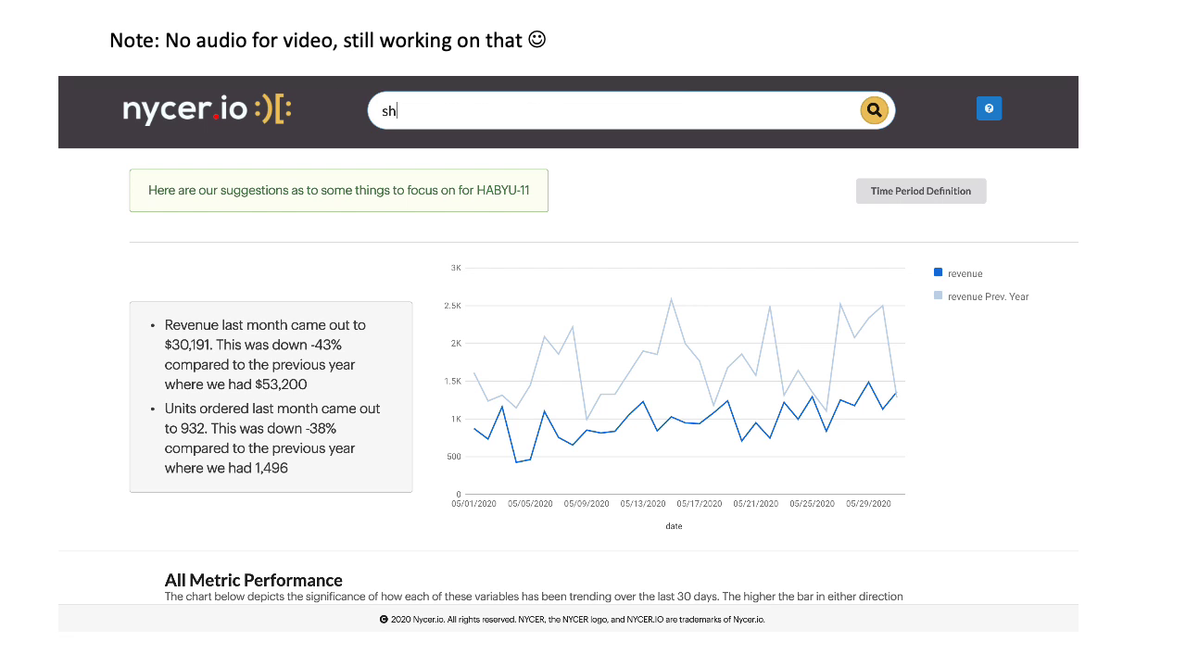
type("ow me performance by sku")
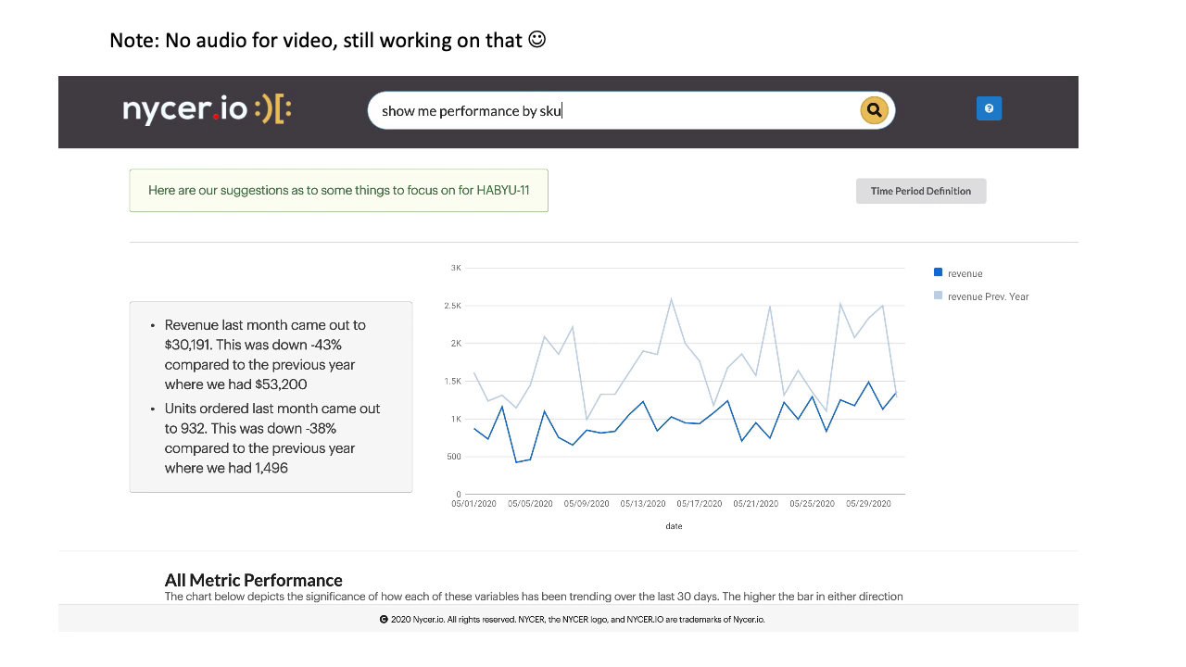
key("Return")
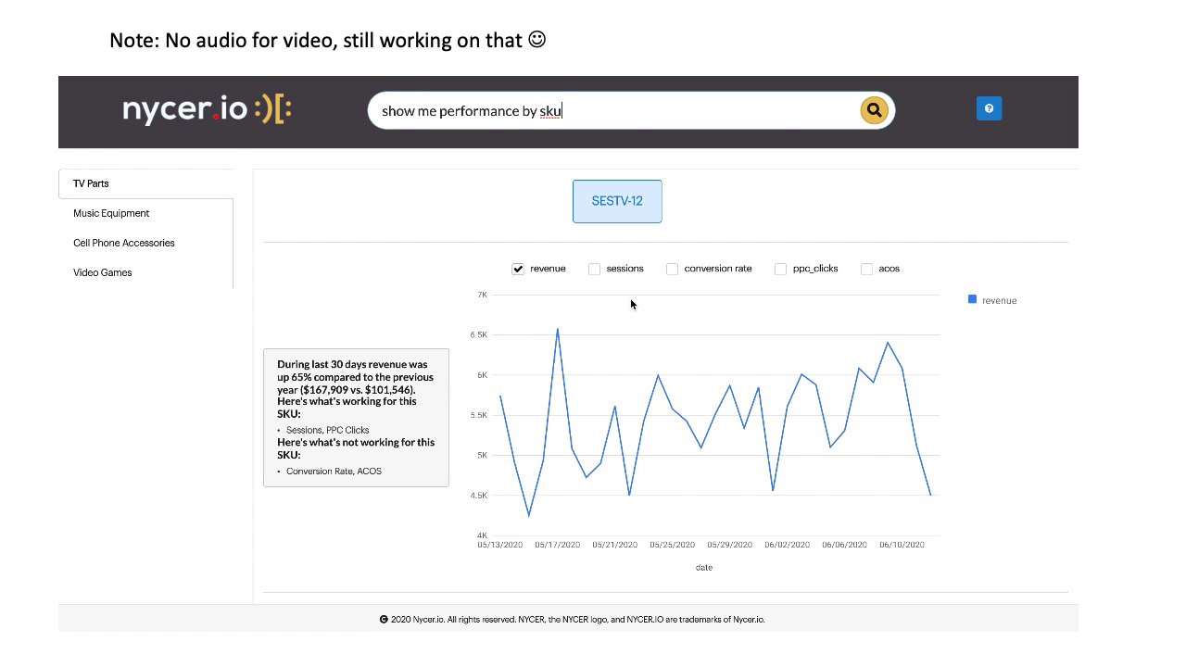
Replace revenue with sessions in the SESTV-12 chart, compare sessions with acos, and end with only ppc_clicks and acos plotted
left_click(624, 270)
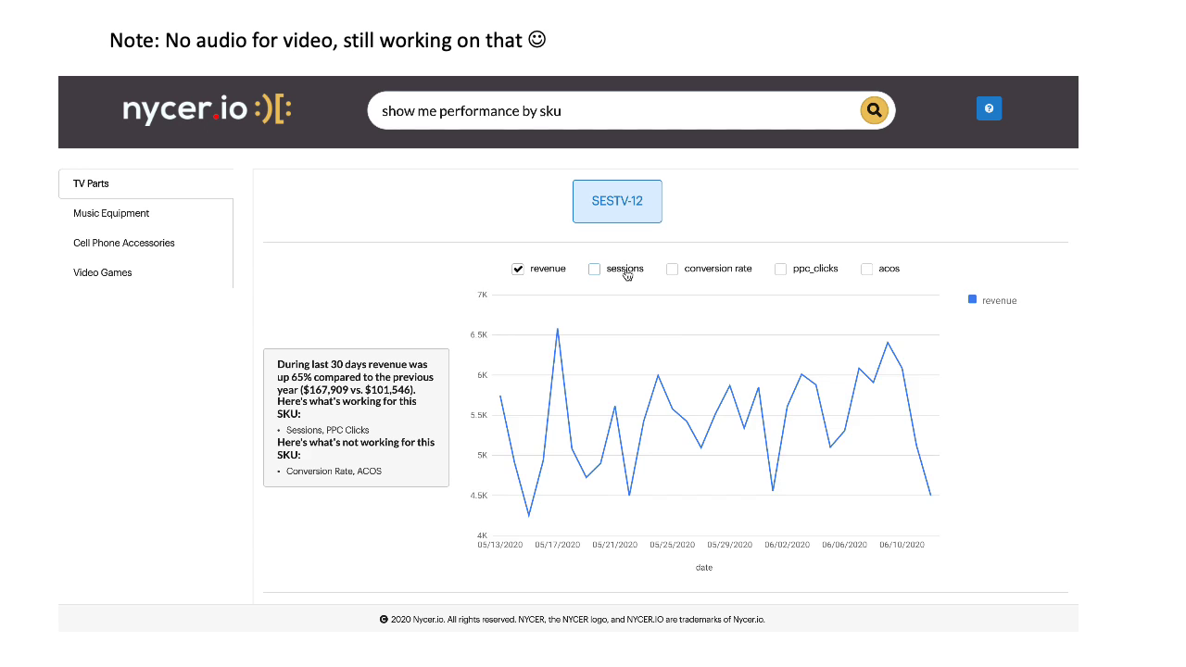
left_click(549, 270)
left_click(727, 271)
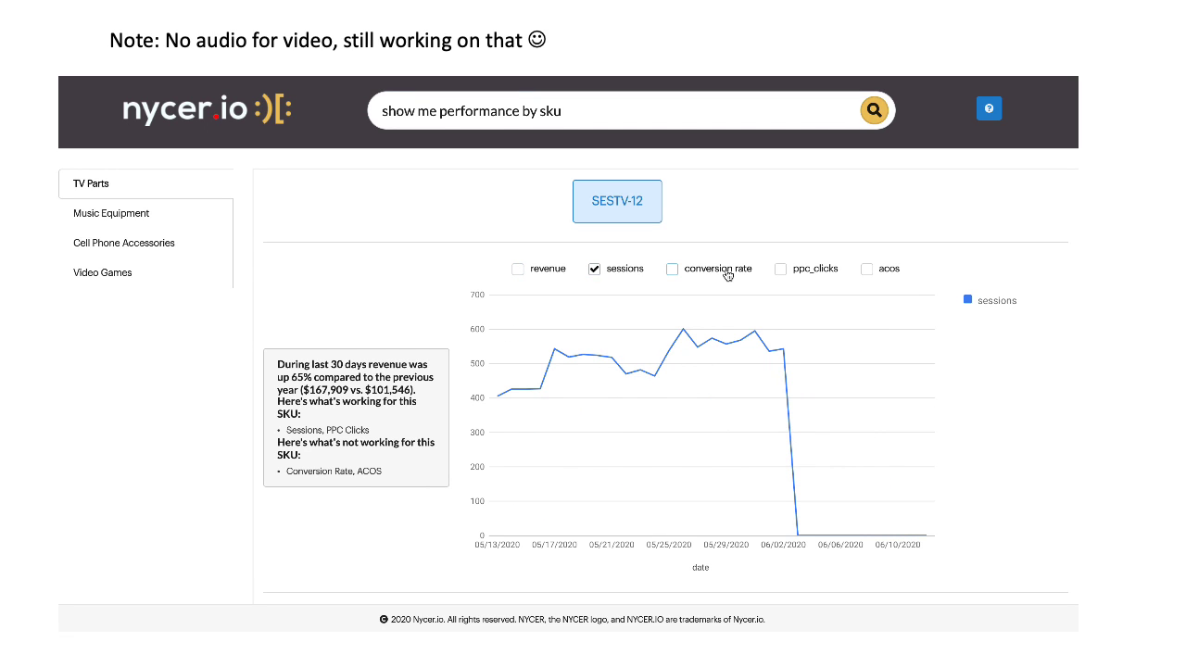
left_click(743, 276)
left_click(882, 278)
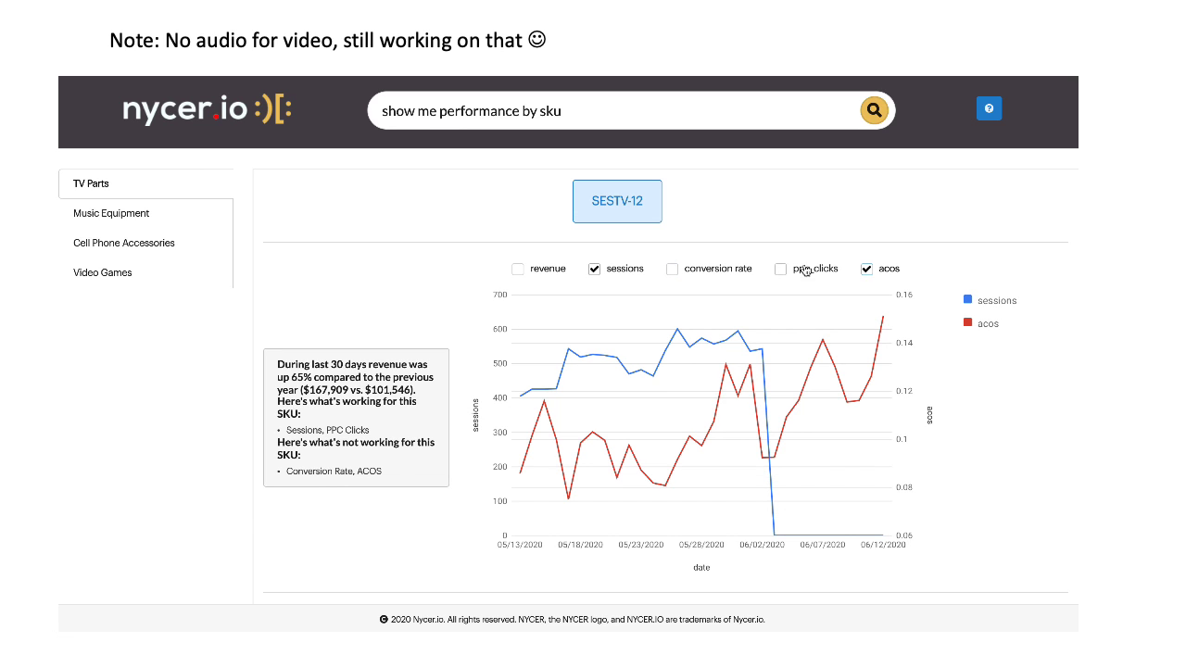
left_click(635, 272)
left_click(823, 279)
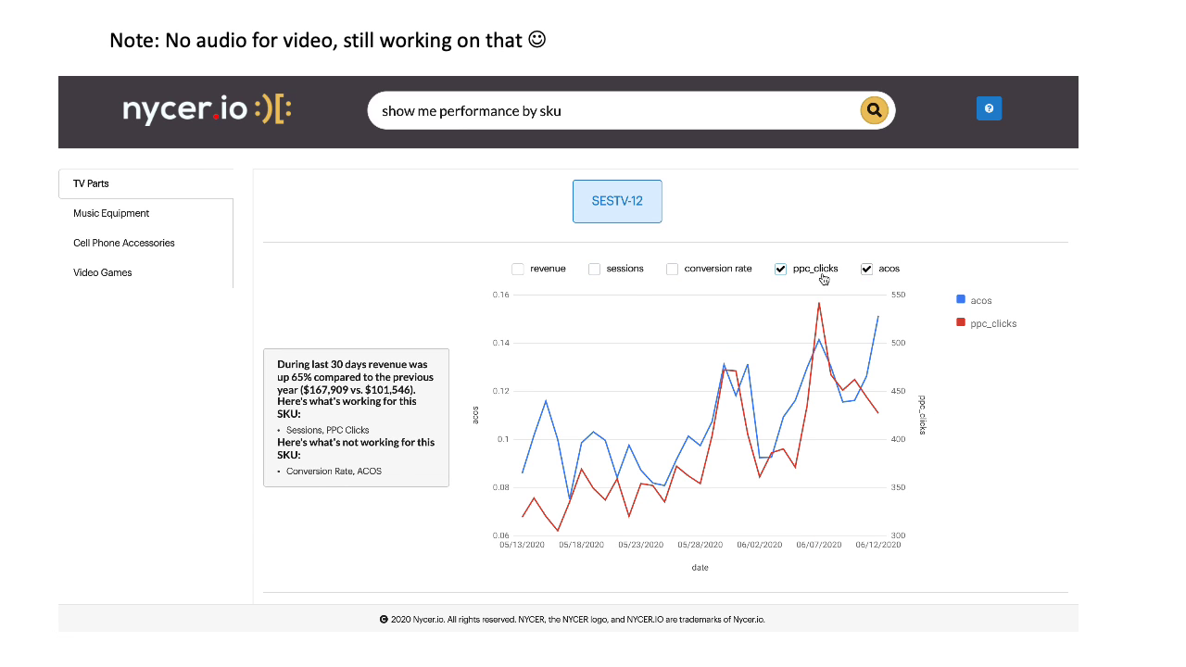
Review the performance summaries and charts for the TV Parts SKUs SESTV-12 and WESTV-12
scroll(778, 435, "down", 3)
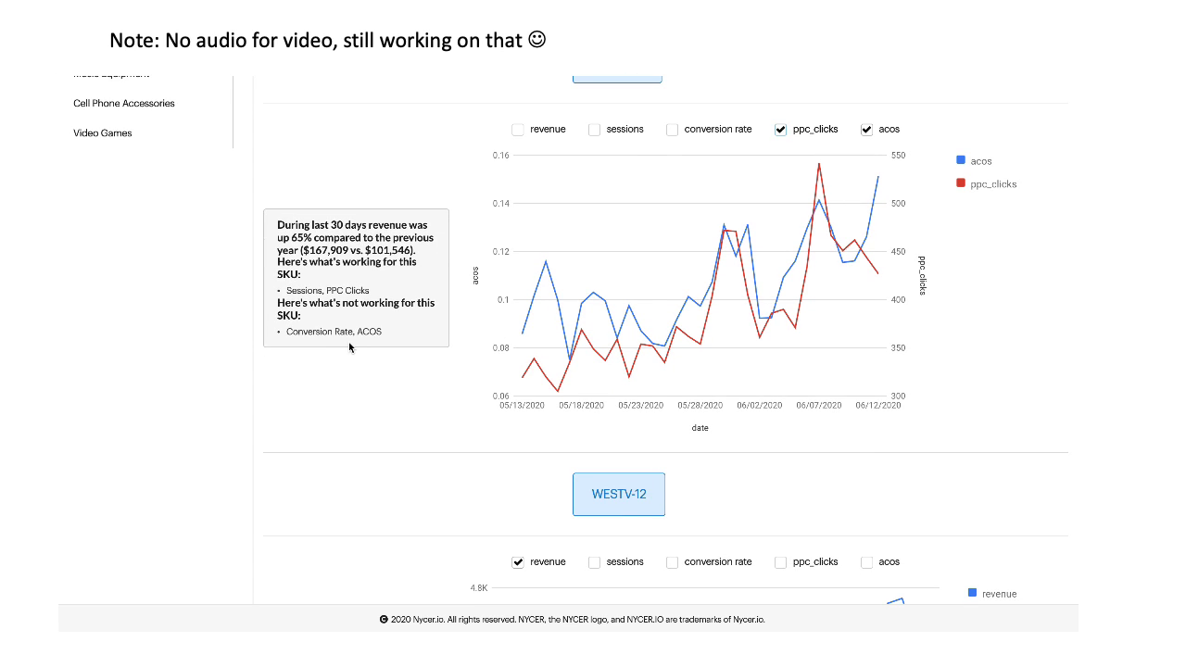
scroll(695, 435, "down", 4)
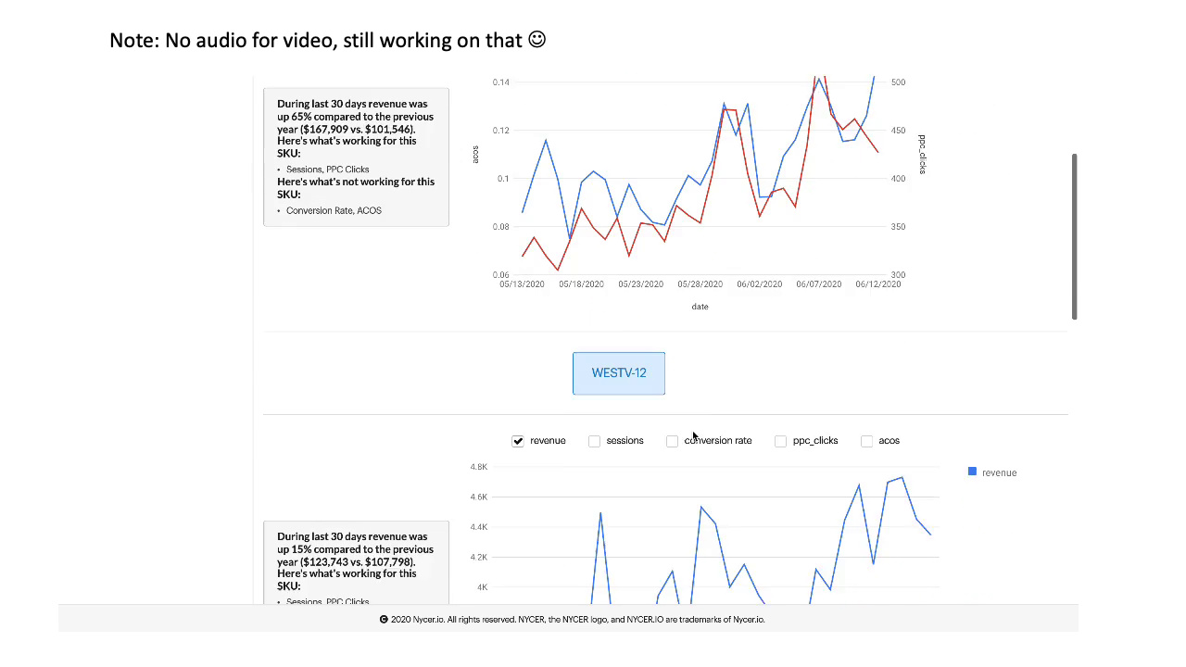
scroll(693, 435, "down", 3)
scroll(176, 278, "down", 1)
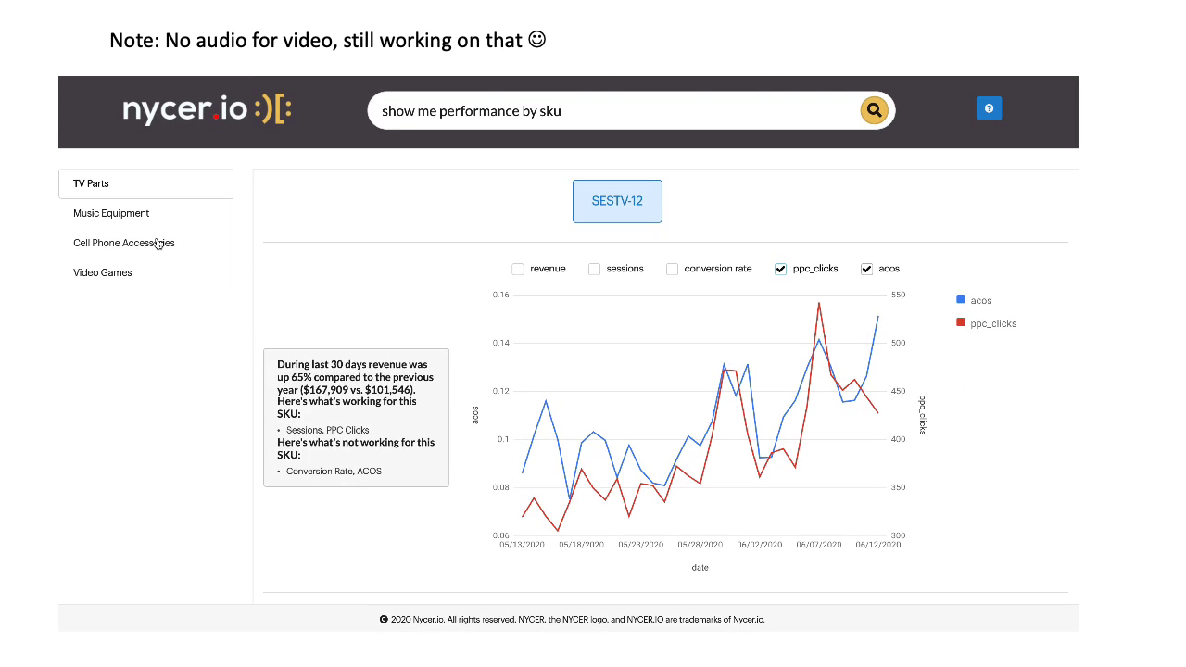
Show the Cell Phone Accessories SKUs and compare revenue with sessions in the WSTAND-12 chart, ending with sessions unplotted
left_click(156, 241)
scroll(778, 404, "down", 3)
scroll(778, 404, "down", 4)
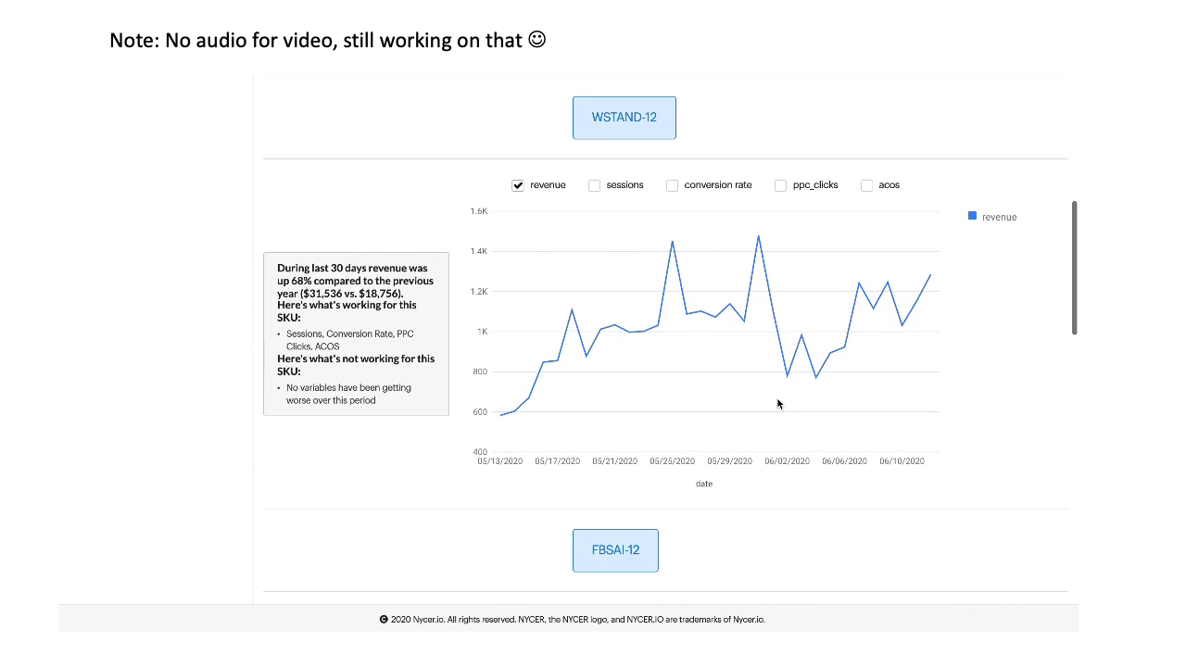
left_click(611, 189)
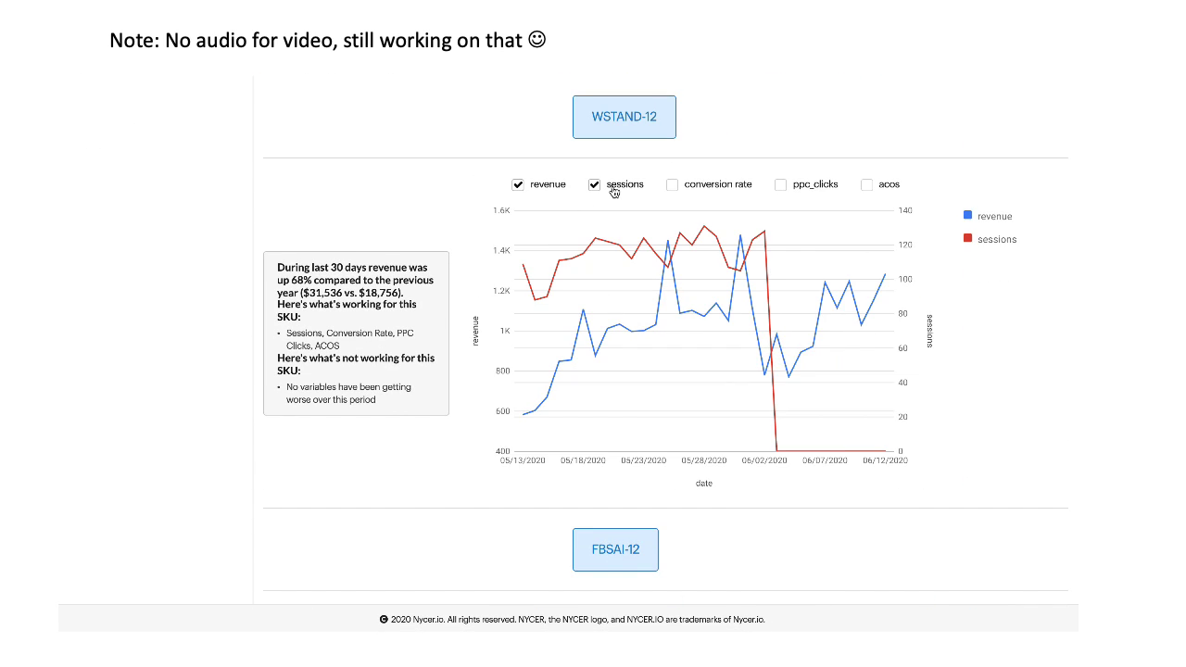
left_click(612, 189)
left_click(541, 189)
scroll(593, 259, "up", 2)
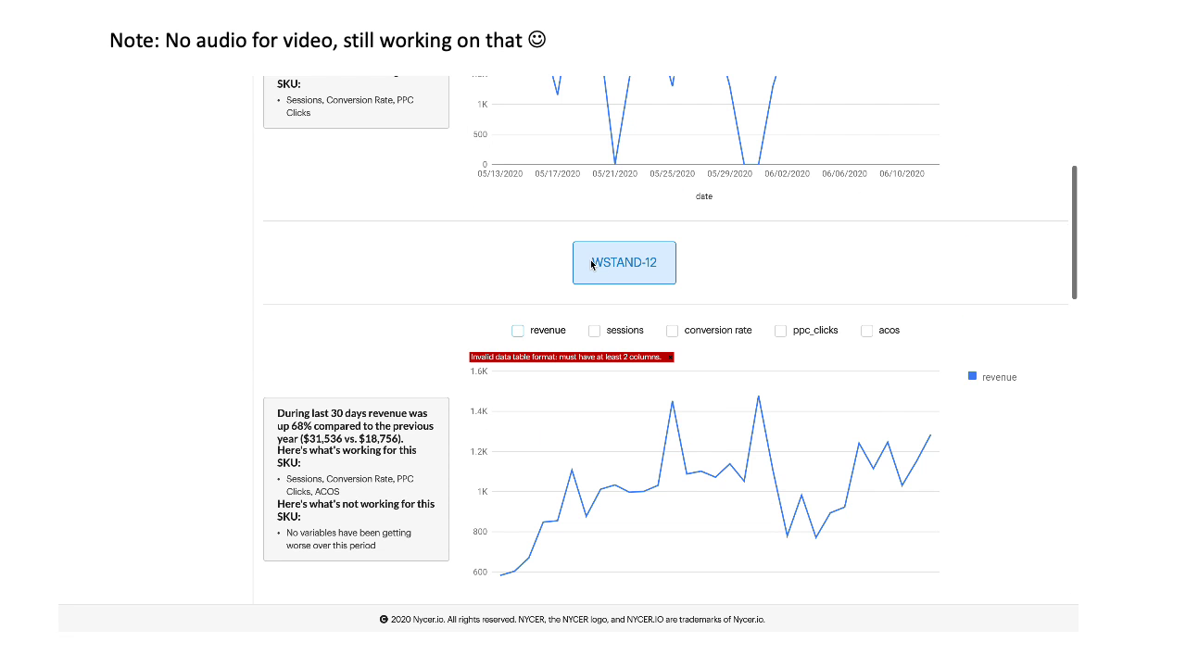
left_click(556, 339)
scroll(556, 338, "up", 5)
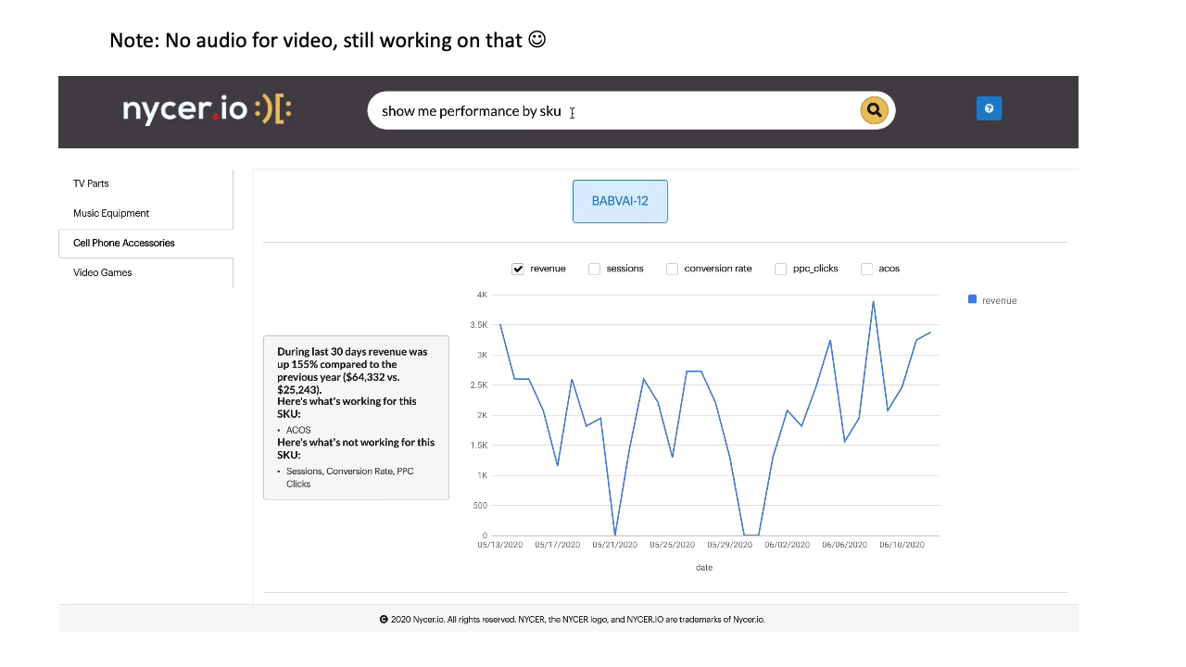
Replace the question with "show me conversion rate for each brand" and run it
left_click_drag(572, 112, 365, 104)
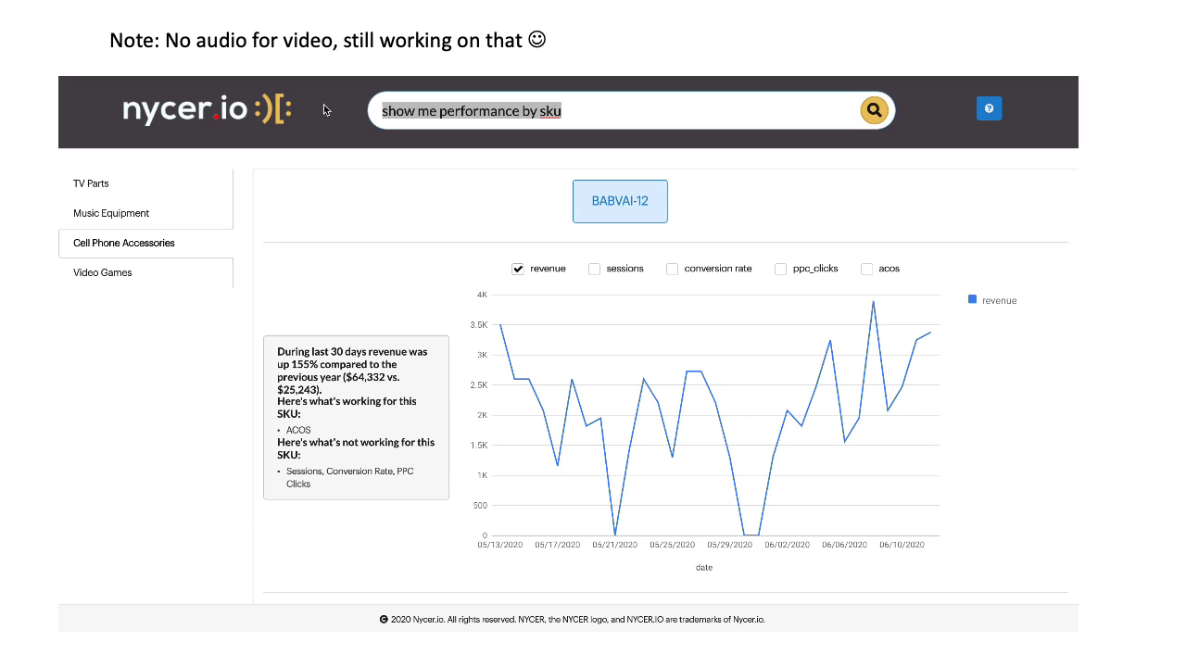
key("BackSpace")
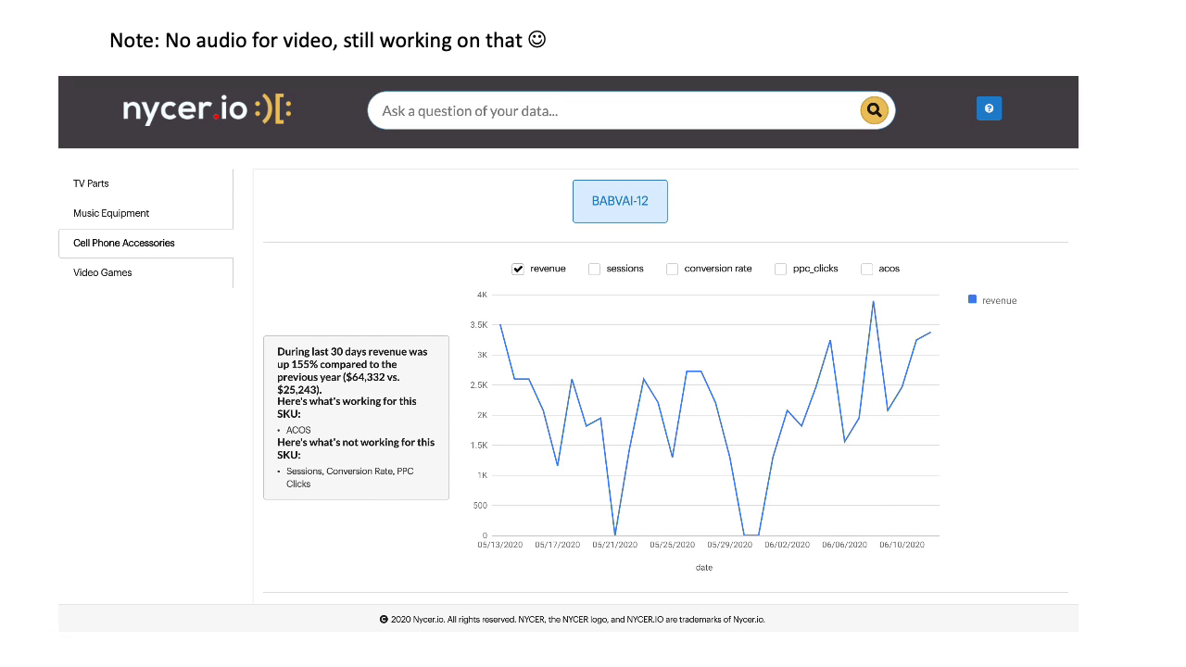
type("show m")
type("e soncers")
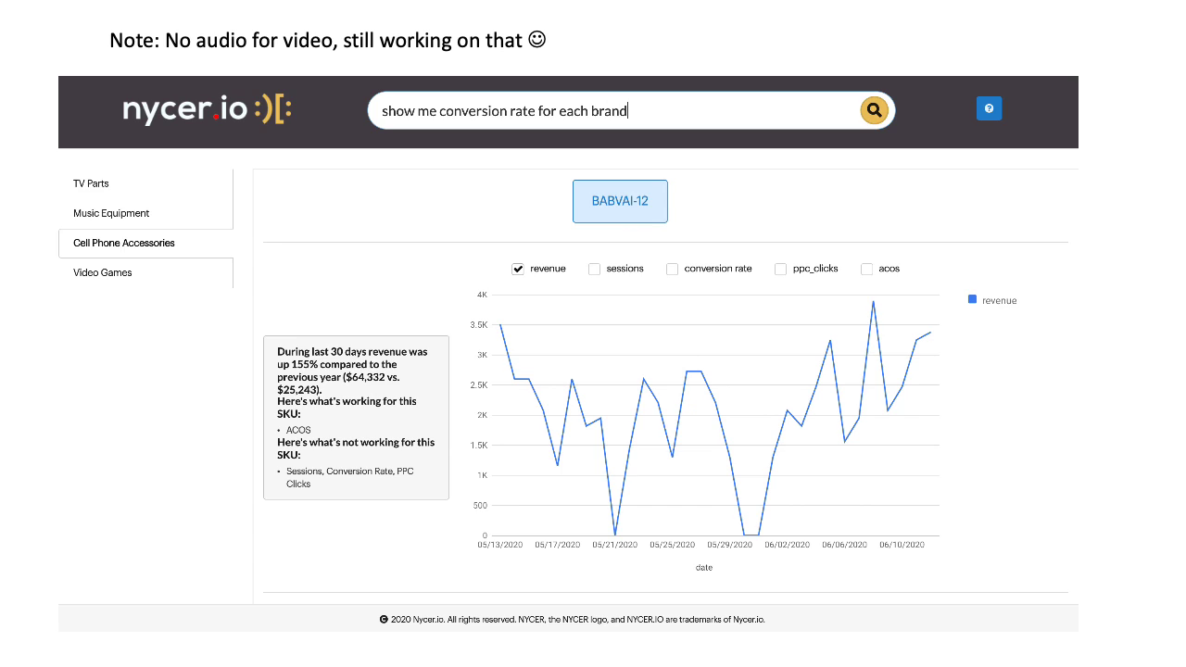
key("Return")
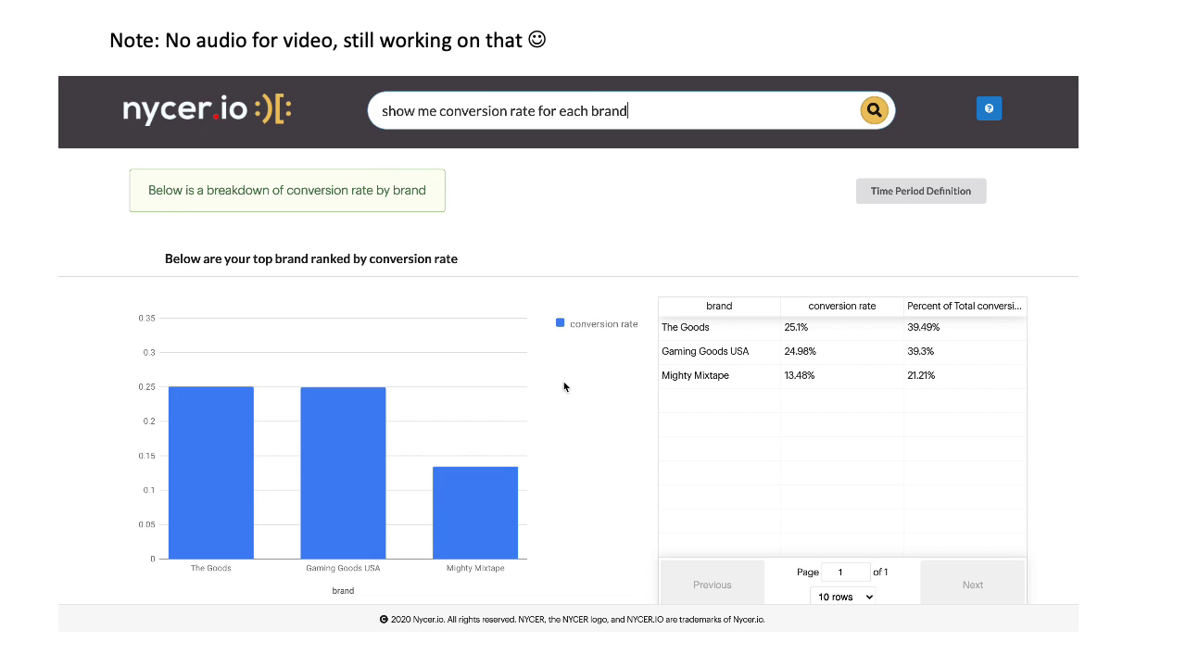
Review the brand ranking by conversion rate, the brand breakdown trend chart and the year-over-year table
scroll(564, 386, "down", 1)
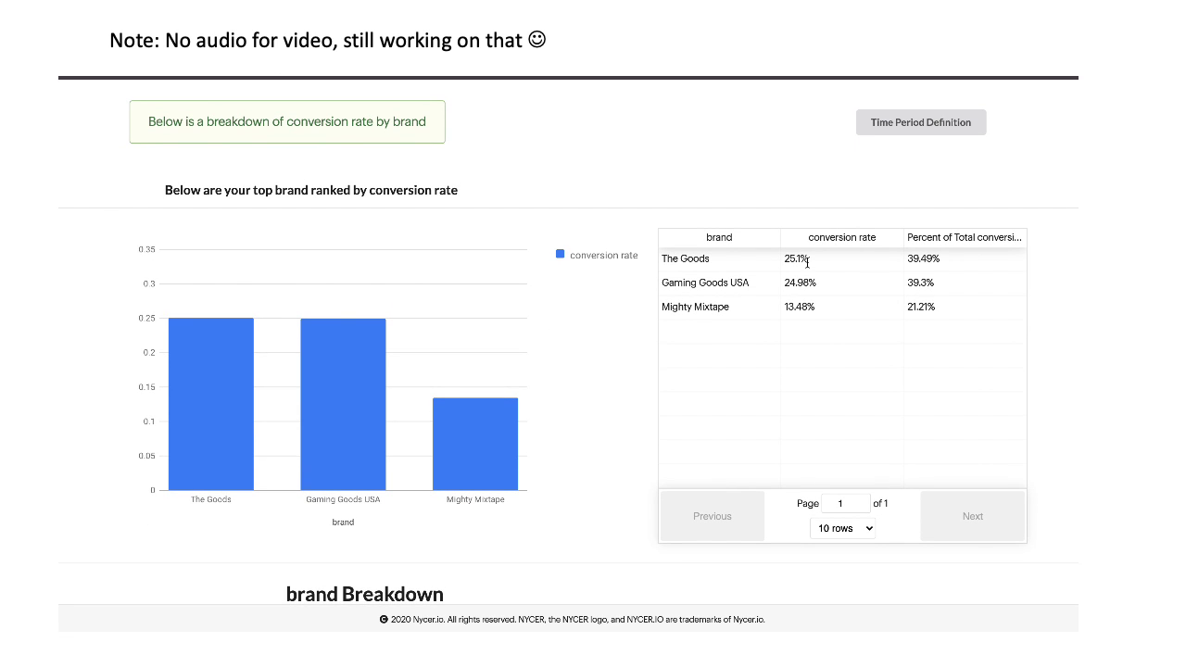
scroll(553, 411, "down", 8)
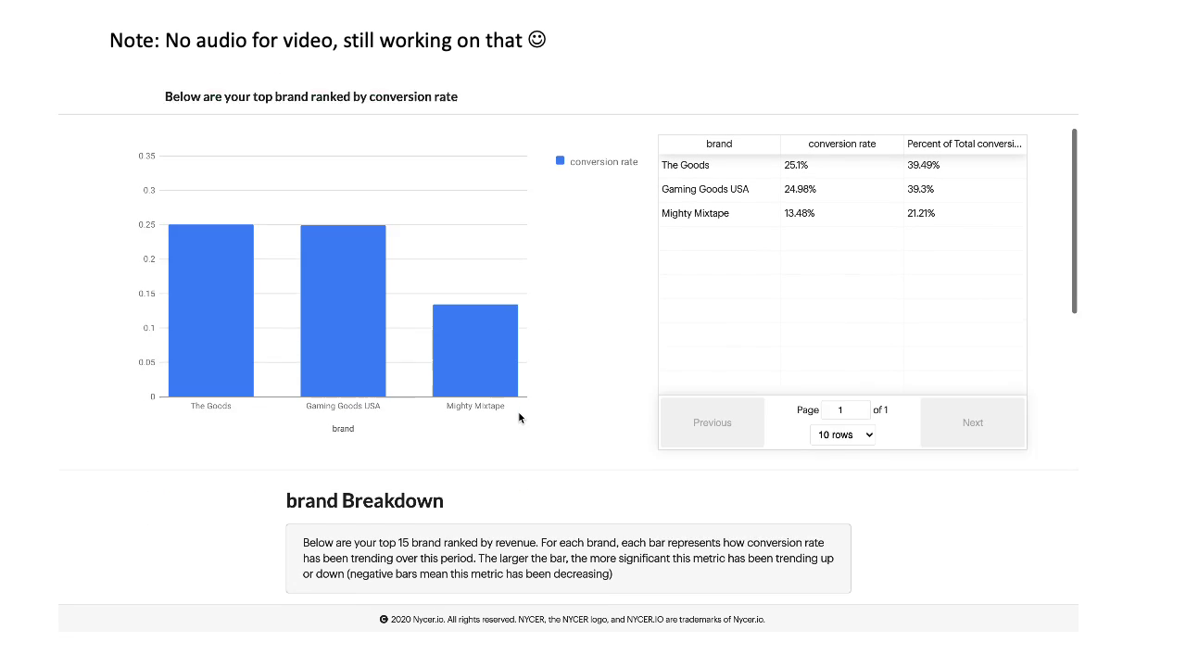
scroll(518, 413, "up", 3)
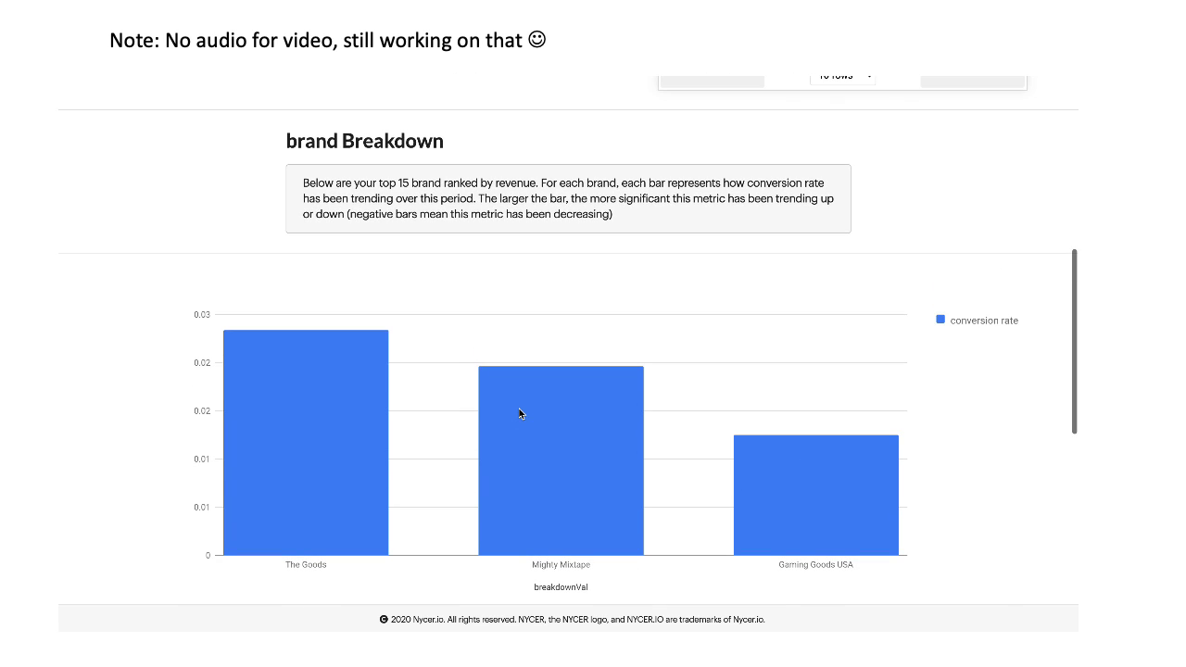
scroll(518, 414, "down", 5)
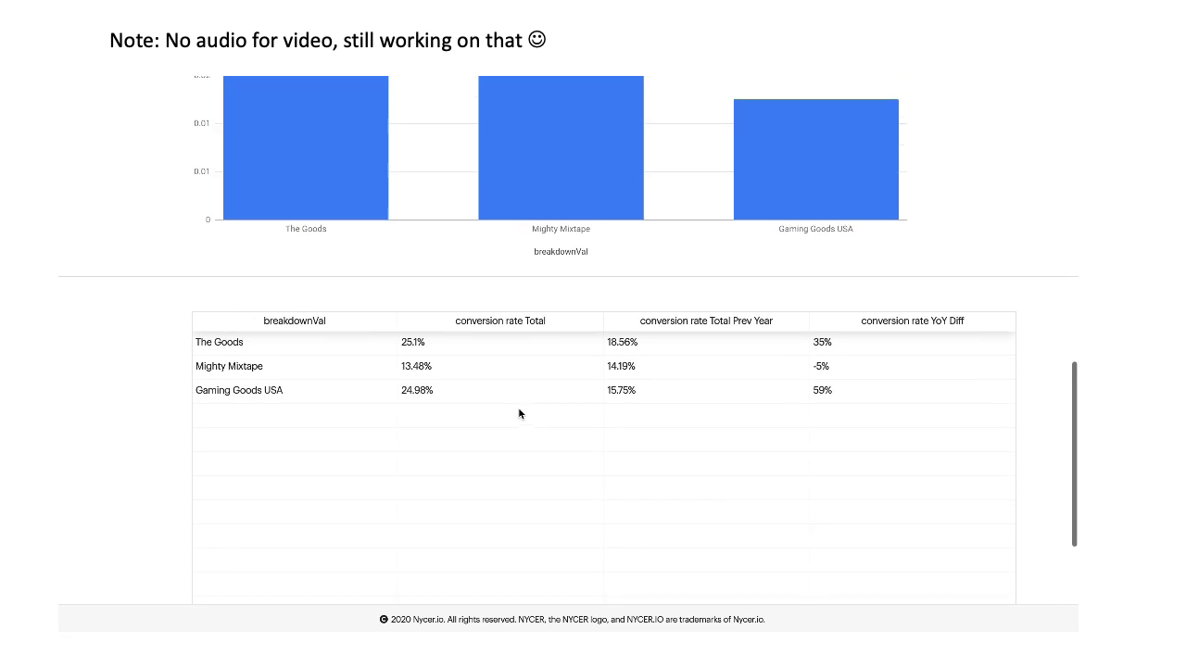
scroll(518, 413, "up", 15)
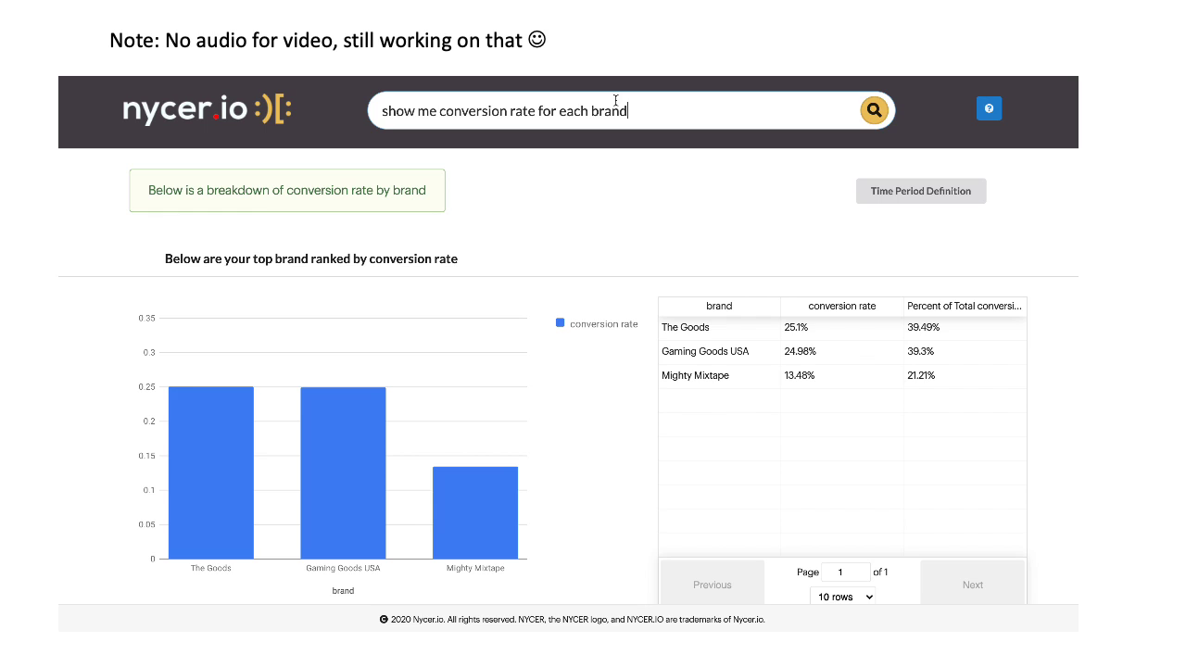
Replace the question with "whats been going on with our stock" and run it
left_click_drag(652, 112, 372, 110)
key("BackSpace")
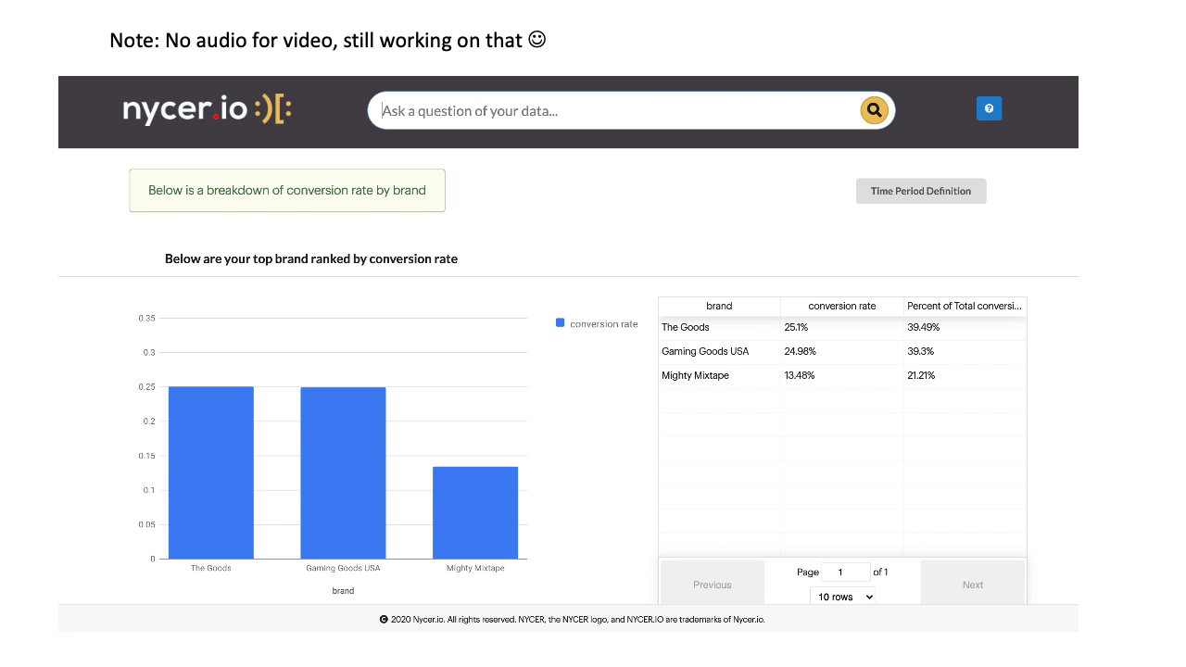
type("whats been going on with our s")
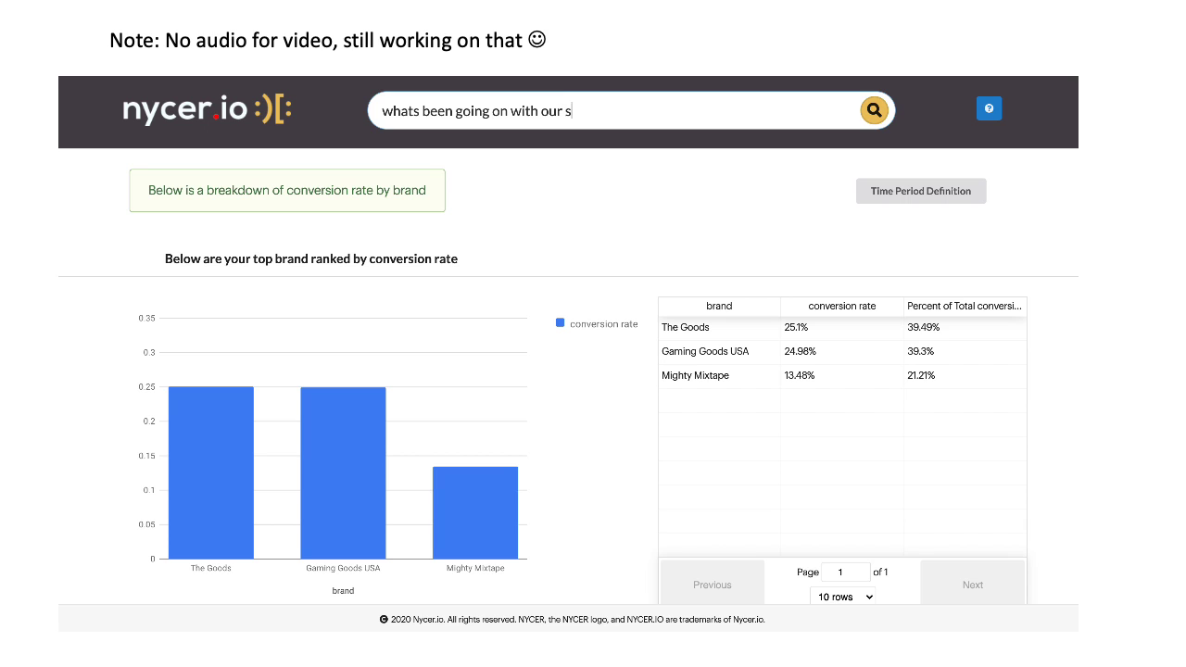
type("tock")
key("Return")
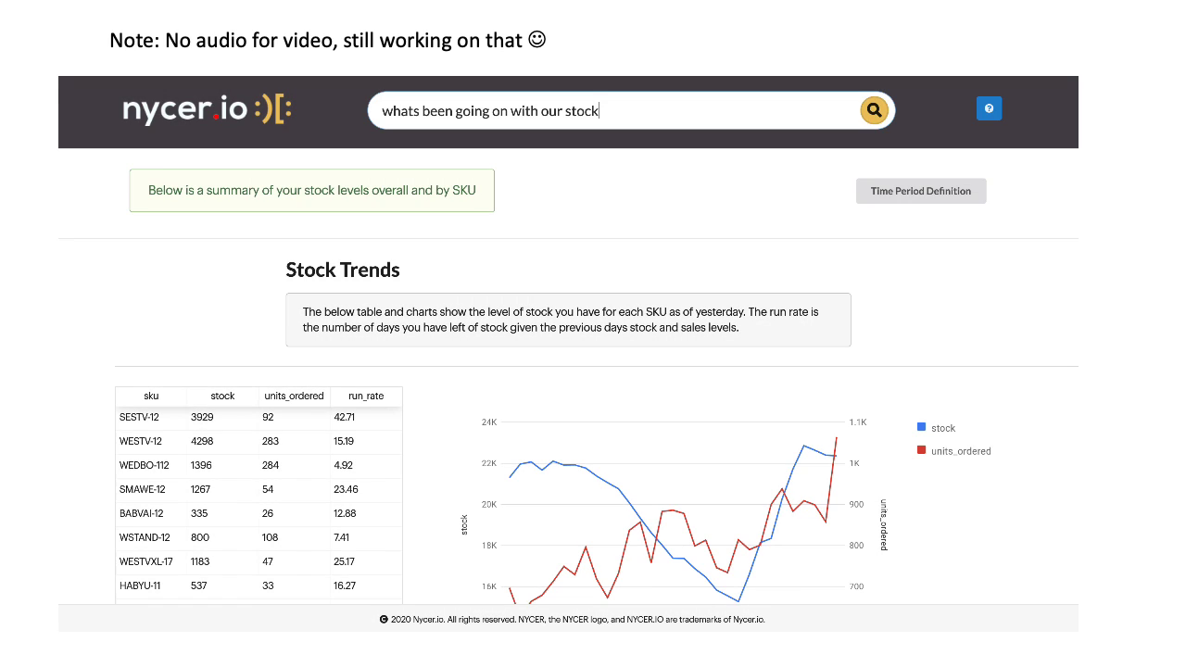
Examine the stock, units ordered and run rate for each SKU along with the stock trend charts
scroll(577, 306, "down", 5)
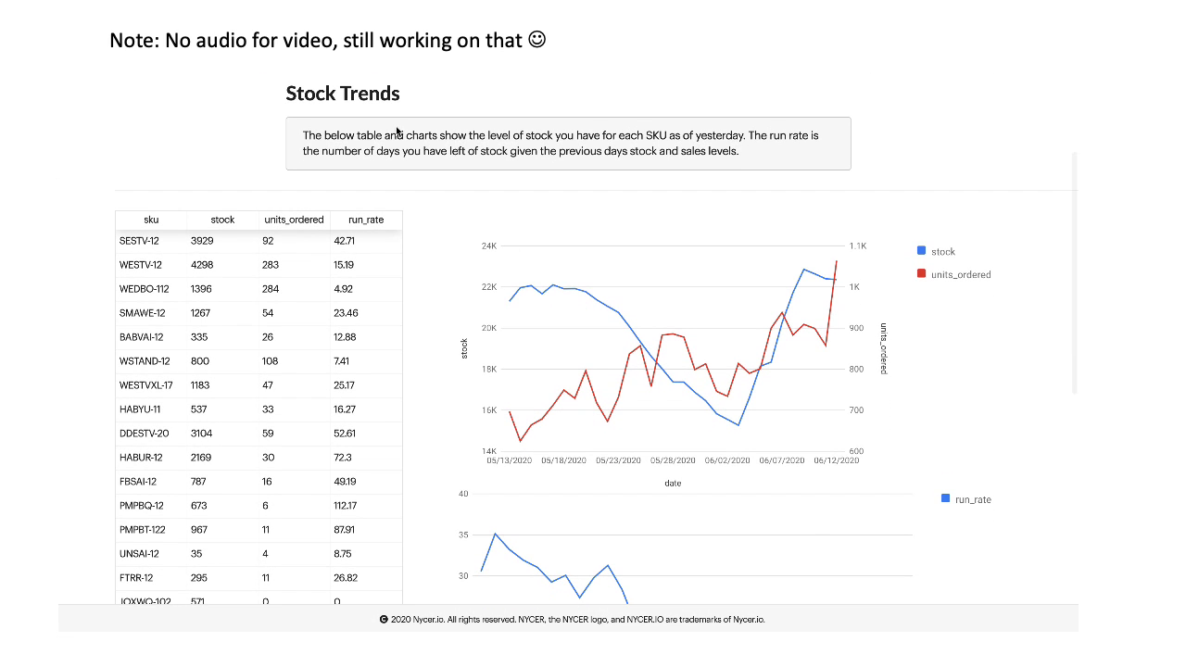
scroll(514, 153, "down", 3)
scroll(514, 154, "down", 1)
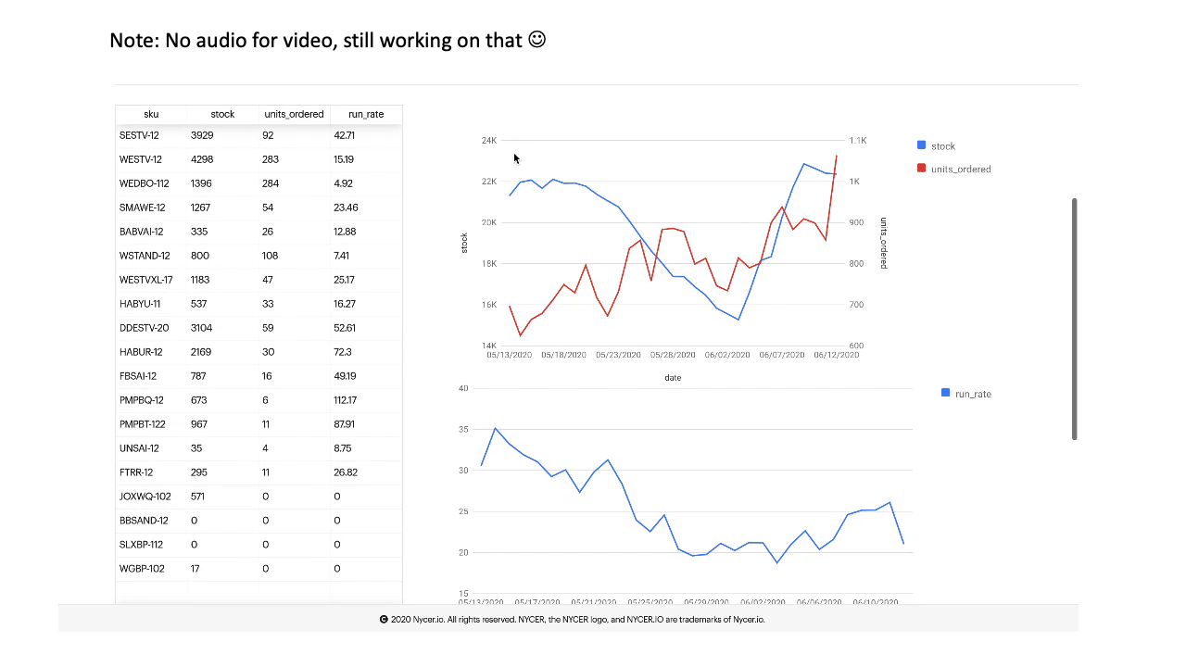
scroll(514, 157, "down", 5)
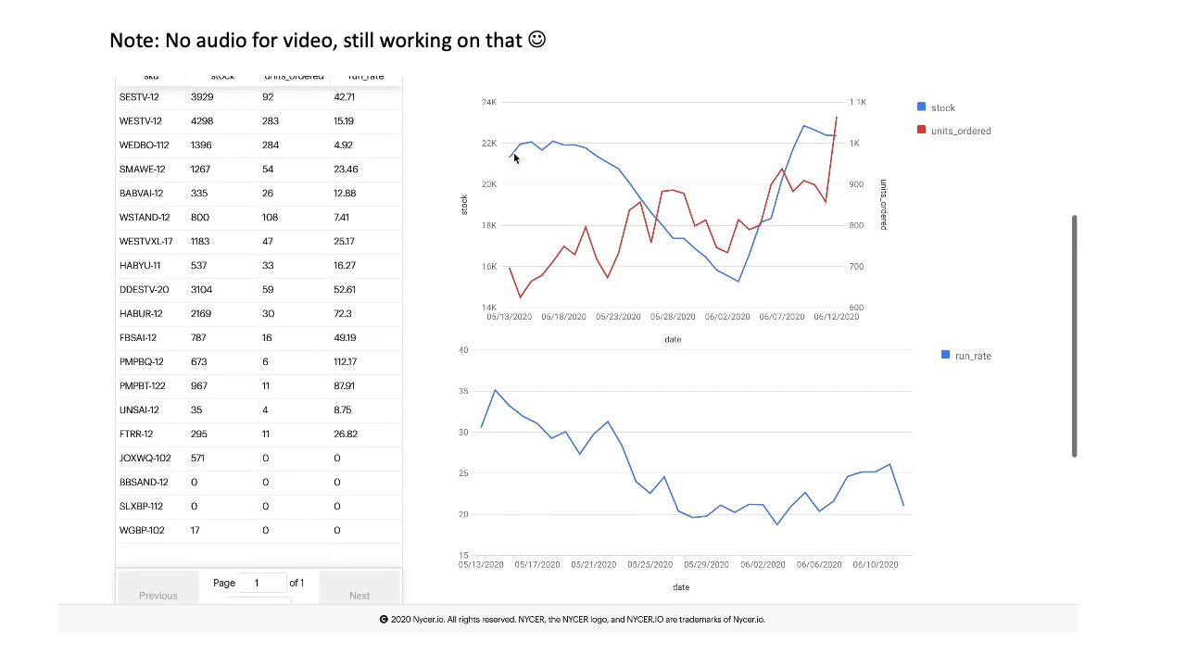
scroll(515, 157, "up", 4)
scroll(514, 158, "down", 8)
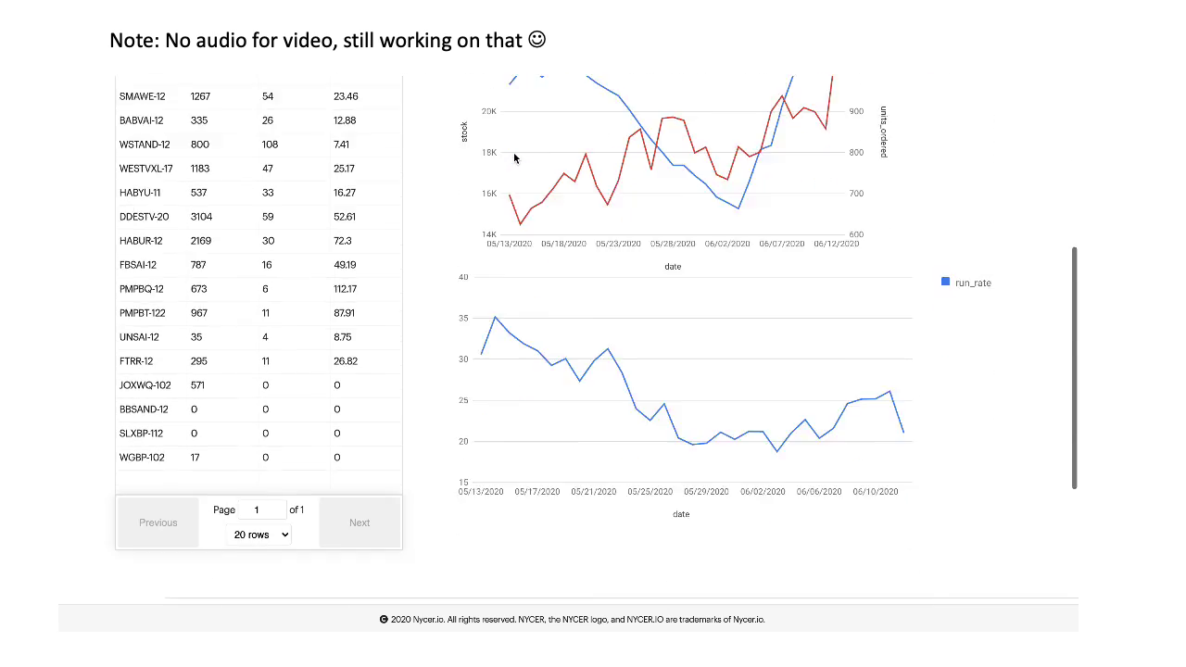
scroll(514, 158, "up", 6)
scroll(514, 158, "up", 10)
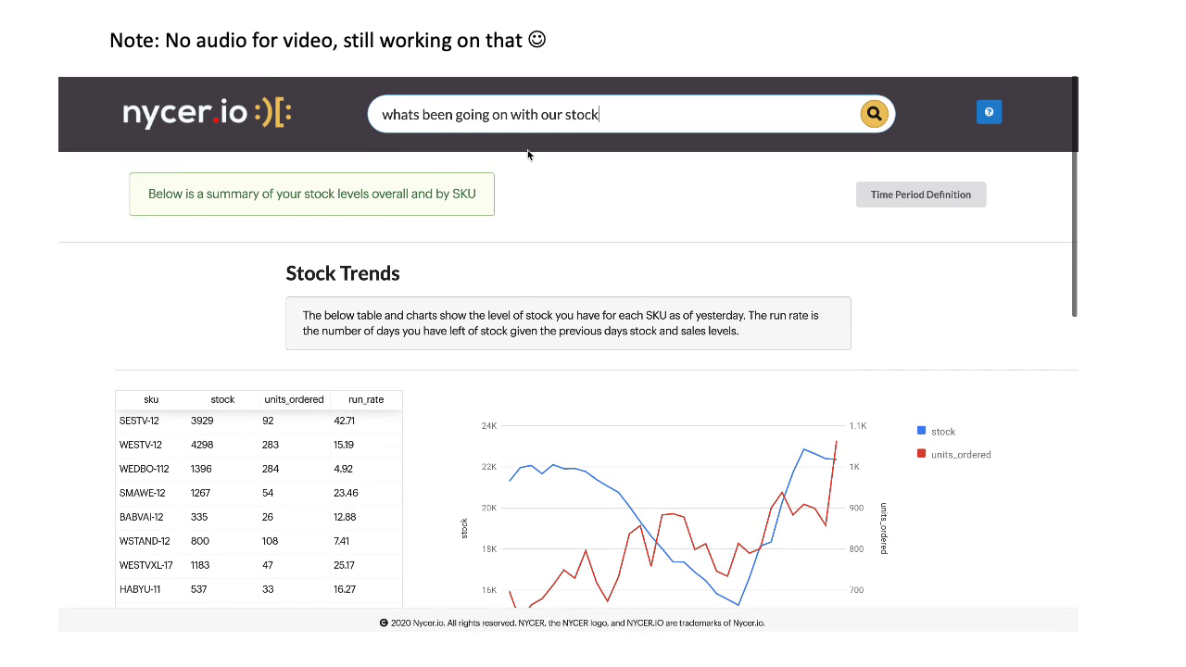
Replace the question with "show me advertising performance" and run it
left_click_drag(590, 114, 284, 119)
type("show me adverti")
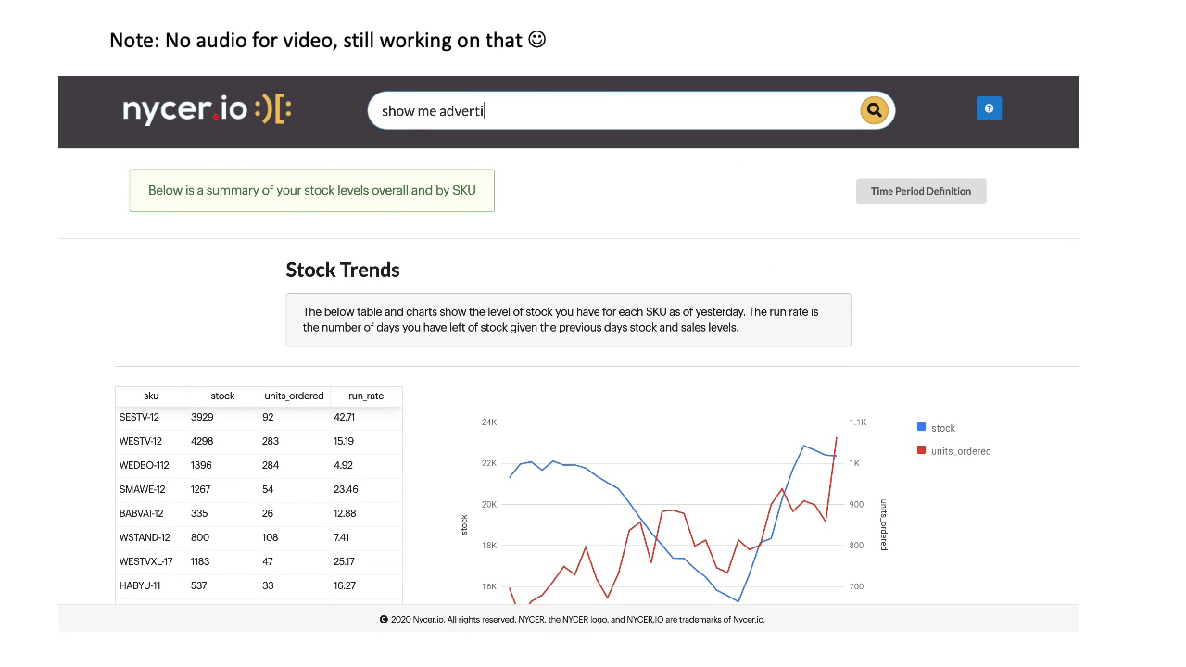
type("sing performance")
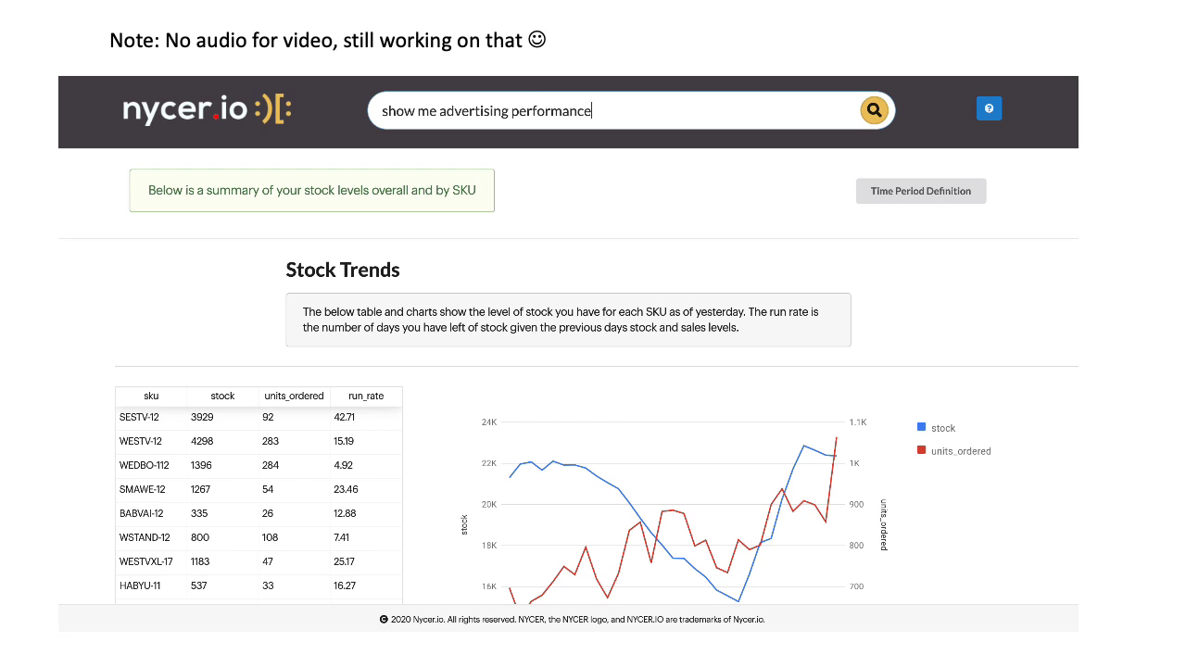
key("Return")
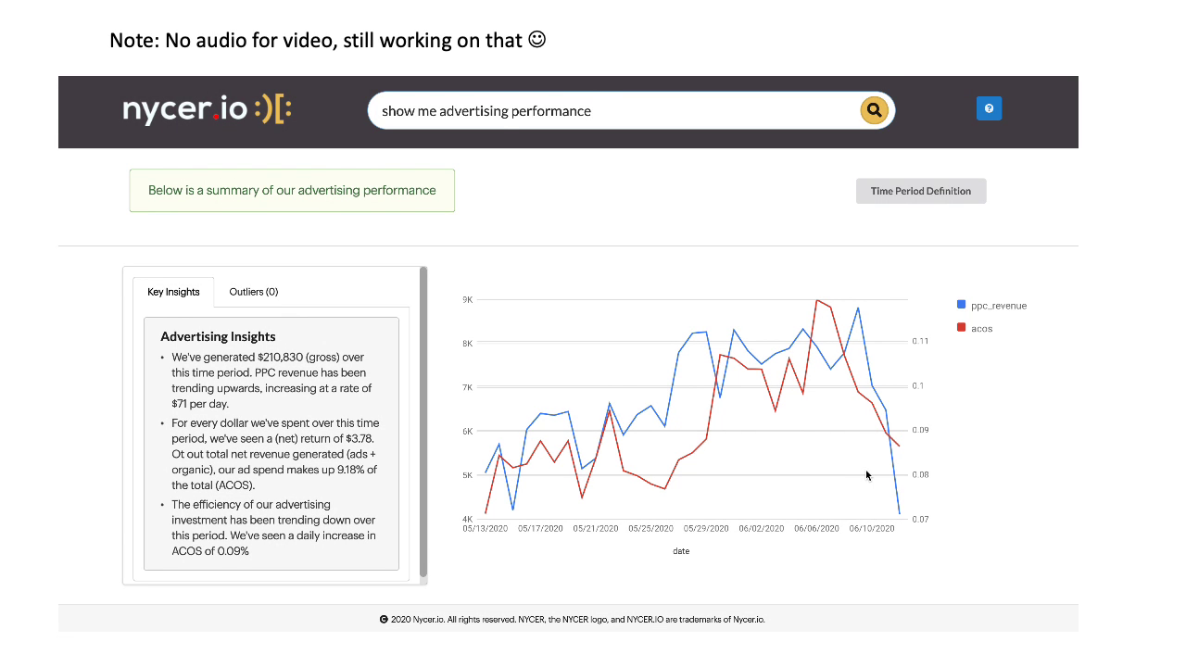
Read the advertising insights on PPC revenue and ACOS and those on the underlying ad volume
scroll(865, 468, "down", 3)
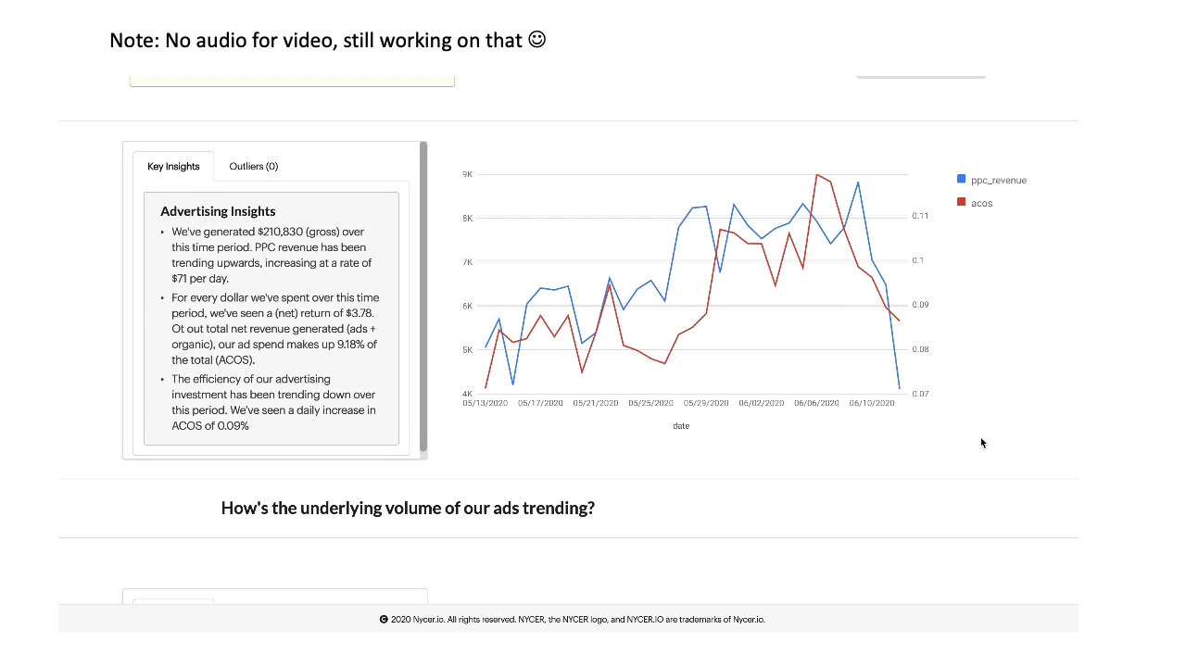
scroll(980, 444, "down", 1)
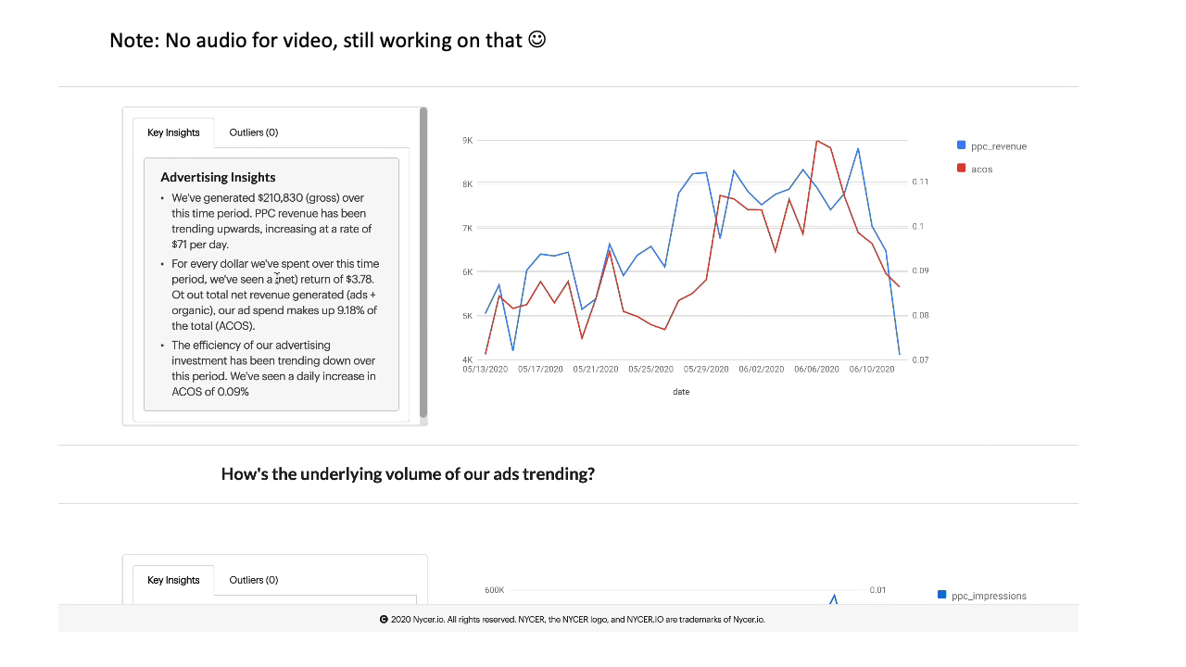
scroll(269, 300, "down", 1)
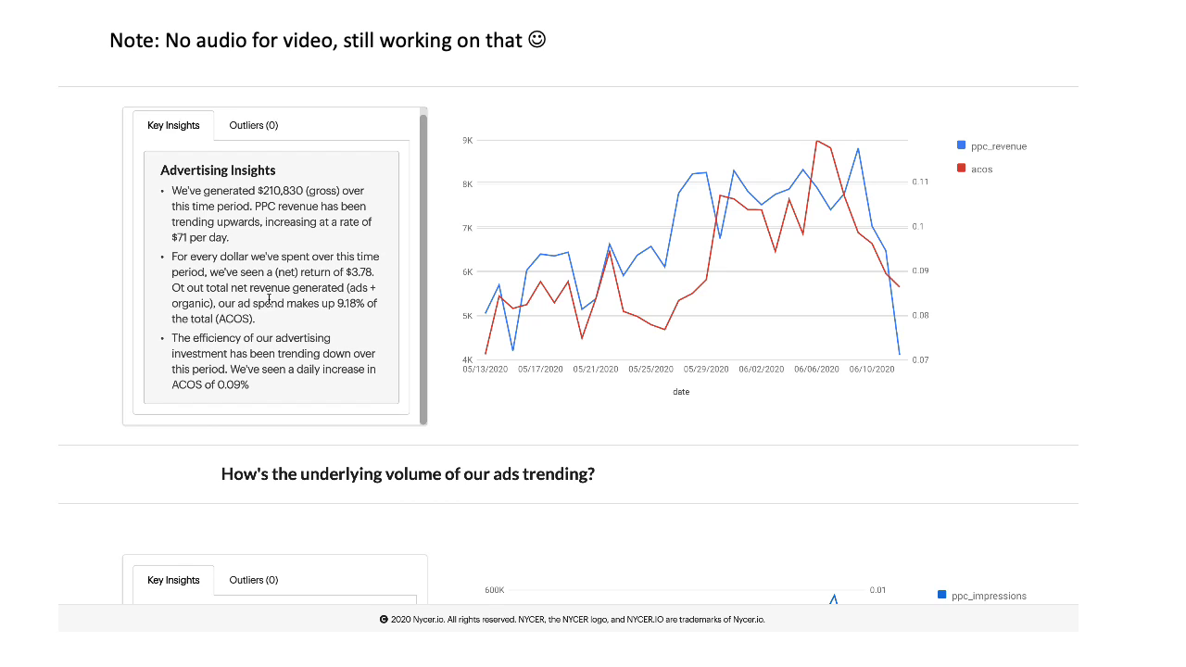
scroll(269, 299, "down", 5)
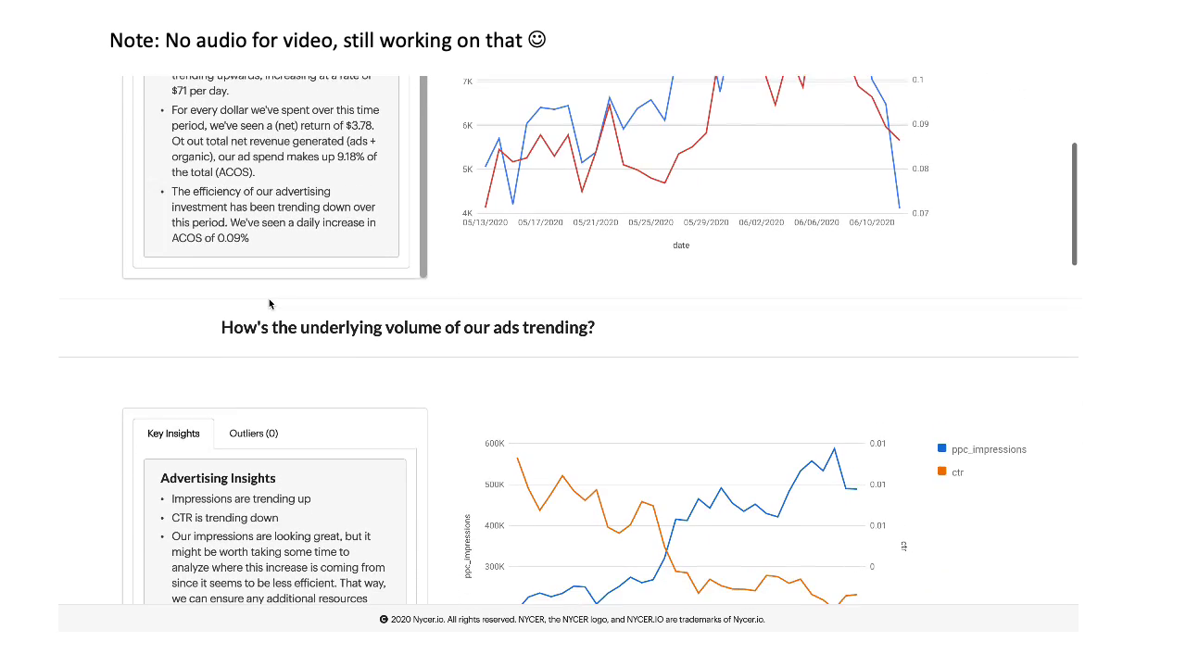
scroll(269, 301, "down", 3)
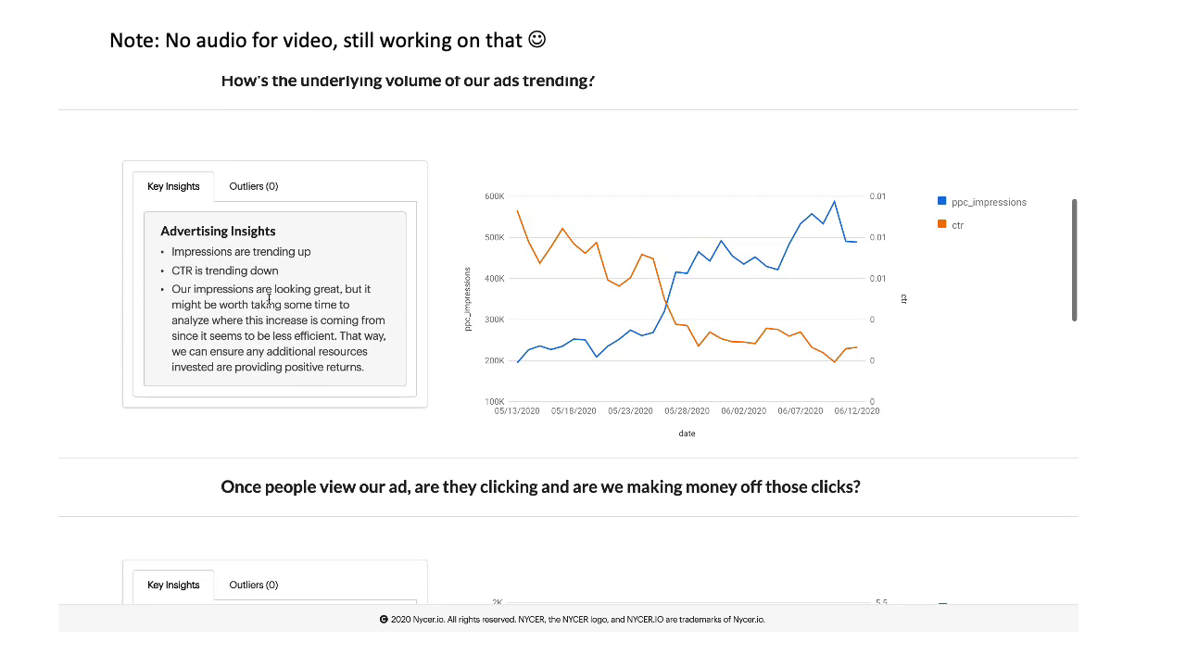
Check the outliers for the ad impressions and CTR trend, ending back on its key insights
scroll(268, 299, "up", 2)
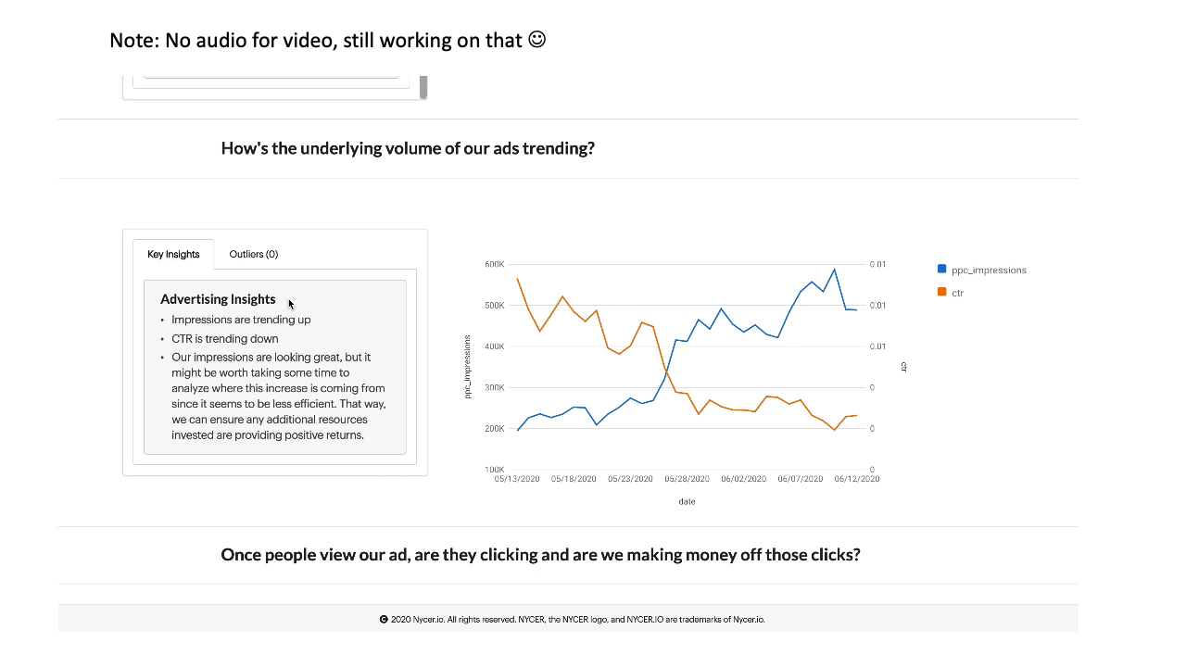
left_click(261, 255)
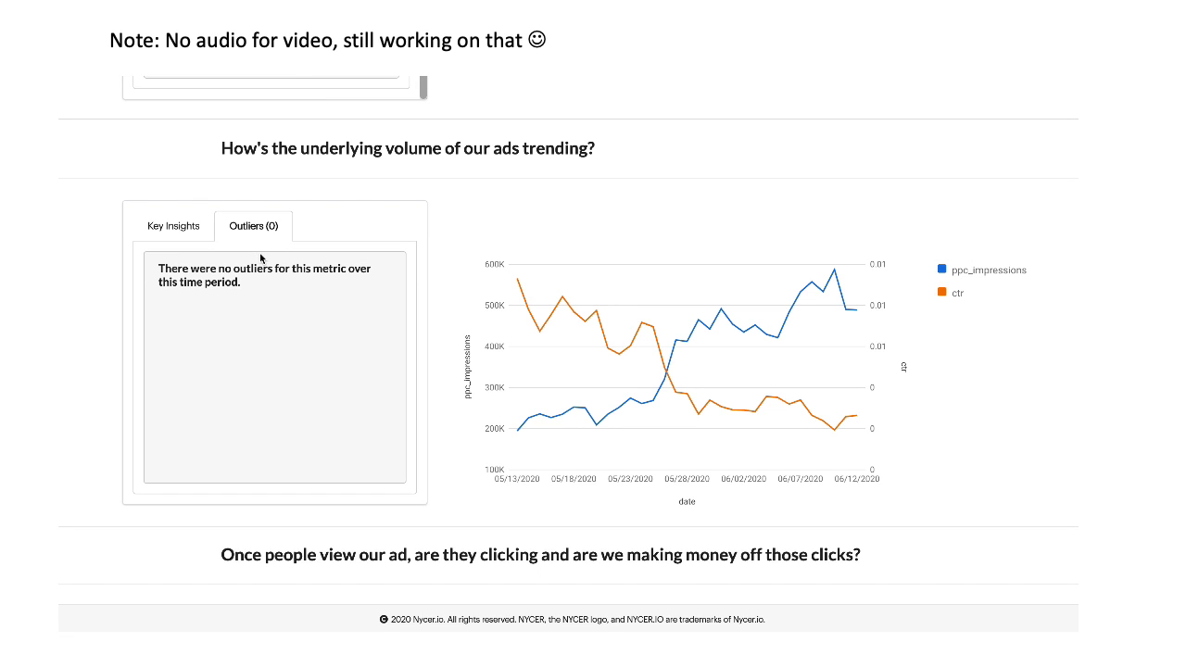
left_click(181, 233)
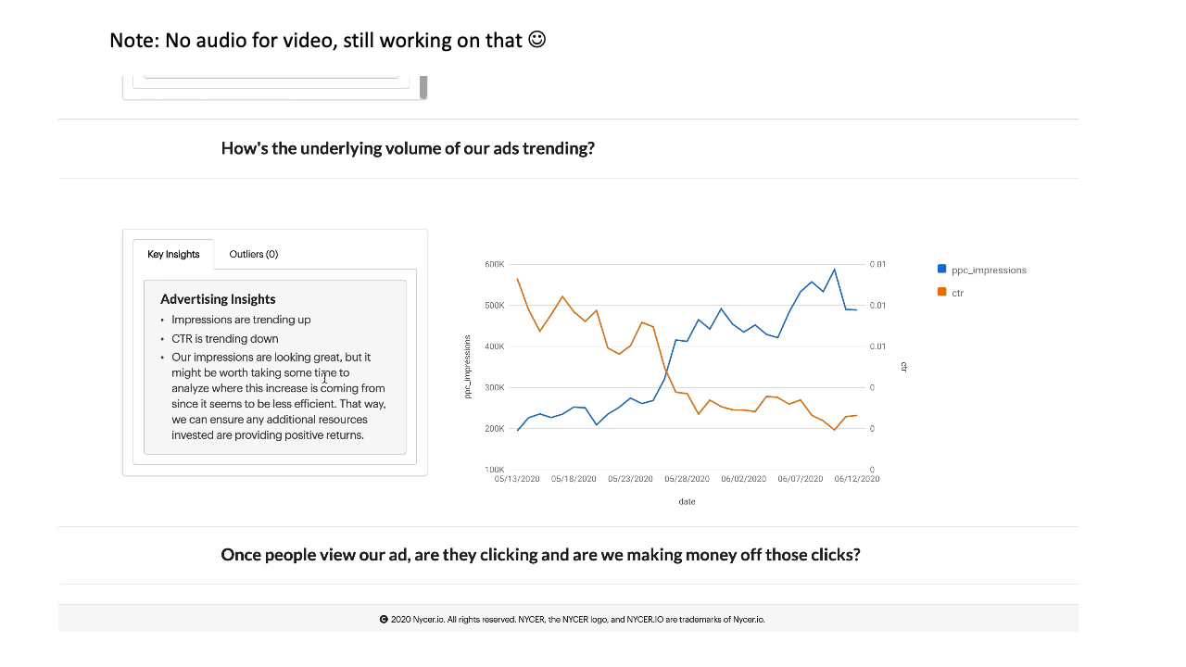
Examine the PPC clicks and revenue per click insights and the chart of advertising performance by category
scroll(377, 428, "down", 5)
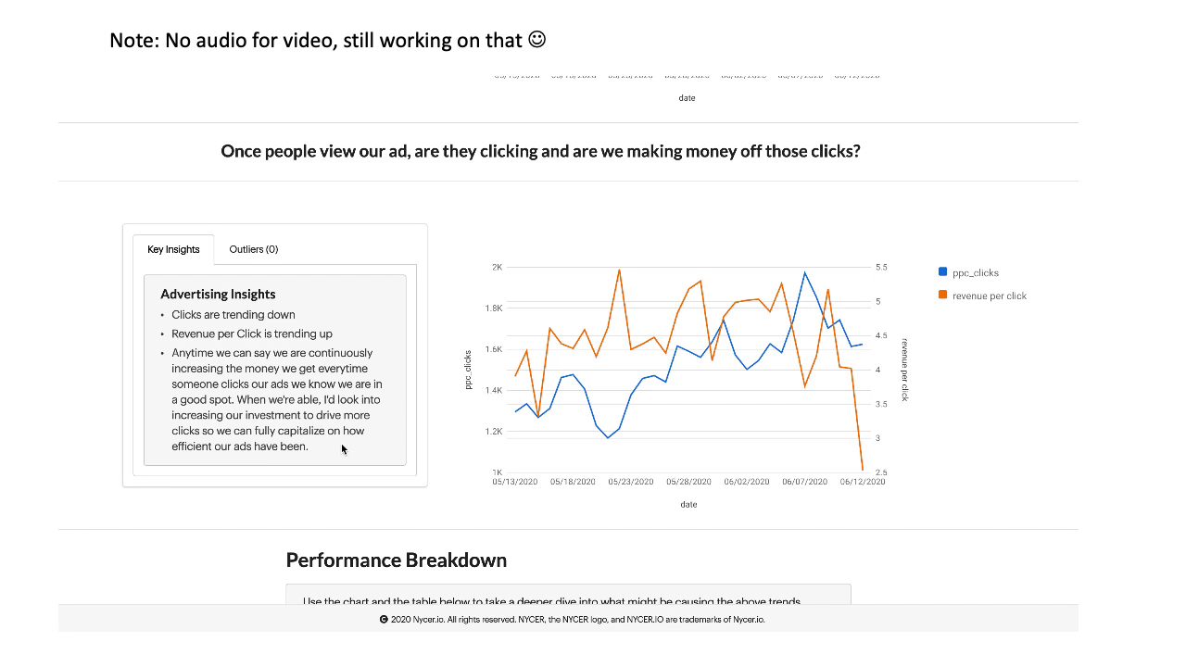
scroll(340, 449, "down", 10)
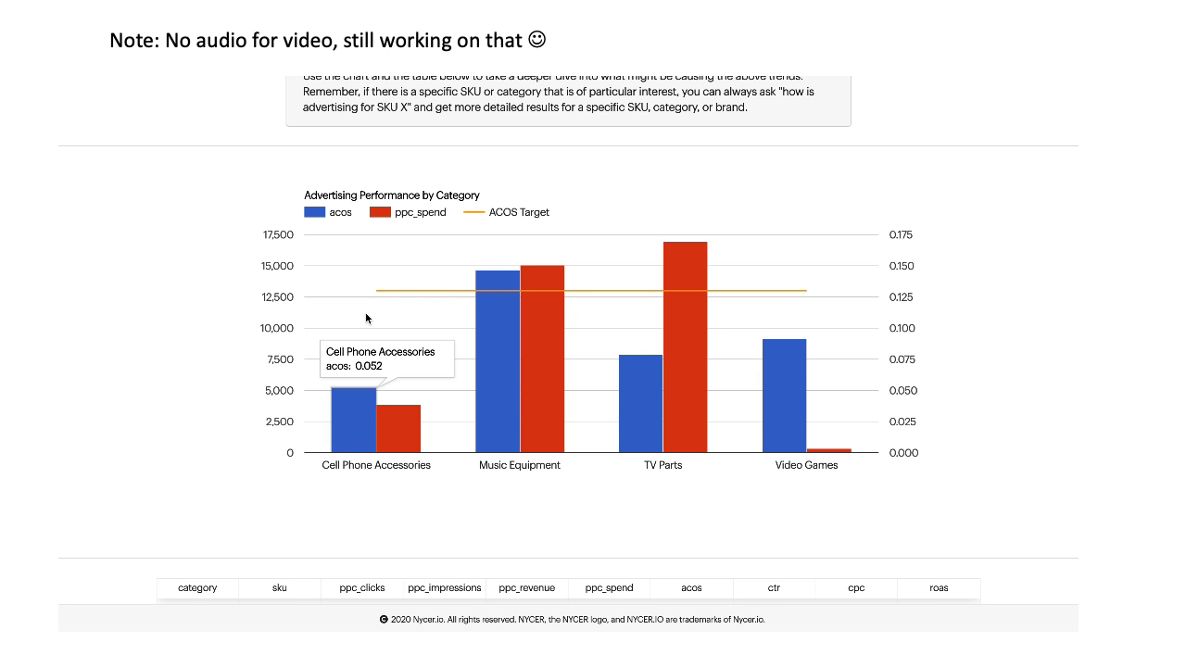
scroll(414, 222, "down", 1)
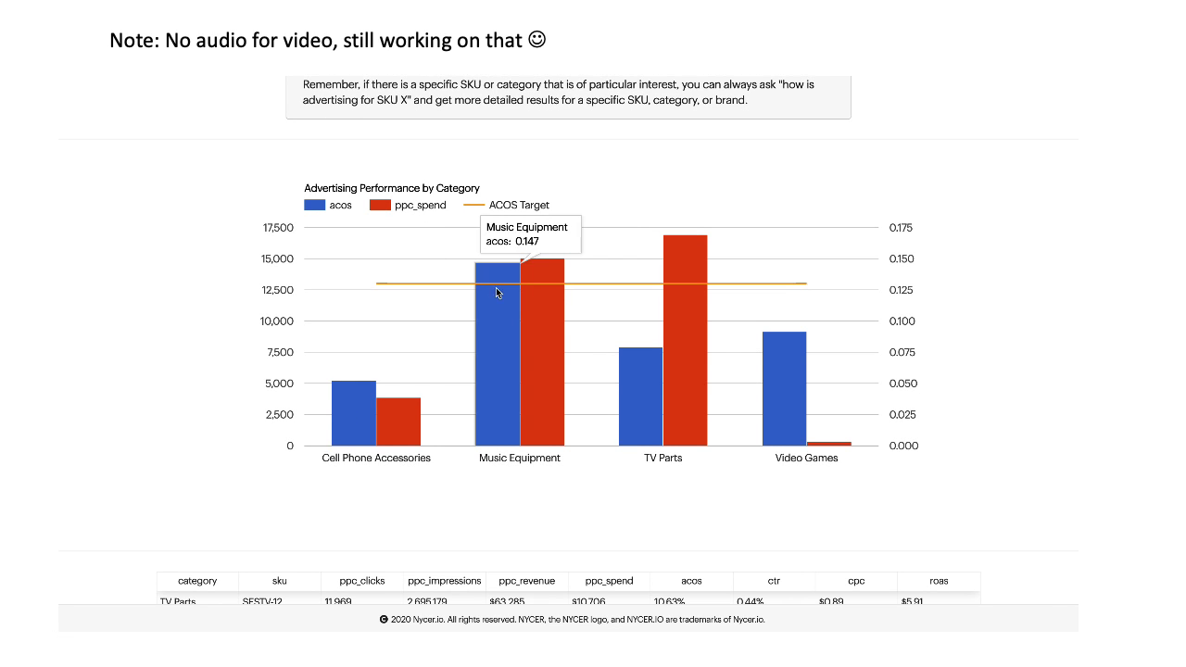
Sort the SKU table under the advertising performance breakdown by sku in descending order
mouse_move(553, 313)
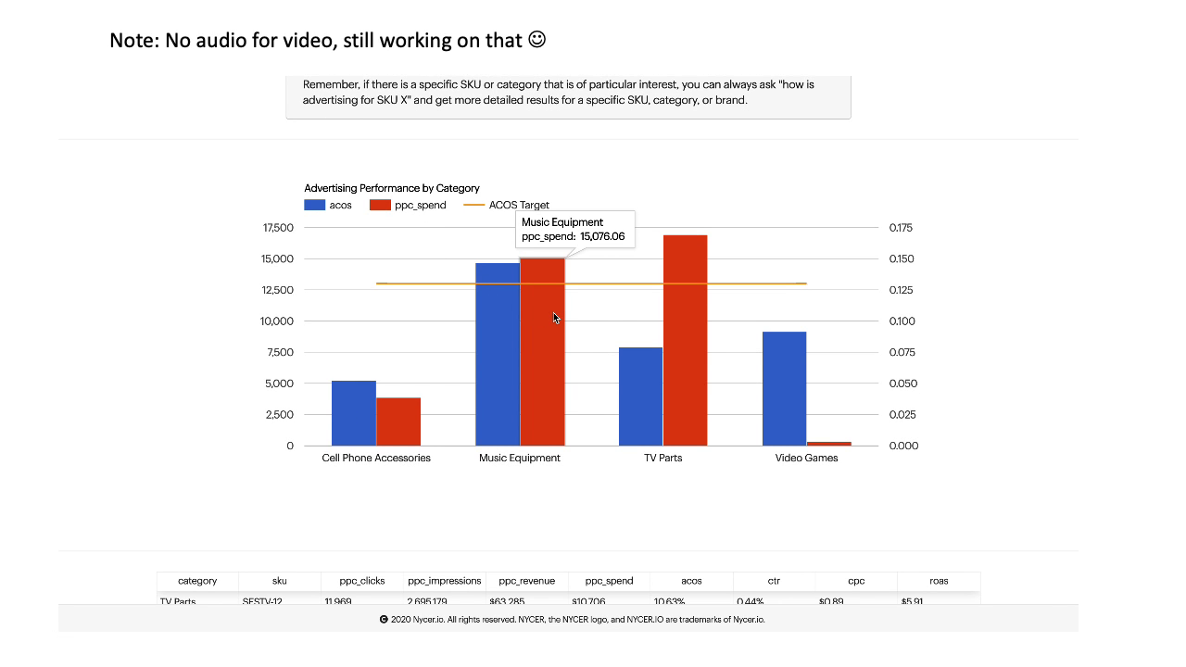
mouse_move(696, 395)
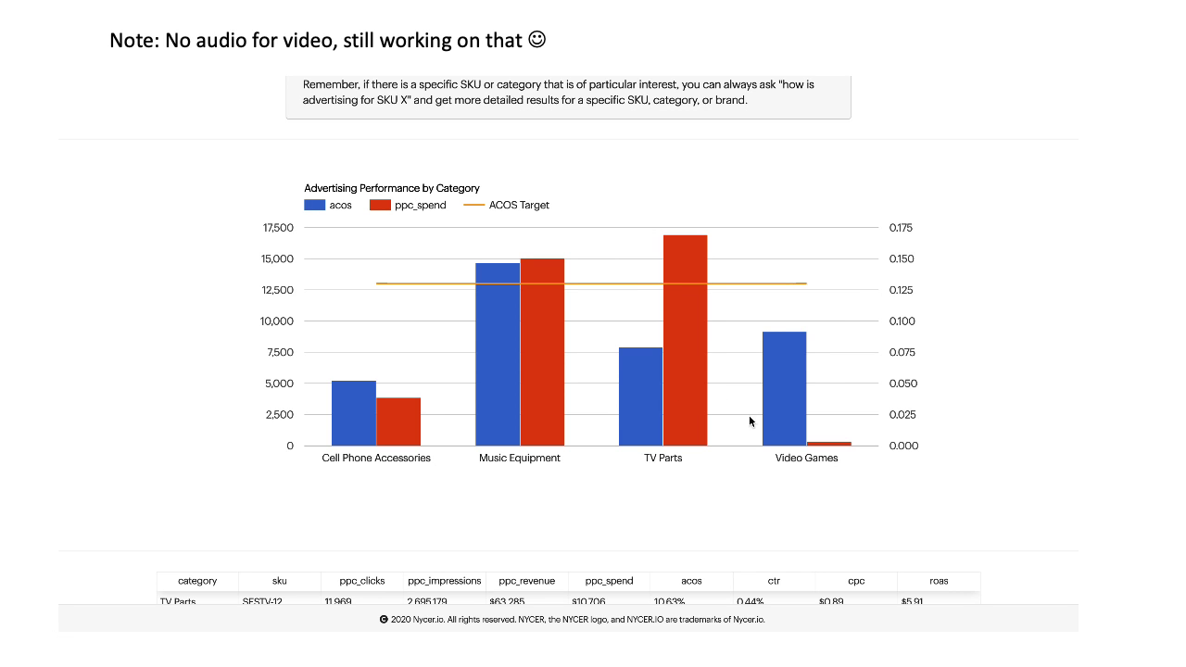
scroll(927, 454, "down", 10)
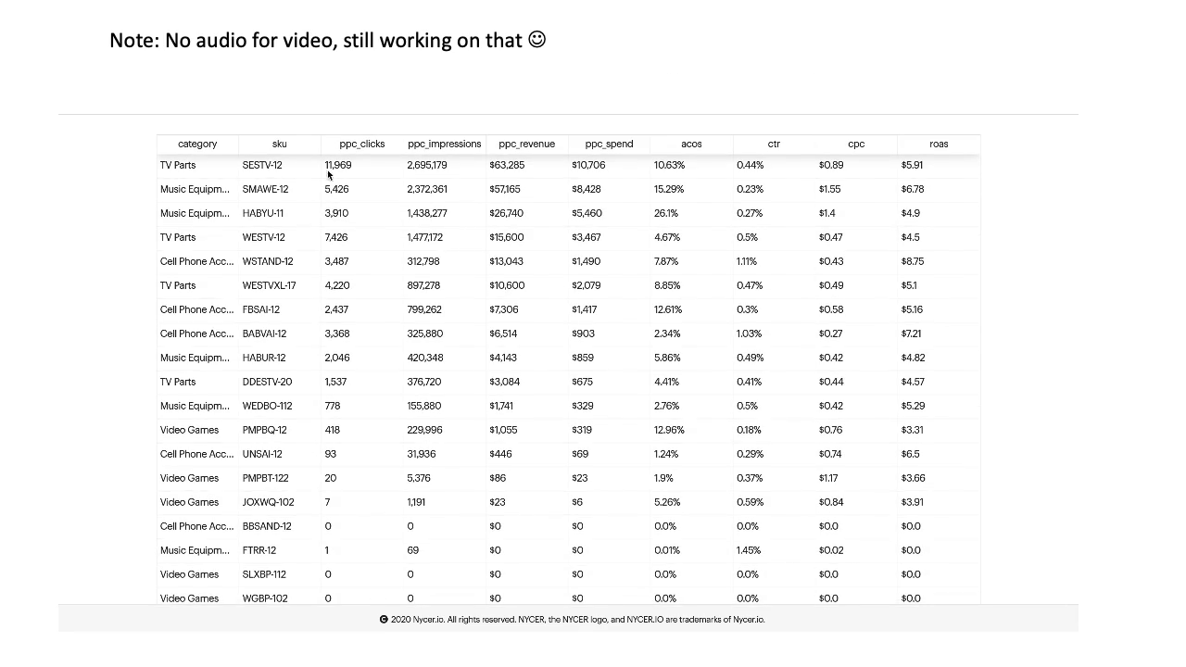
left_click(299, 151)
left_click(299, 151)
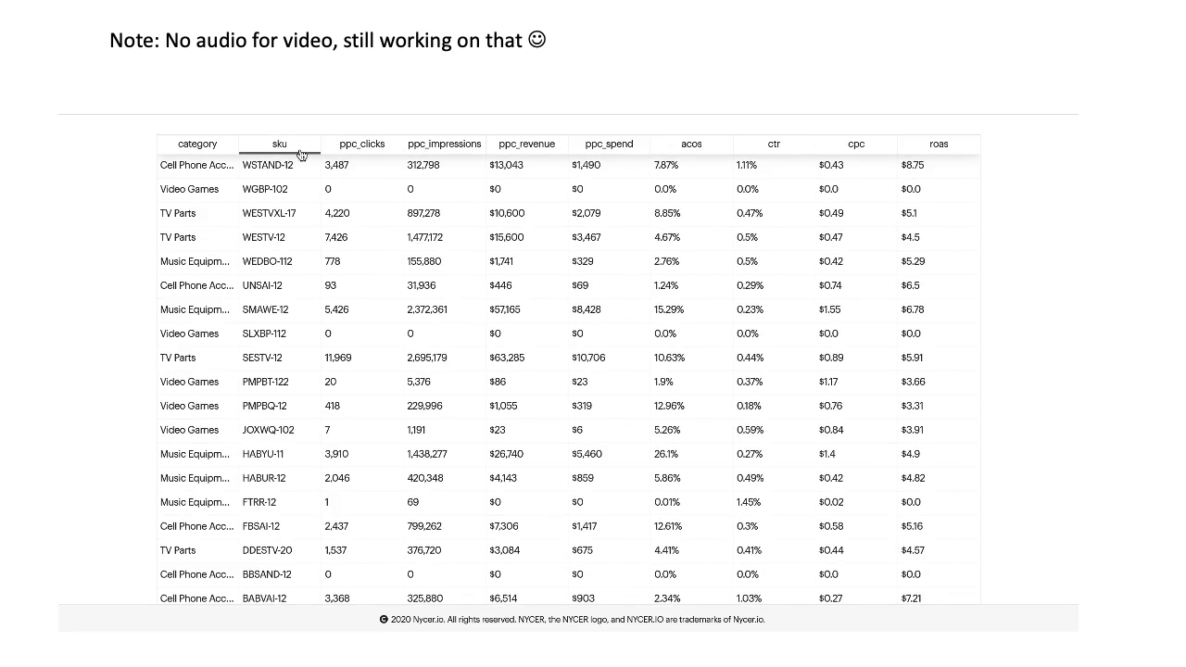
scroll(326, 252, "down", 2)
scroll(326, 252, "up", 5)
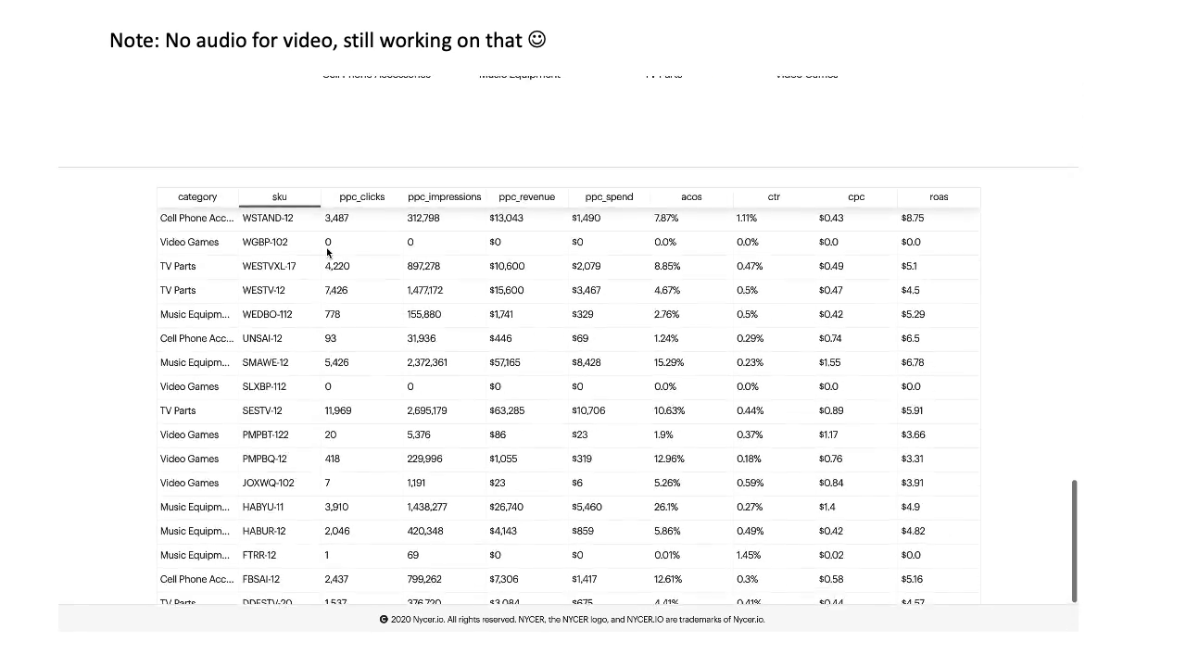
Extend the question to "show me advertising performance for HABYU-11 over the last 3 months" and run it
scroll(326, 251, "up", 10)
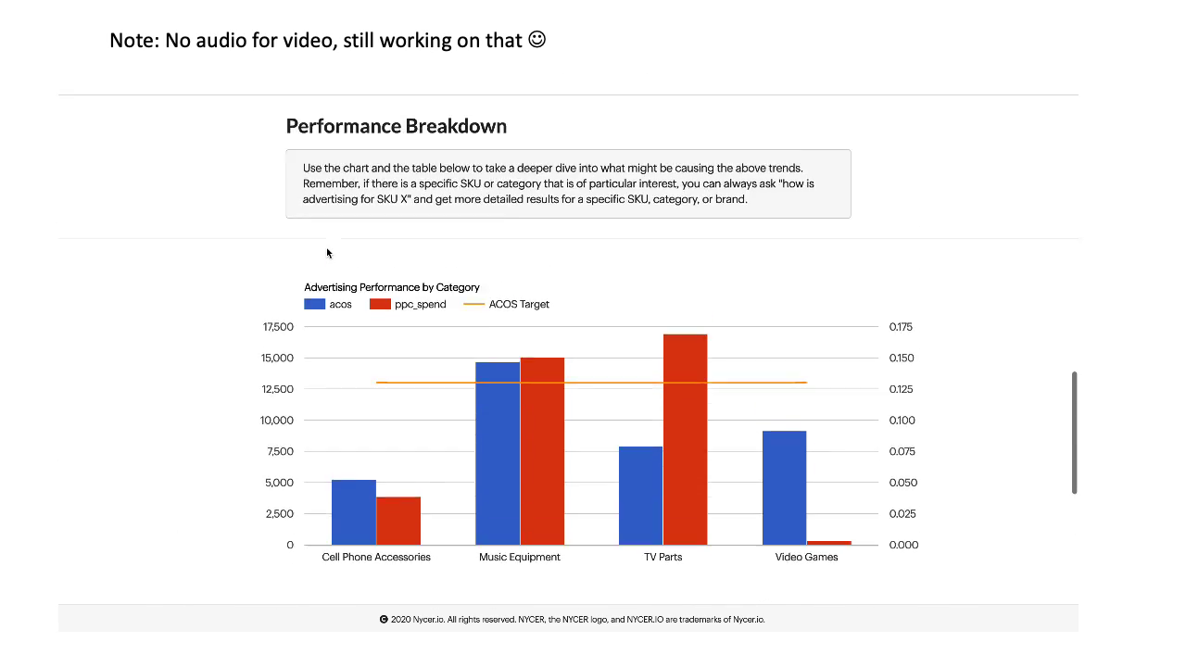
scroll(326, 252, "up", 5)
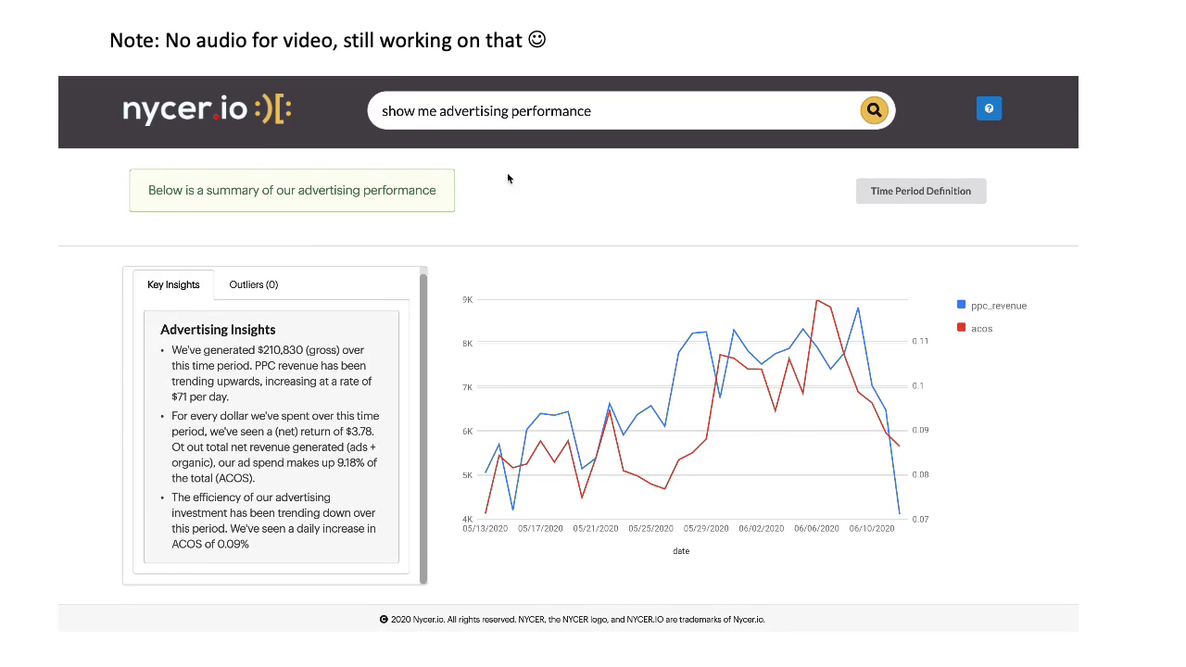
type("for ")
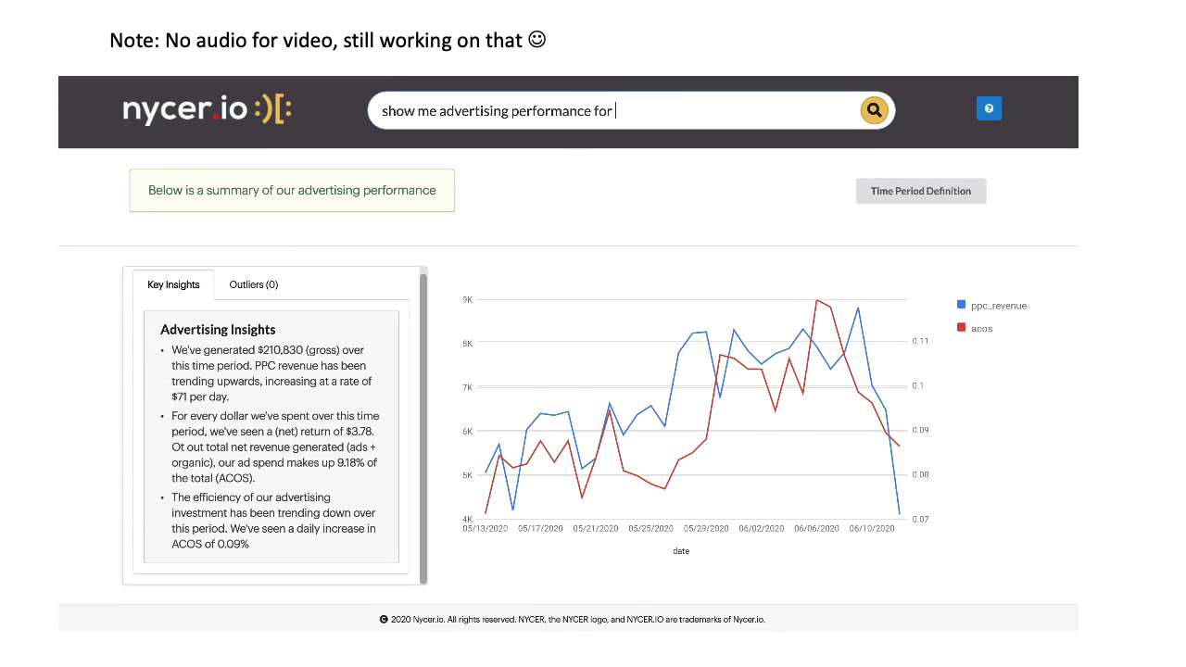
type("HABYU-11 last quarte")
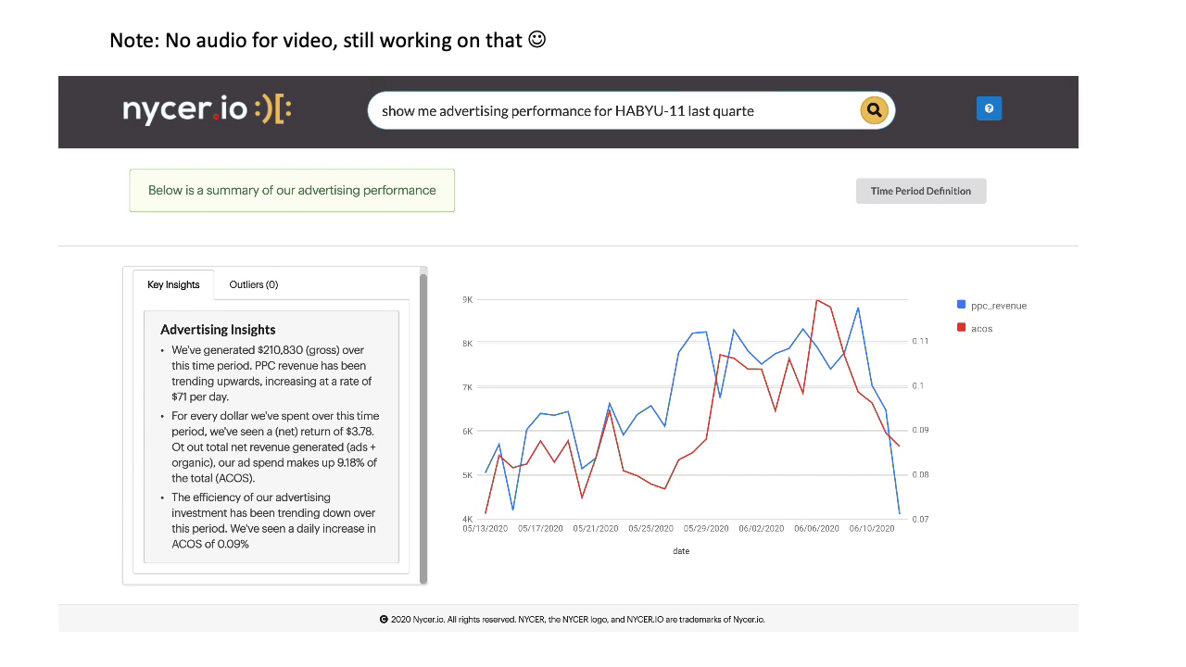
key("BackSpace")
key("BackSpace")
key("BackSpace")
key("BackSpace")
key("BackSpace")
type("over the")
type(" las3 mo")
type("mont")
key("Return")
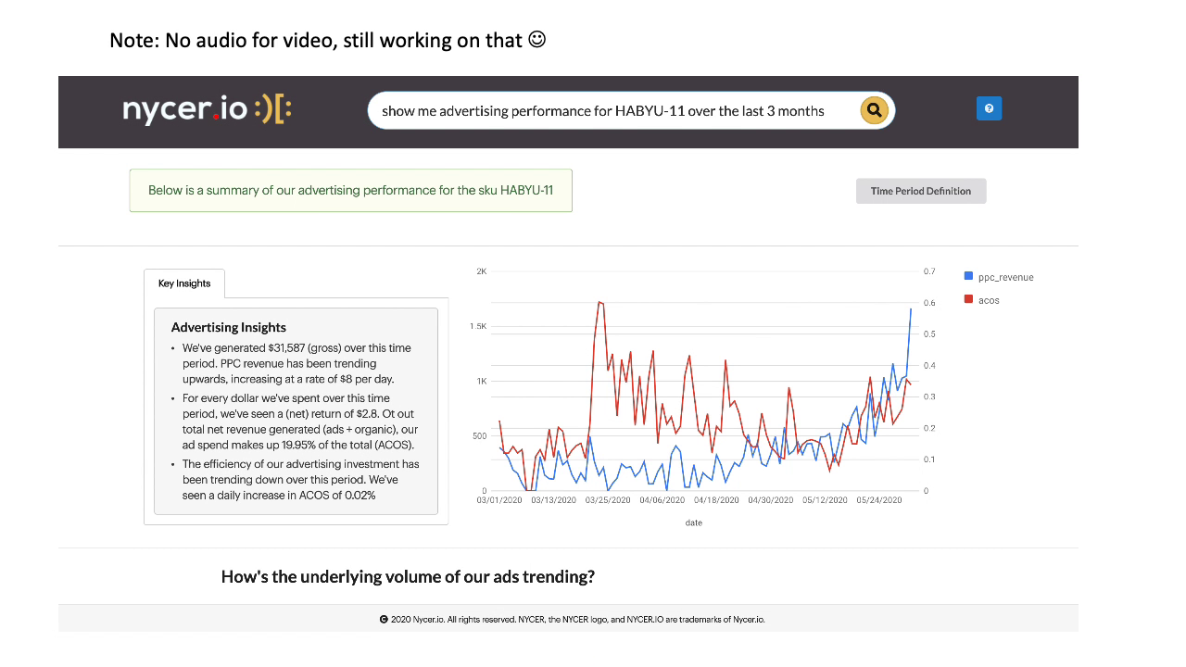
Examine the ad volume and click insights for SKU HABYU-11 and the chart of its metric trends
scroll(824, 279, "down", 6)
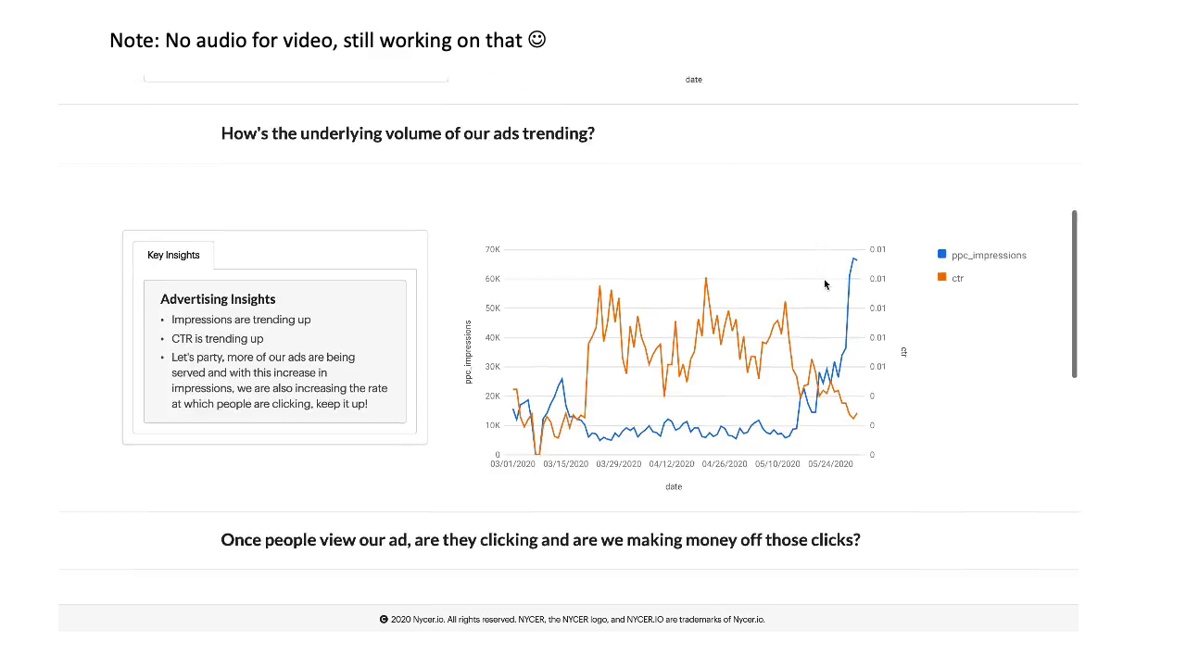
scroll(825, 285, "down", 5)
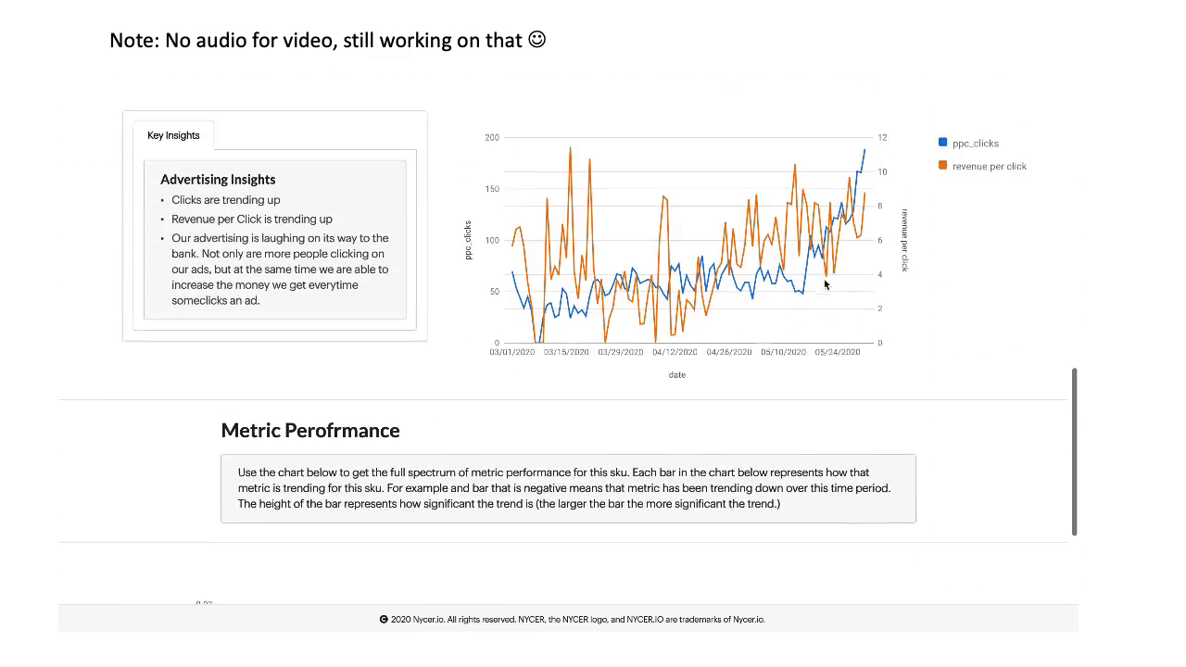
scroll(824, 285, "down", 4)
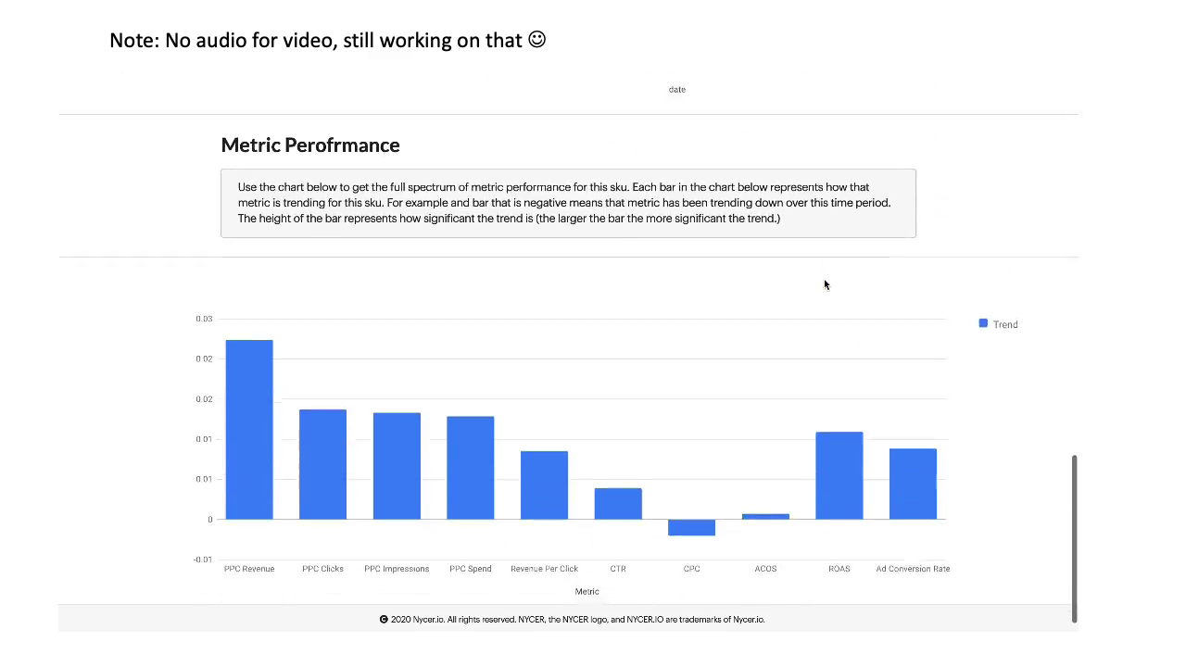
scroll(825, 284, "up", 6)
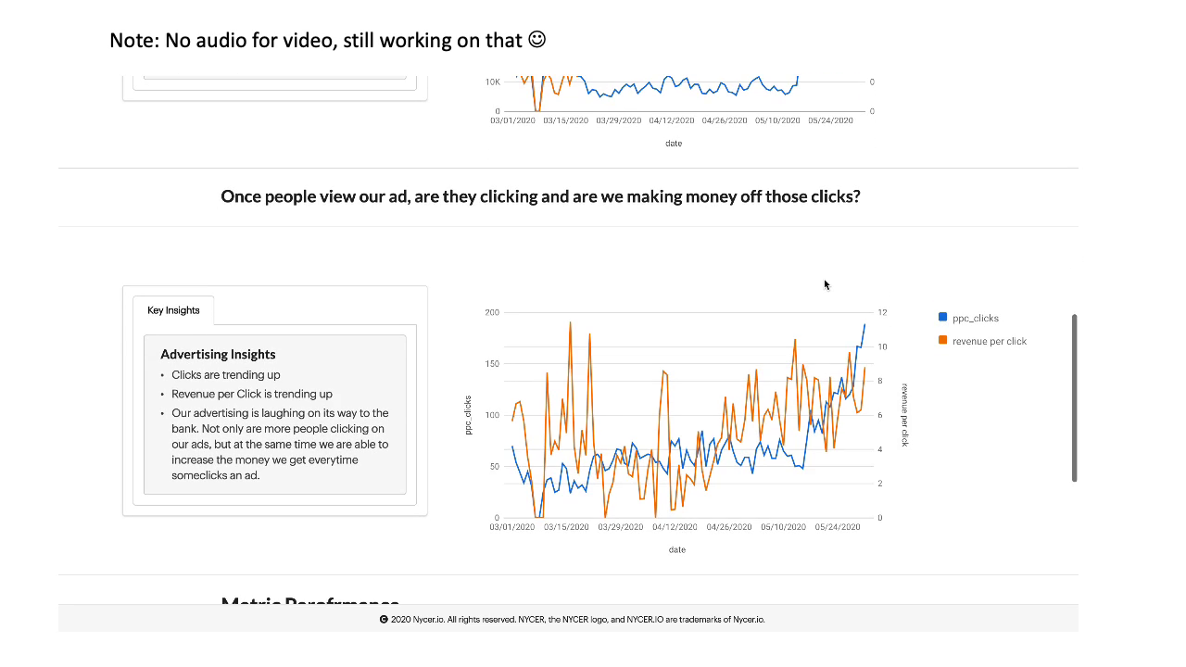
scroll(824, 285, "up", 1)
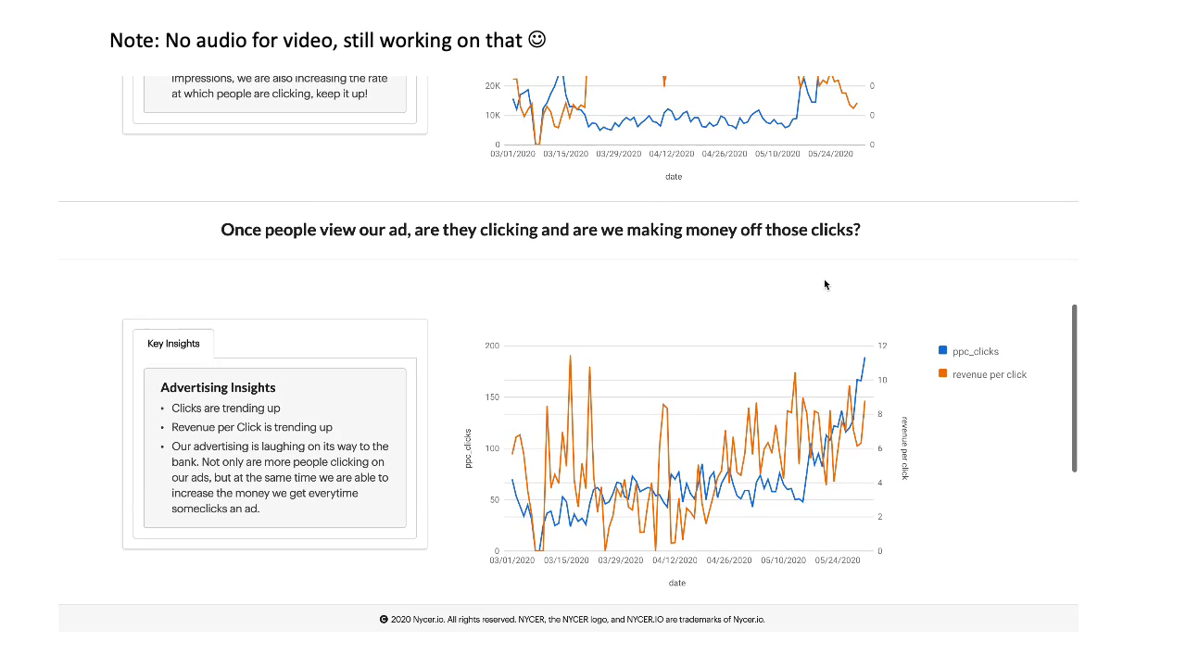
scroll(824, 278, "up", 4)
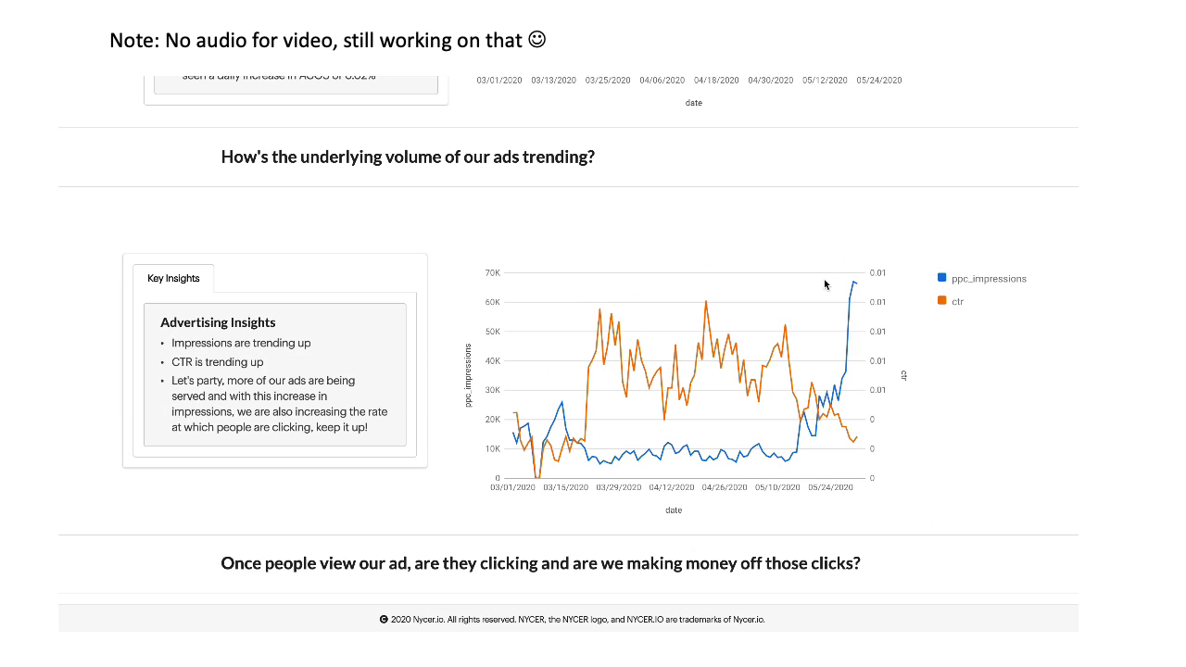
Replace the question with "whats been going on with ad impressions" and run it
scroll(824, 279, "up", 5)
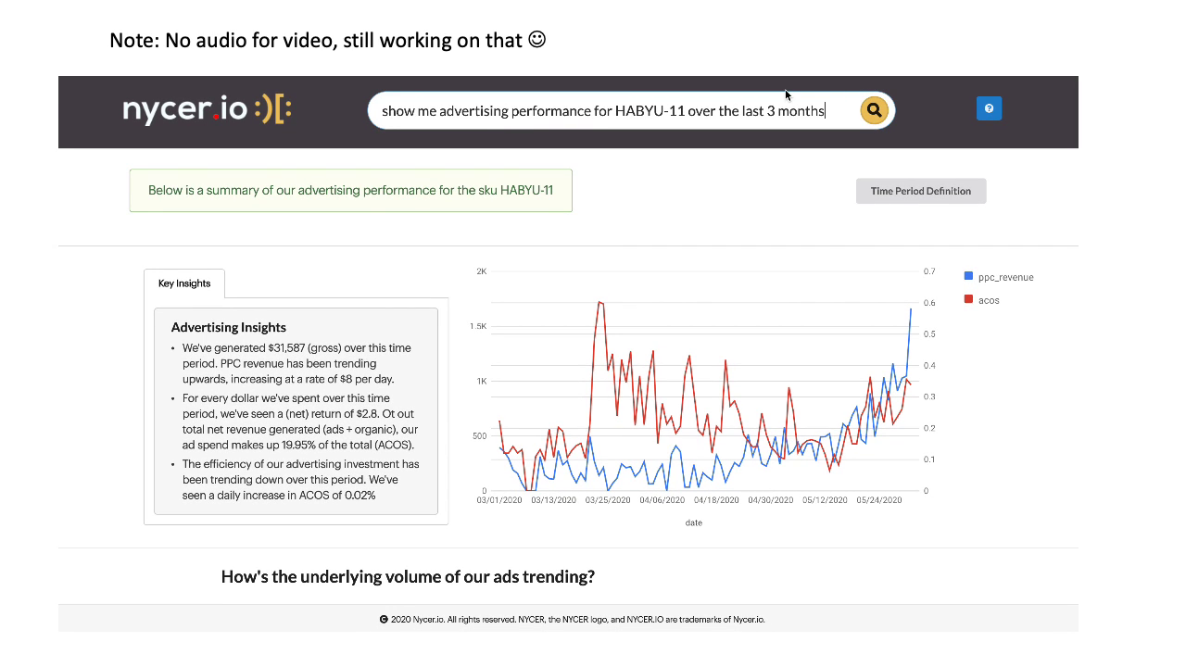
triple_click(779, 117)
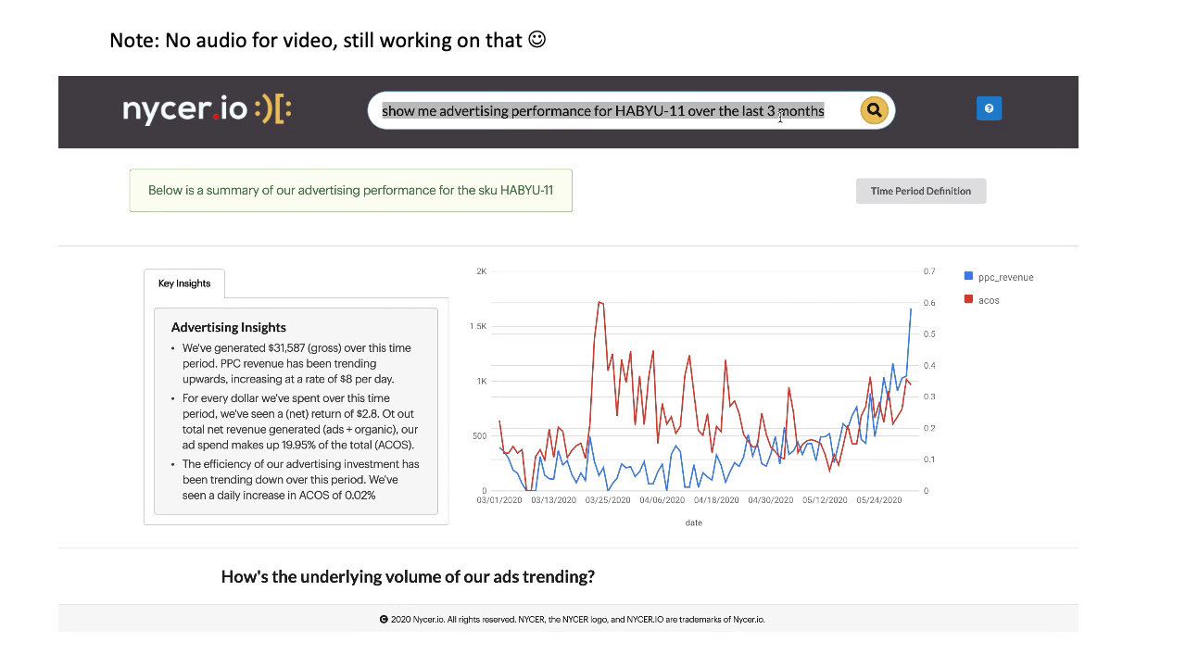
type("whats been going on wo")
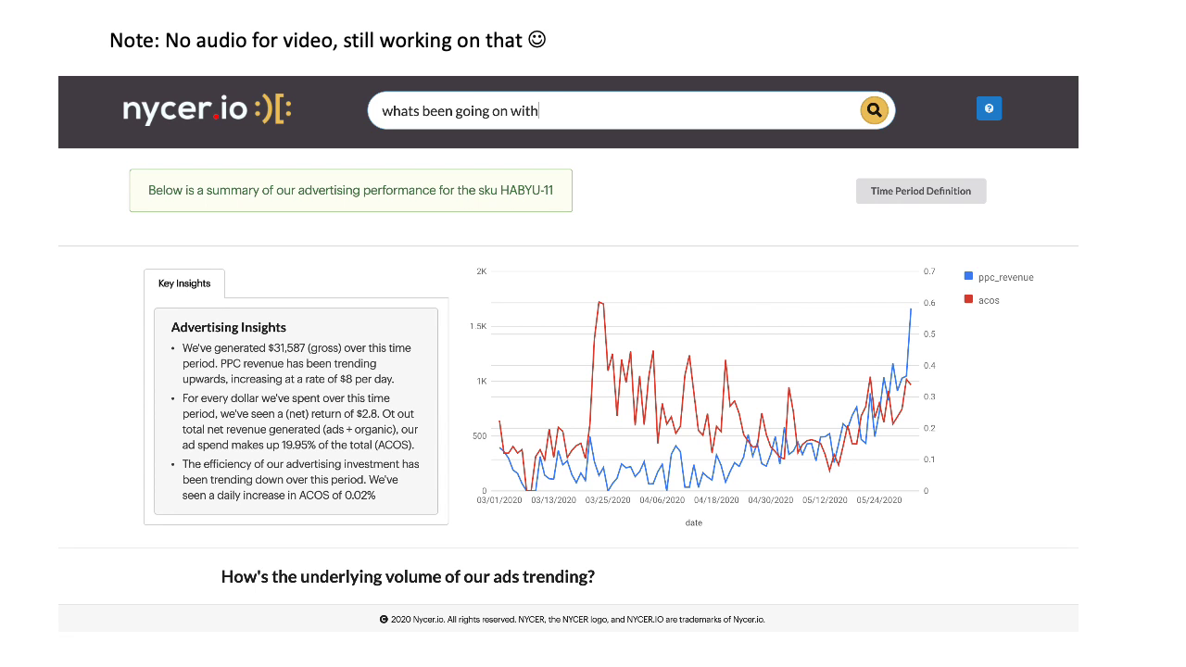
type("th ad impressions")
key("Return")
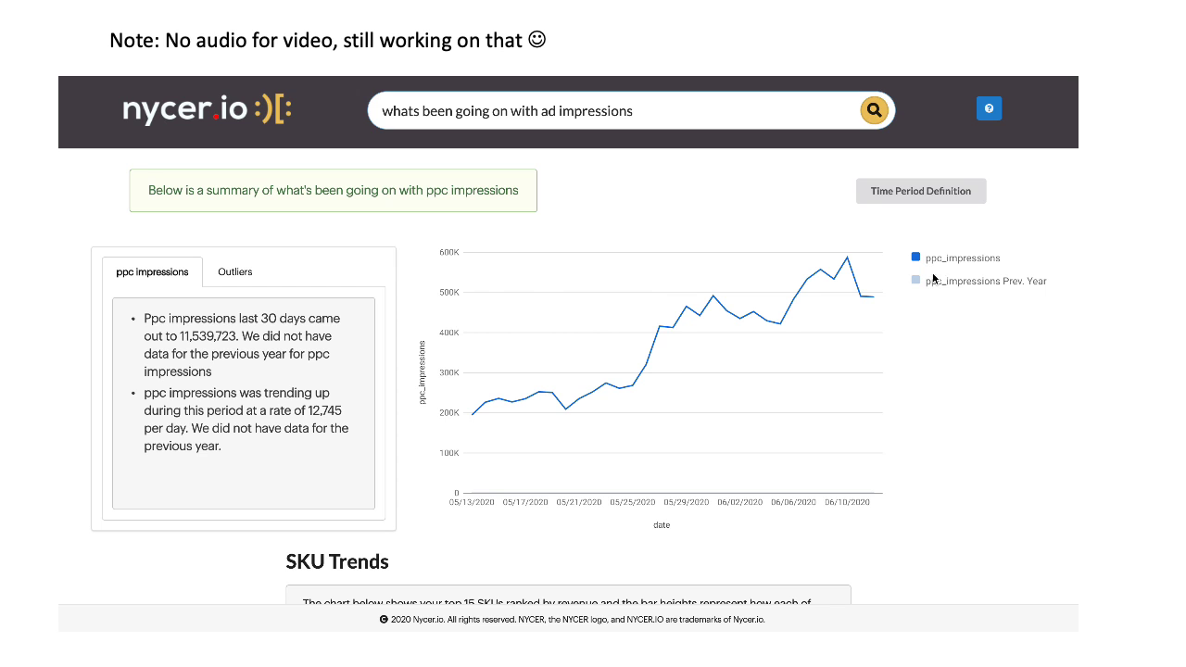
Examine the SKU trends chart for ppc impressions and the related trends for ctr, ppc spend, ppc clicks and cpc
scroll(646, 348, "down", 5)
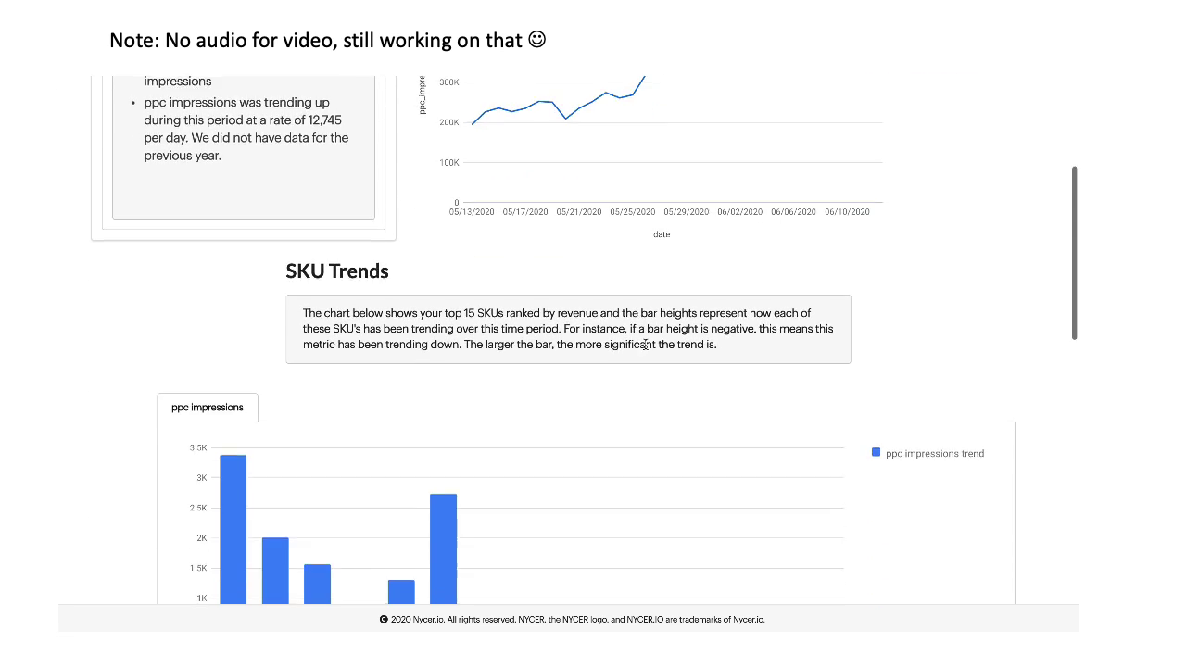
scroll(644, 344, "down", 1)
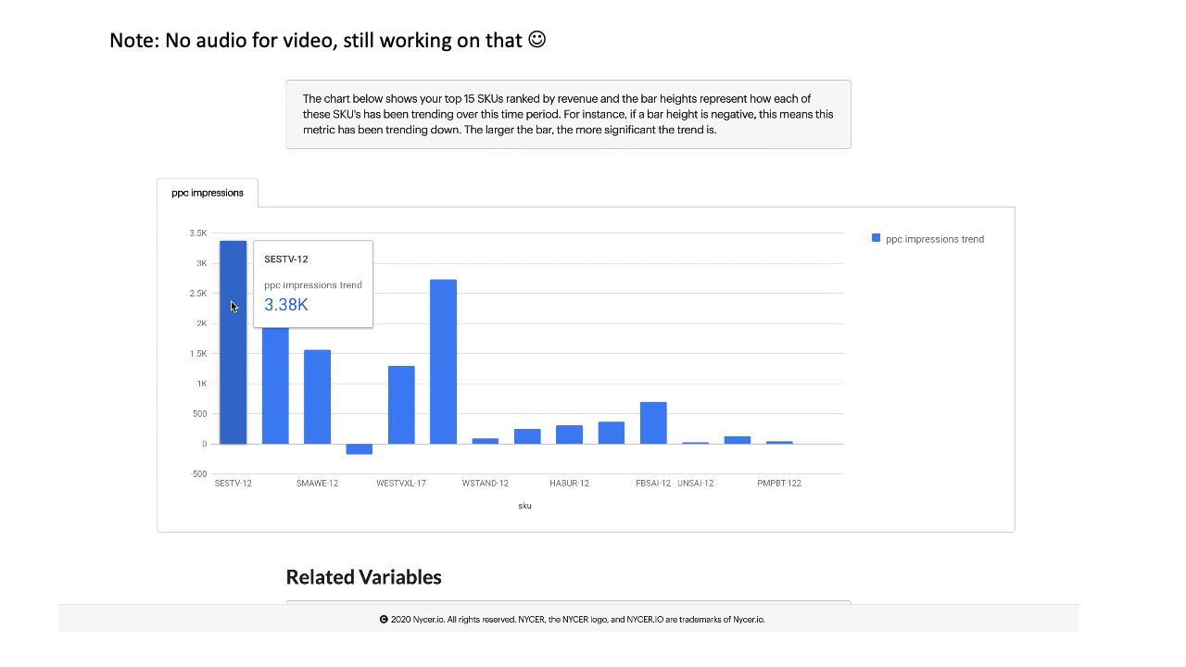
scroll(503, 443, "up", 1)
scroll(503, 443, "down", 5)
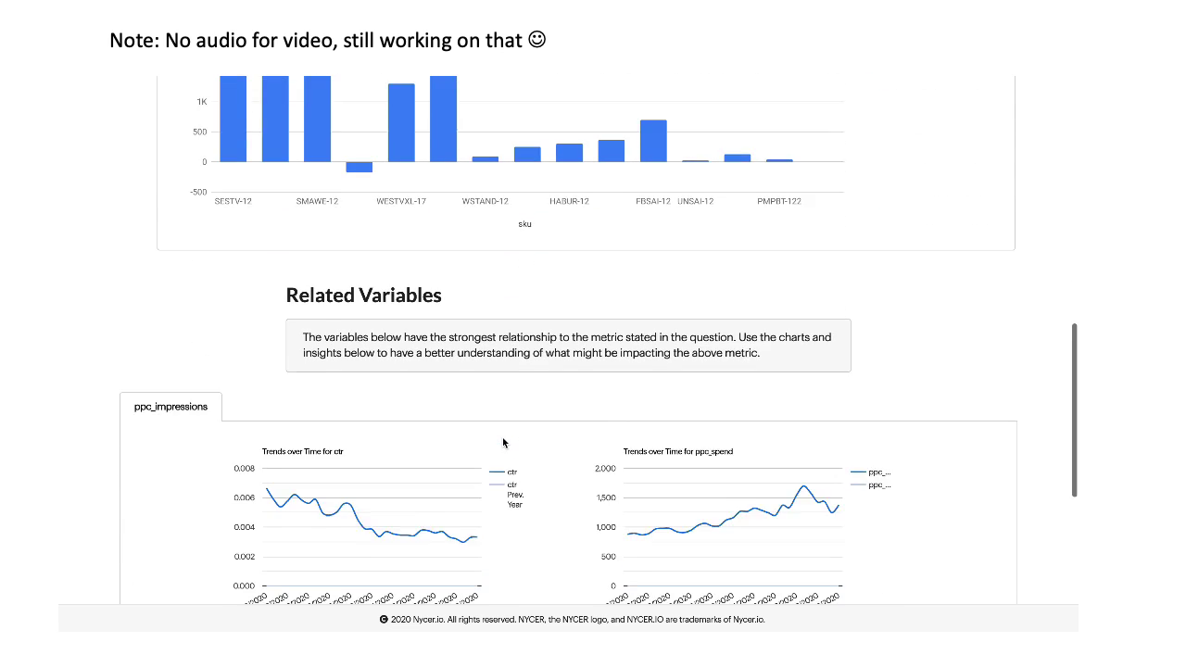
scroll(503, 442, "down", 1)
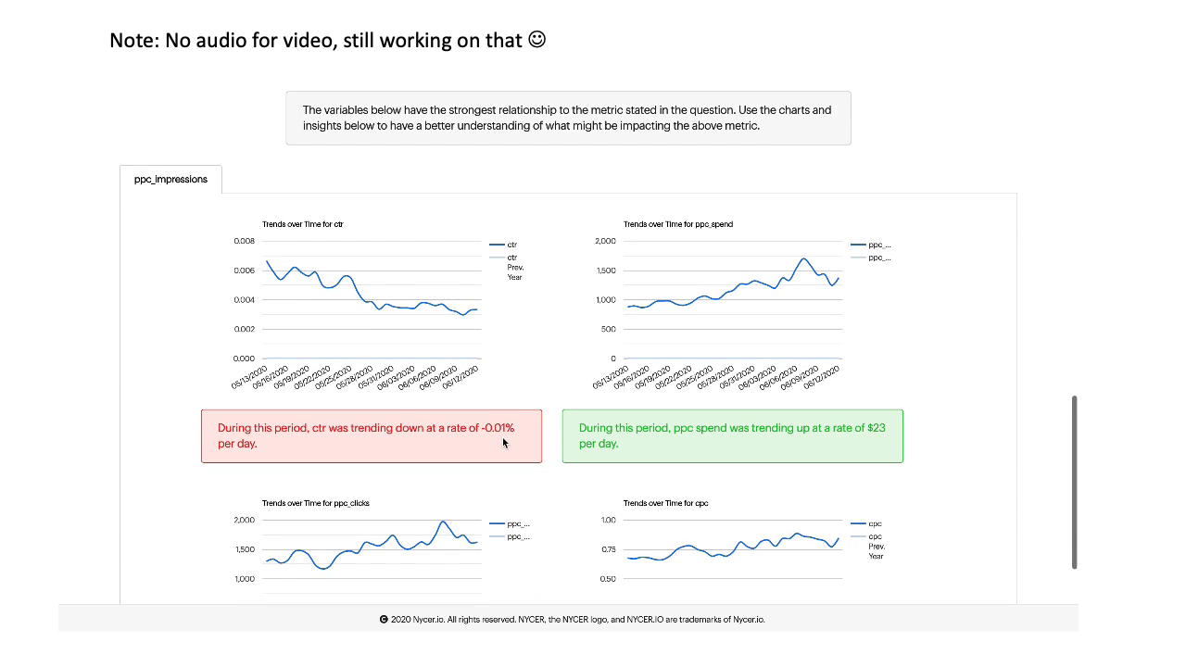
scroll(454, 355, "up", 1)
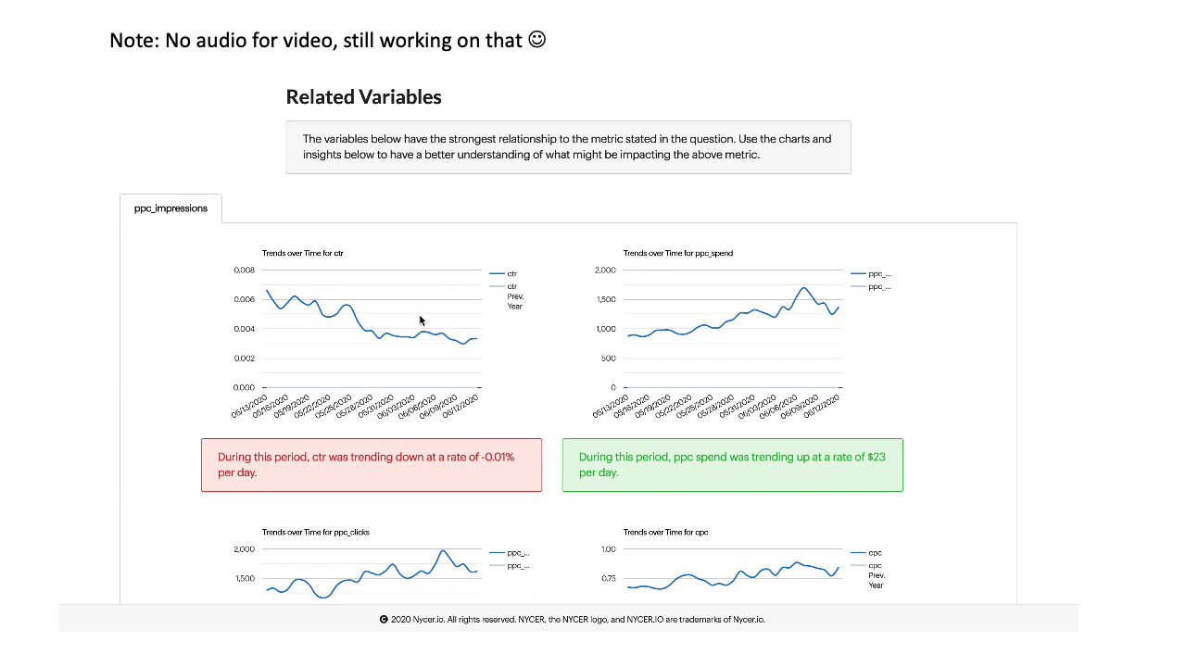
scroll(738, 354, "down", 3)
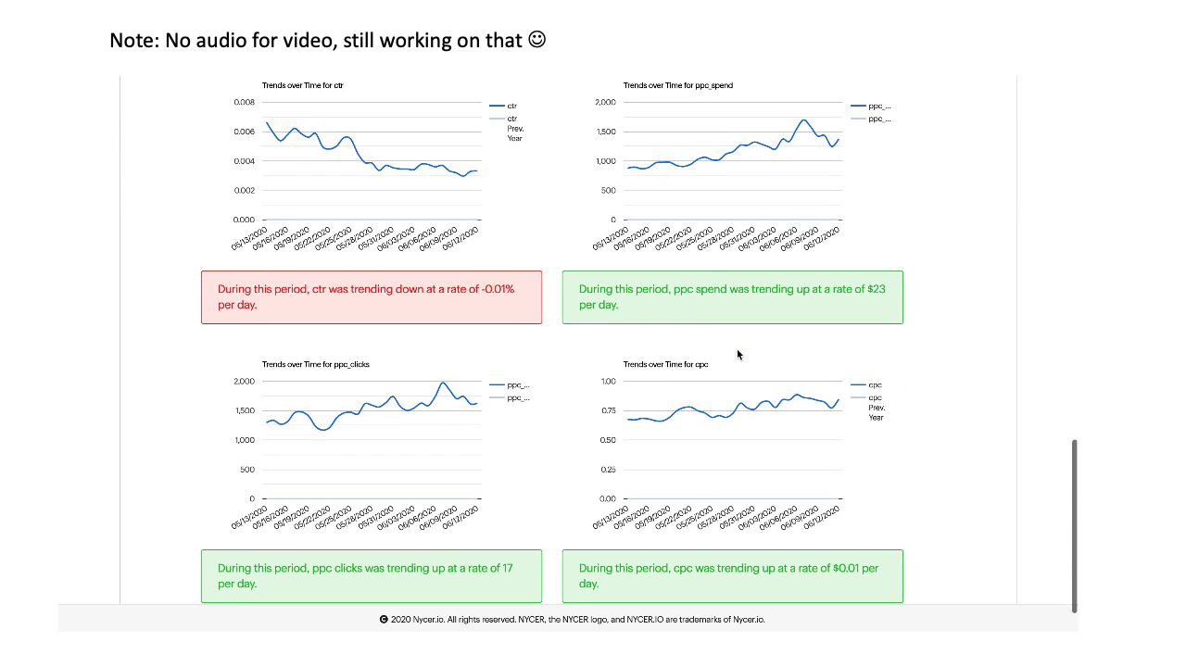
scroll(399, 414, "down", 2)
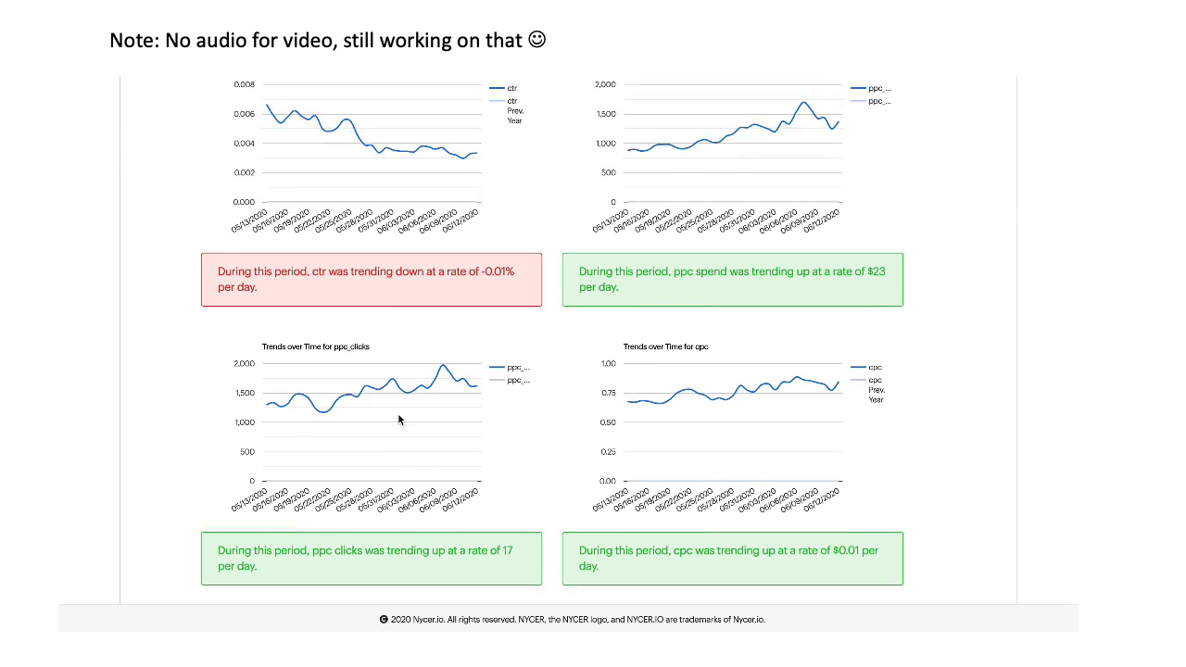
Return to the home dashboard and look over its revenue summary, metric trends and SKU level results
scroll(398, 414, "up", 4)
scroll(398, 417, "up", 15)
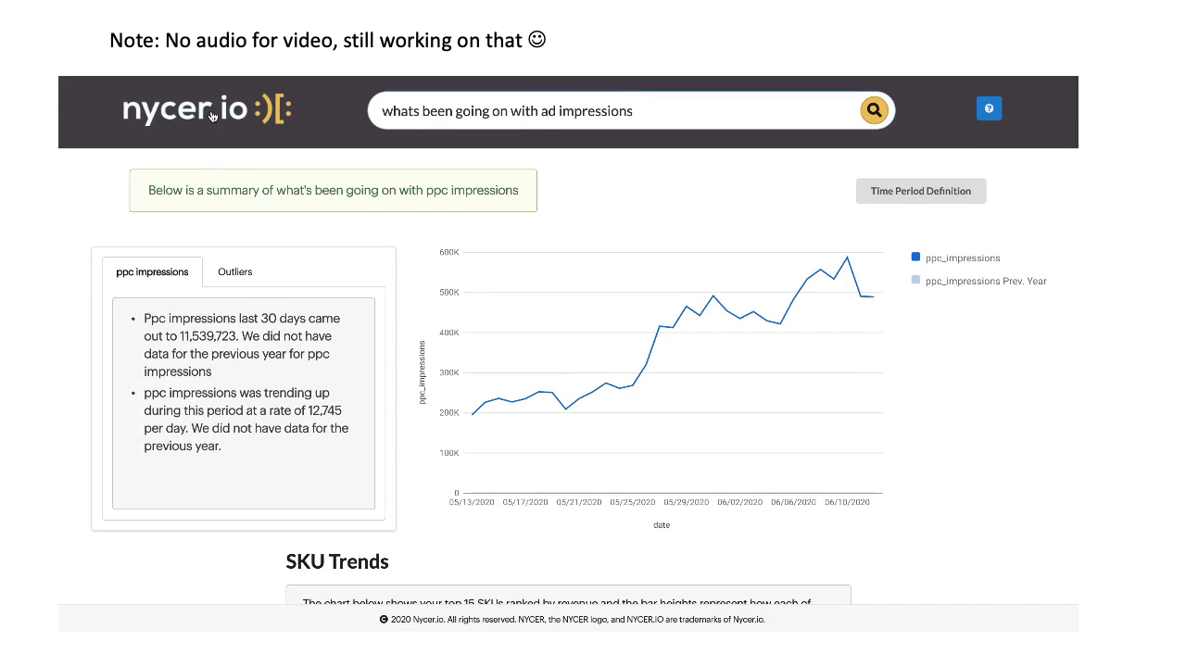
left_click(212, 115)
scroll(577, 343, "down", 6)
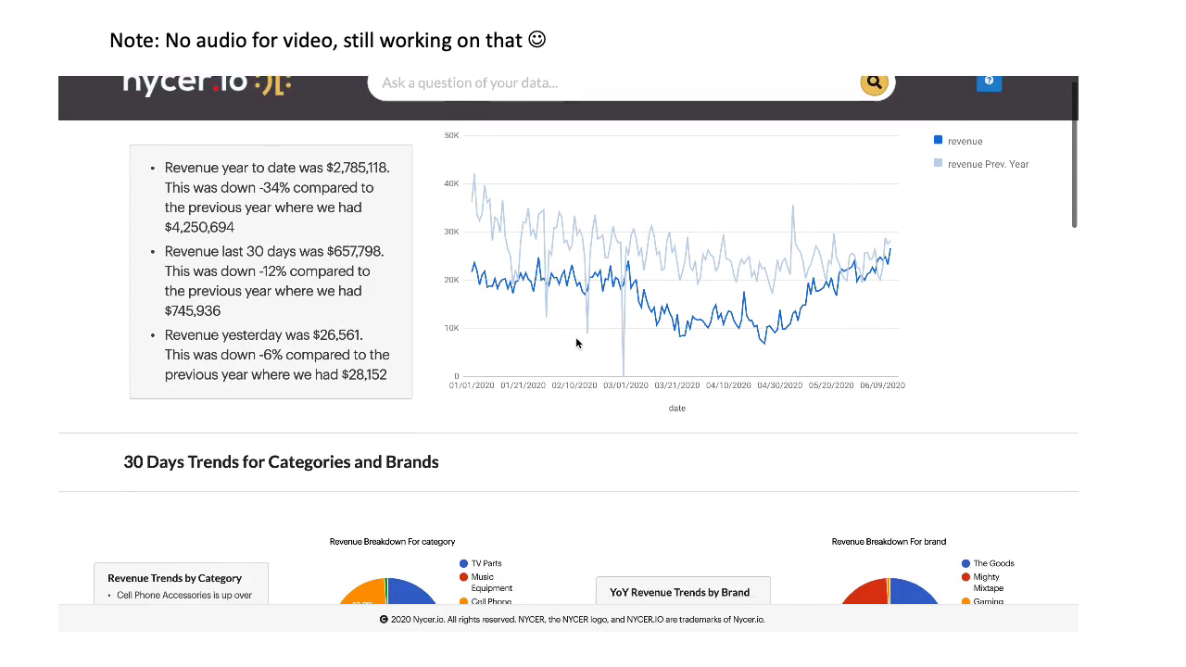
scroll(576, 343, "down", 10)
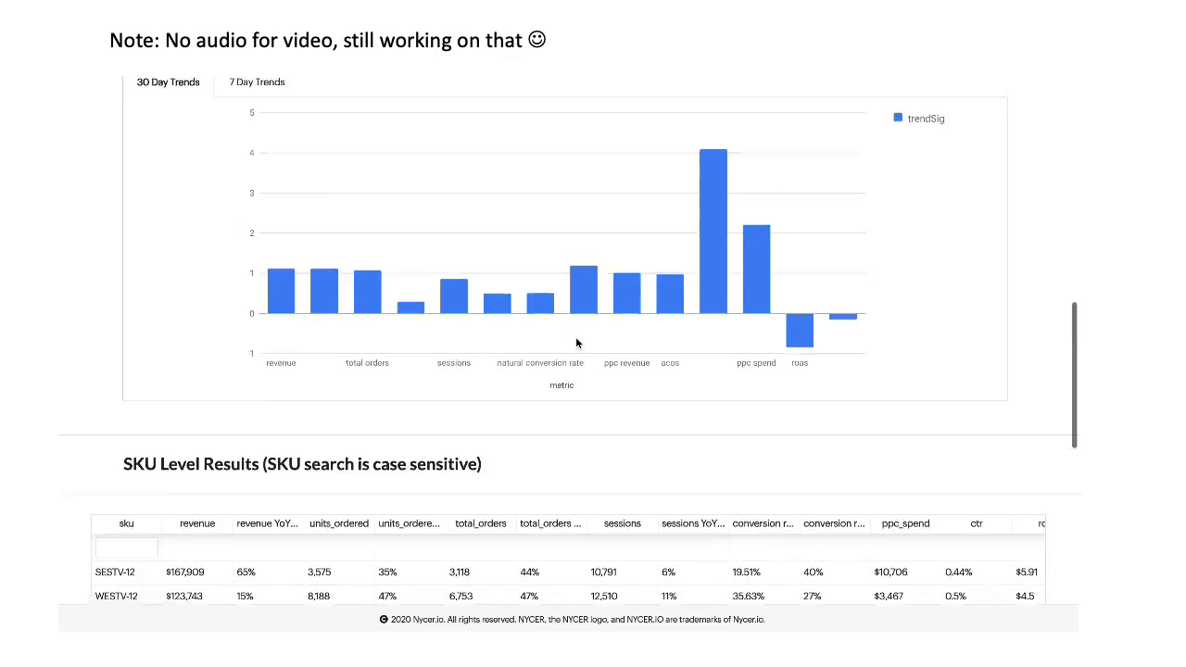
scroll(575, 343, "up", 10)
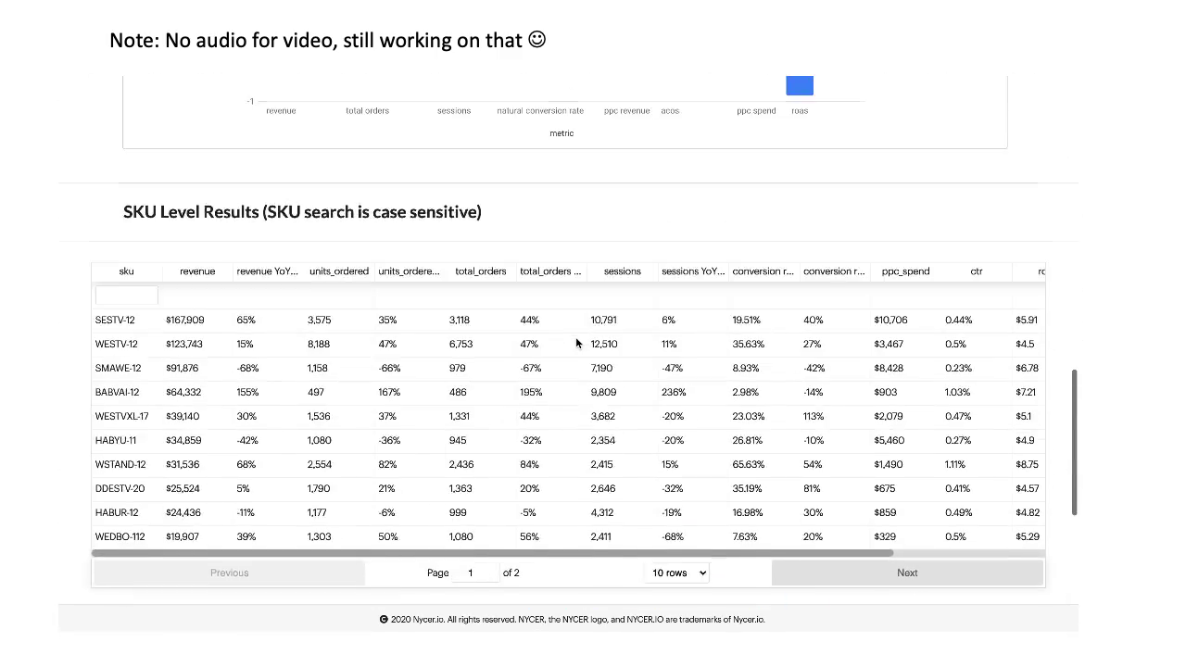
scroll(575, 343, "up", 5)
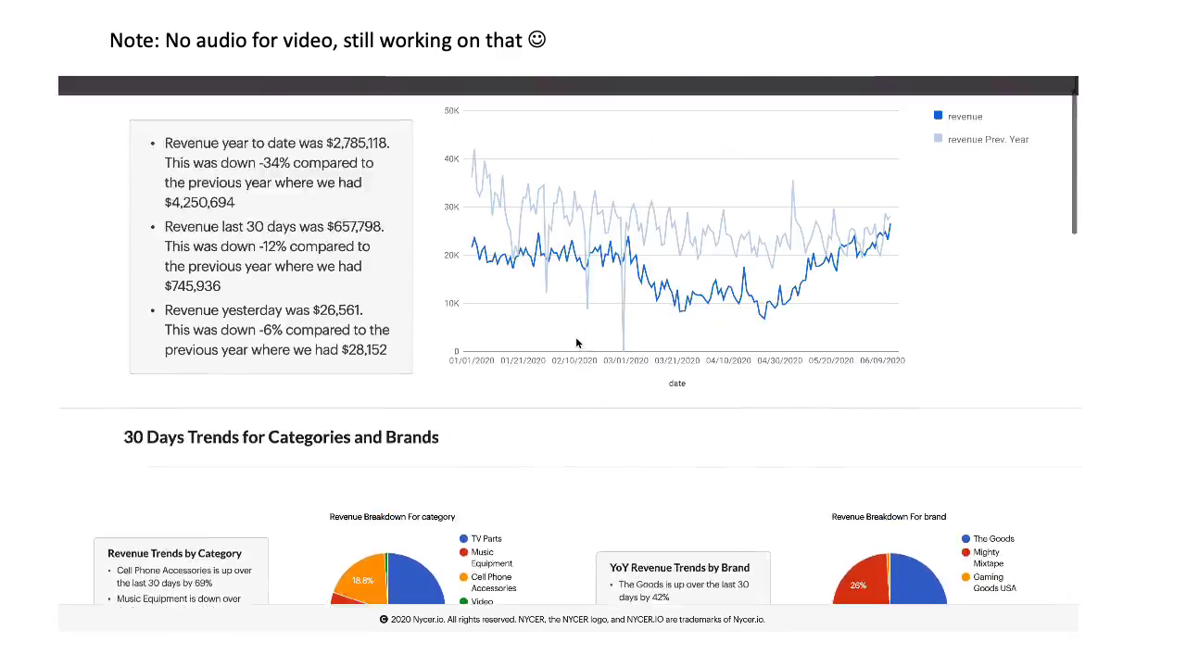